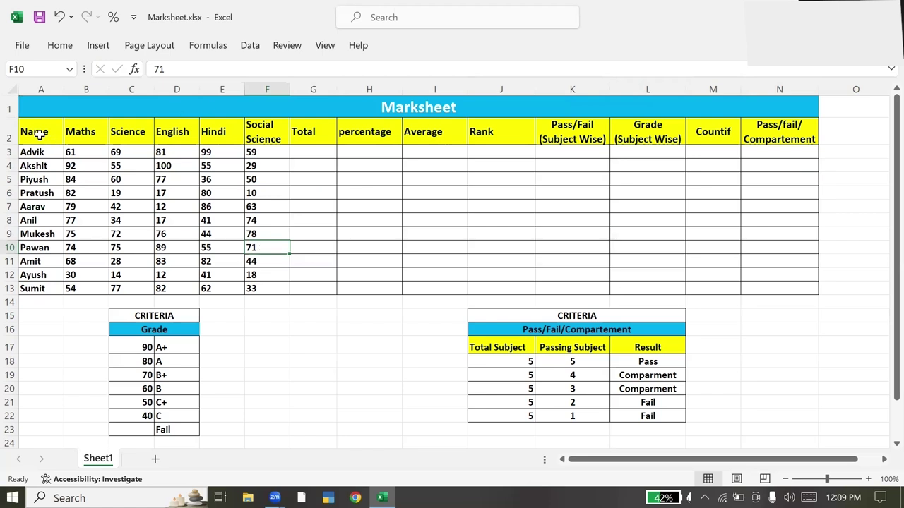
Point out the student names, subject marks and the empty Total and result columns
{"action": "left_click_drag", "start_coordinate": [40, 134], "coordinate": [221, 233]}
{"action": "left_click", "coordinate": [330, 234]}
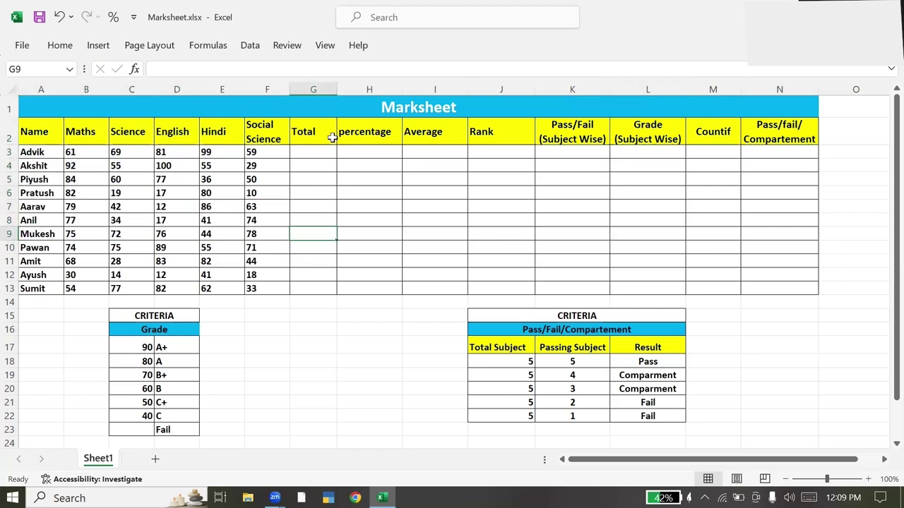
{"action": "left_click", "coordinate": [319, 194]}
{"action": "left_click", "coordinate": [790, 169]}
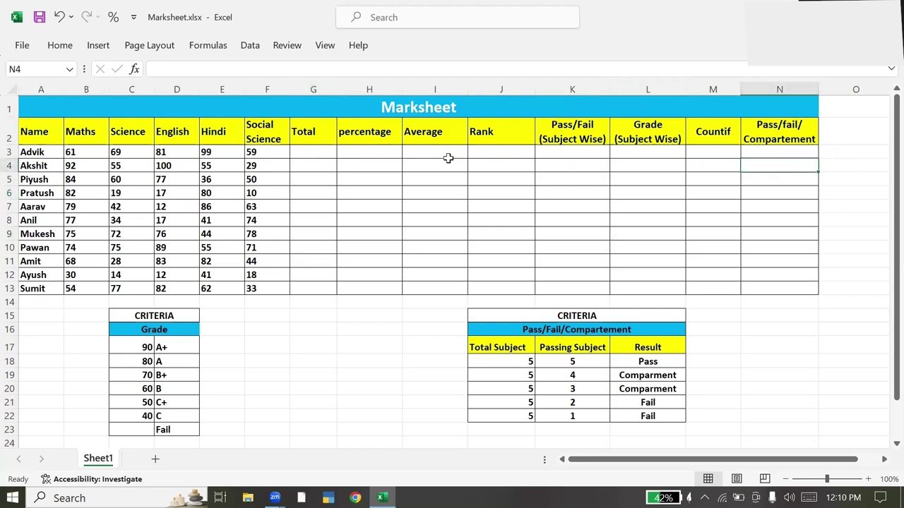
{"action": "left_click_drag", "start_coordinate": [286, 154], "coordinate": [782, 182]}
{"action": "left_click", "coordinate": [611, 243]}
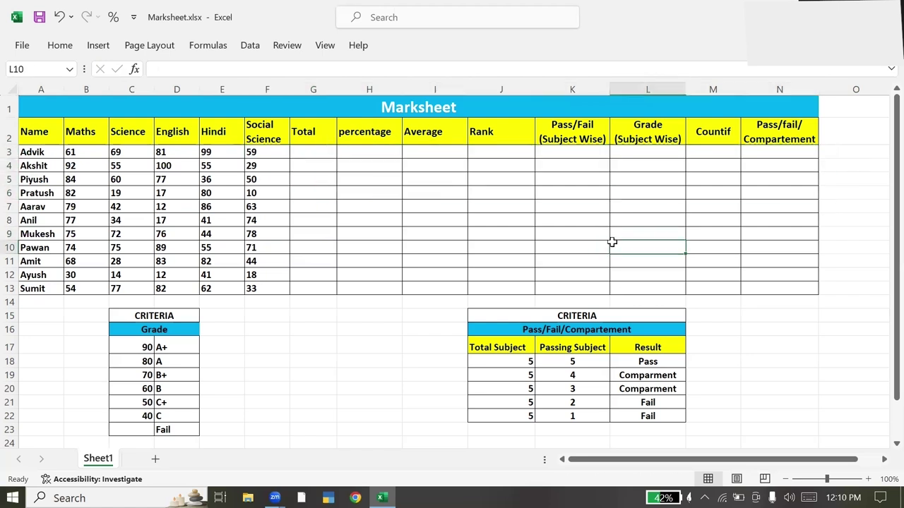
{"action": "left_click", "coordinate": [361, 243]}
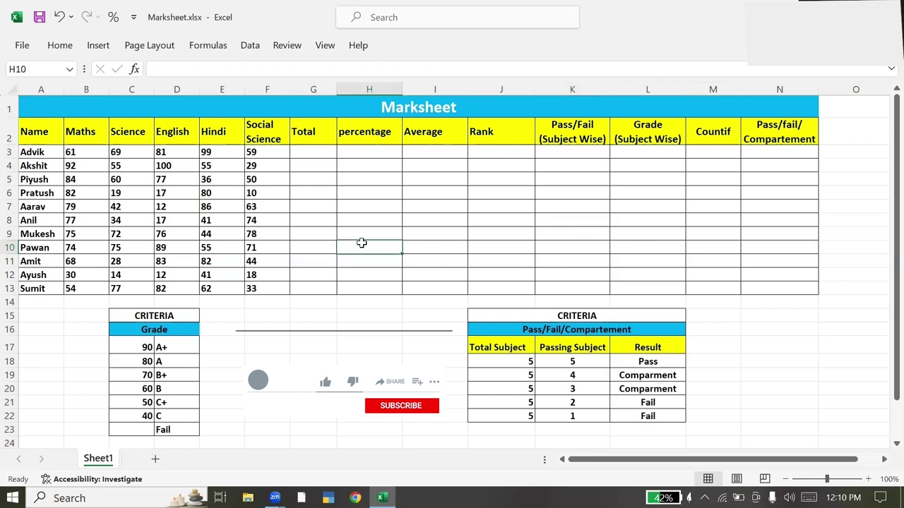
{"action": "left_click", "coordinate": [34, 129]}
{"action": "left_click_drag", "start_coordinate": [34, 193], "coordinate": [36, 234]}
{"action": "left_click", "coordinate": [131, 258]}
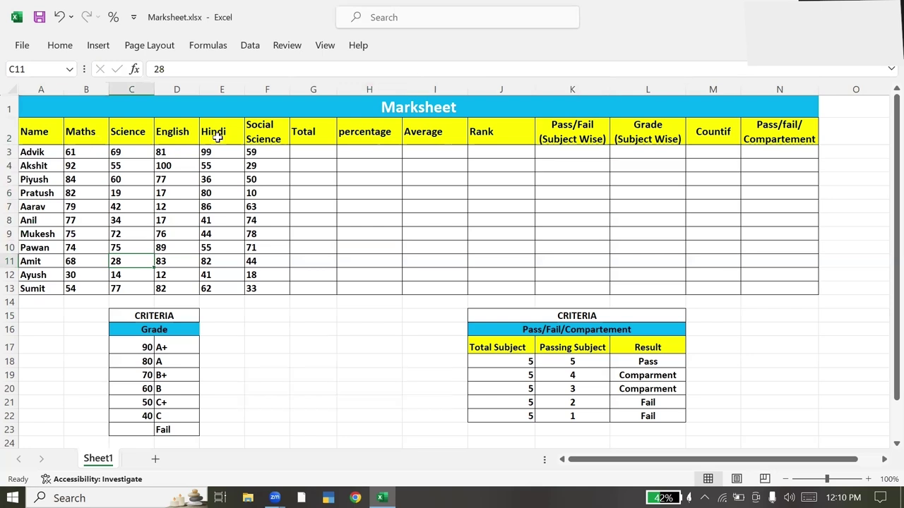
Go over each column heading from Maths through Grade (Subject Wise)
{"action": "double_click", "coordinate": [76, 134]}
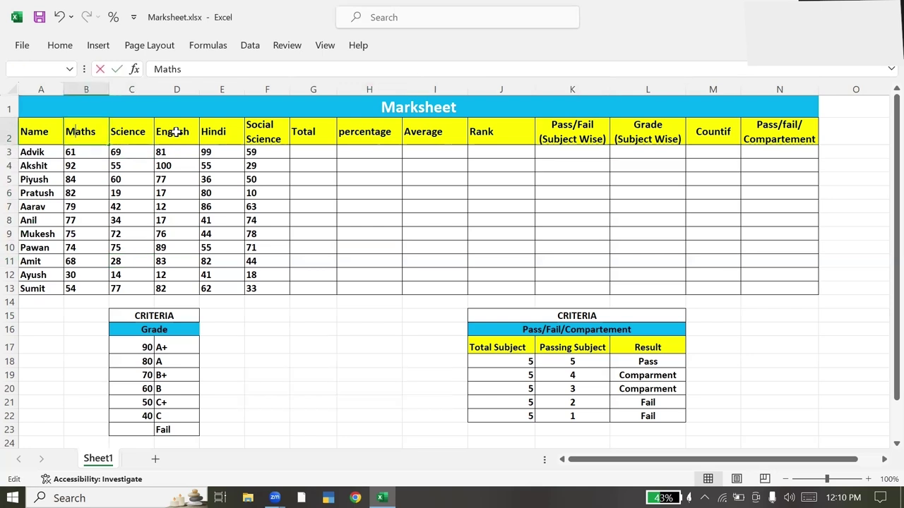
{"action": "left_click", "coordinate": [133, 134]}
{"action": "left_click", "coordinate": [176, 135]}
{"action": "left_click", "coordinate": [212, 134]}
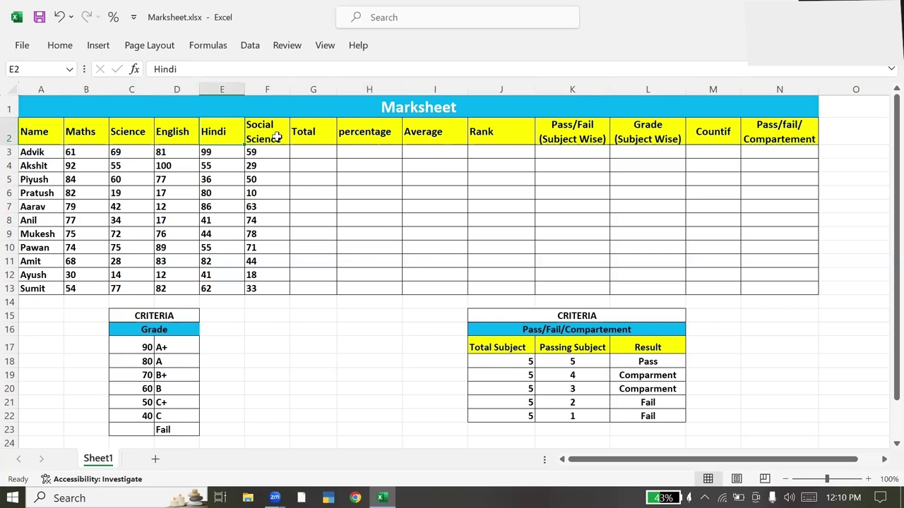
{"action": "left_click", "coordinate": [273, 136]}
{"action": "left_click", "coordinate": [314, 141]}
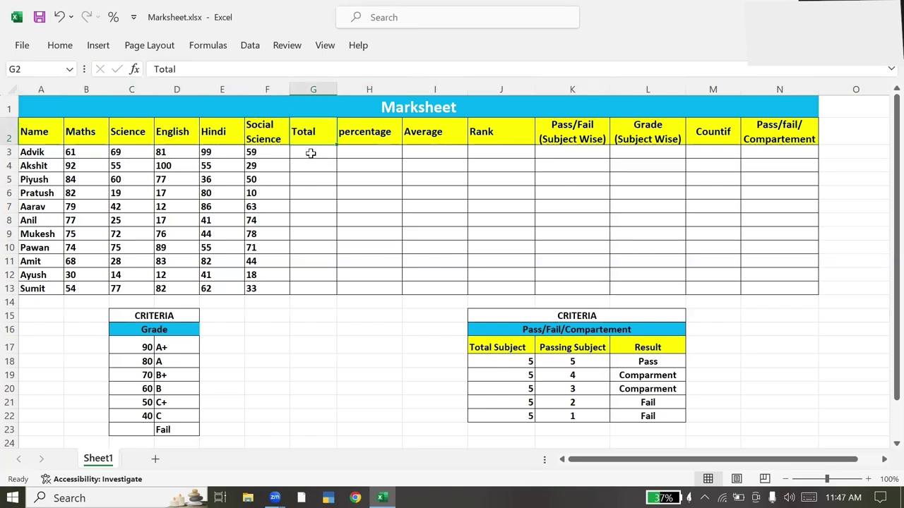
{"action": "left_click", "coordinate": [311, 151]}
{"action": "left_click", "coordinate": [367, 133]}
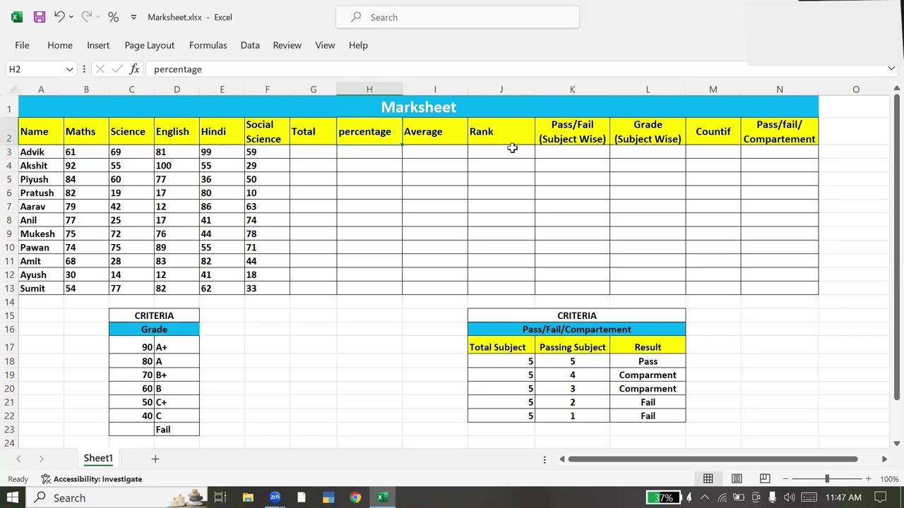
{"action": "left_click", "coordinate": [436, 139]}
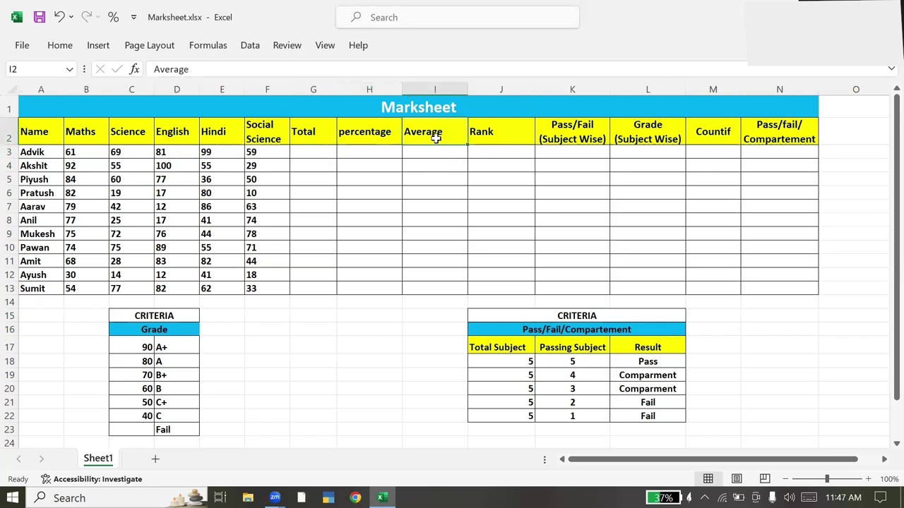
{"action": "left_click", "coordinate": [509, 132]}
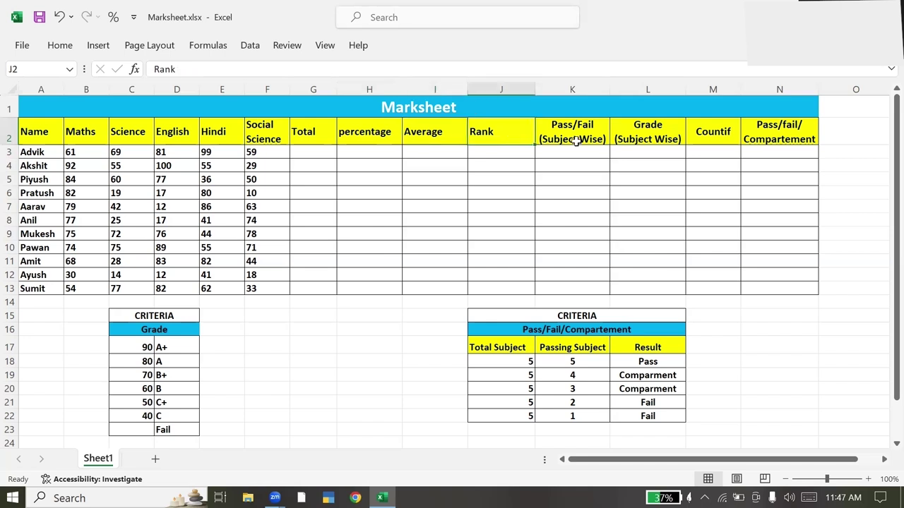
{"action": "left_click", "coordinate": [587, 136]}
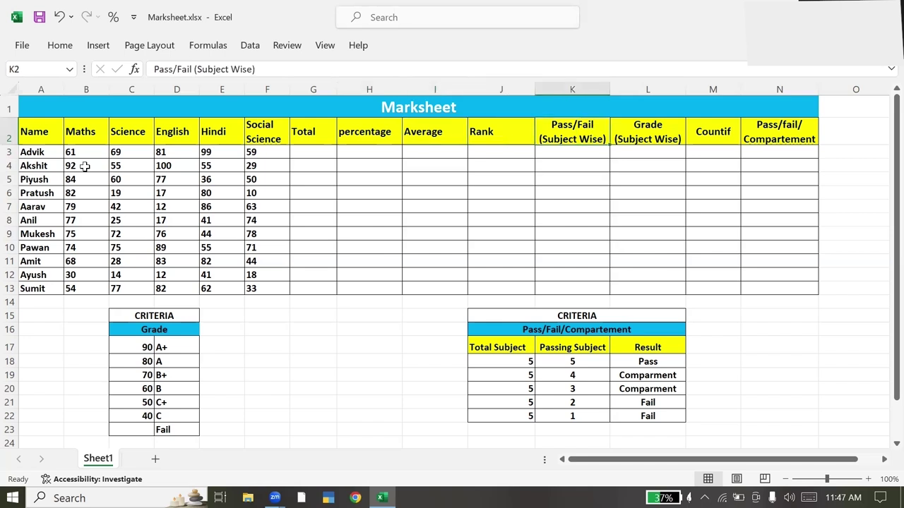
{"action": "left_click_drag", "start_coordinate": [113, 151], "coordinate": [236, 208]}
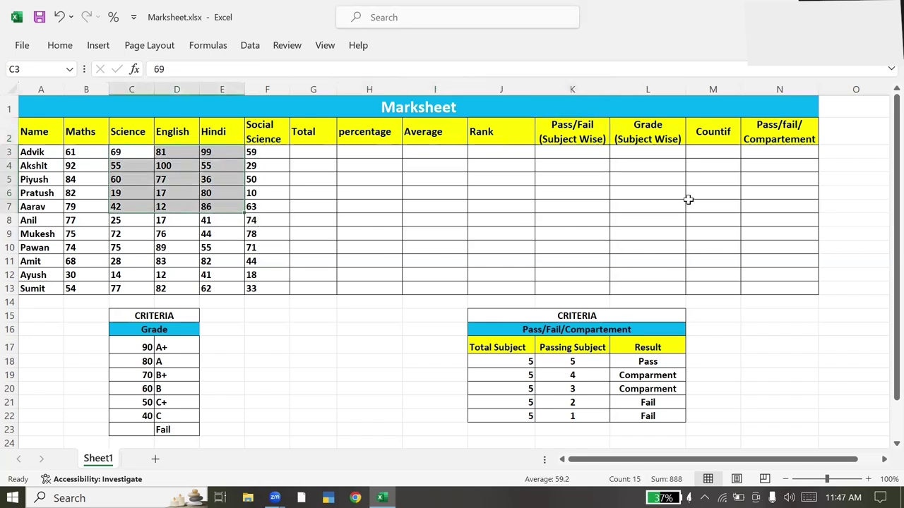
{"action": "left_click", "coordinate": [648, 132]}
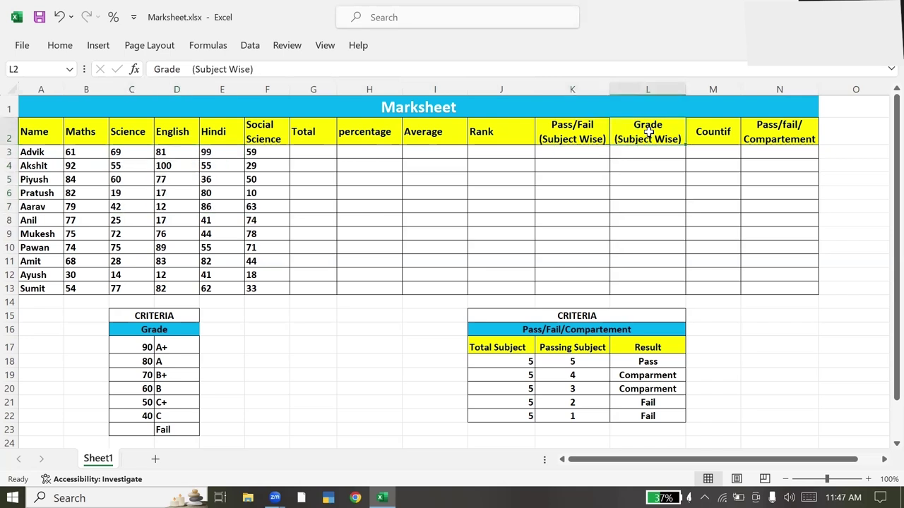
Point out the Pass/fail/ Compartement column N where each student's result will go
{"action": "left_click", "coordinate": [99, 157]}
{"action": "left_click", "coordinate": [209, 222], "text": "shift"}
{"action": "left_click", "coordinate": [763, 129]}
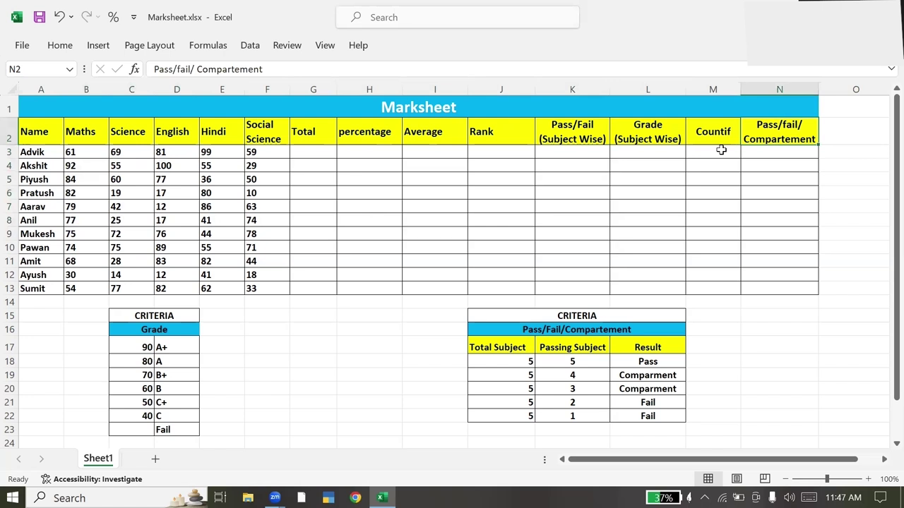
{"action": "left_click", "coordinate": [786, 152]}
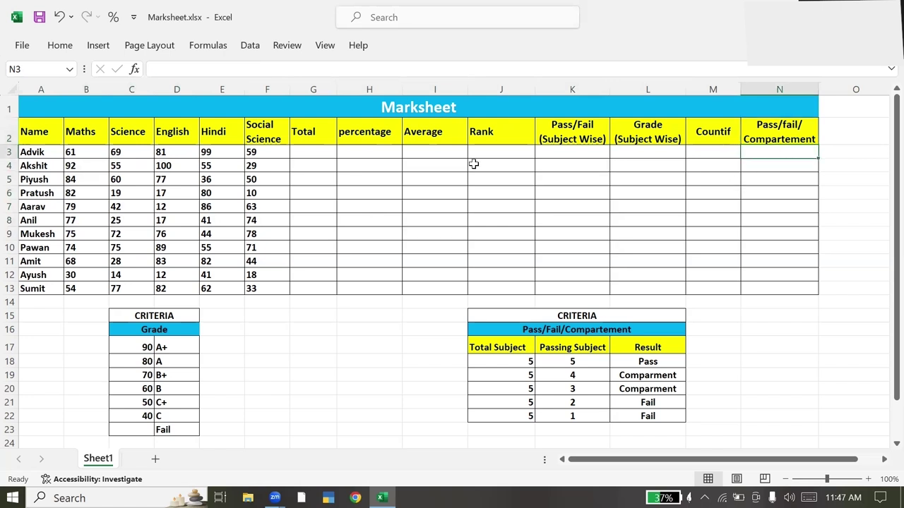
{"action": "left_click_drag", "start_coordinate": [779, 137], "coordinate": [772, 282]}
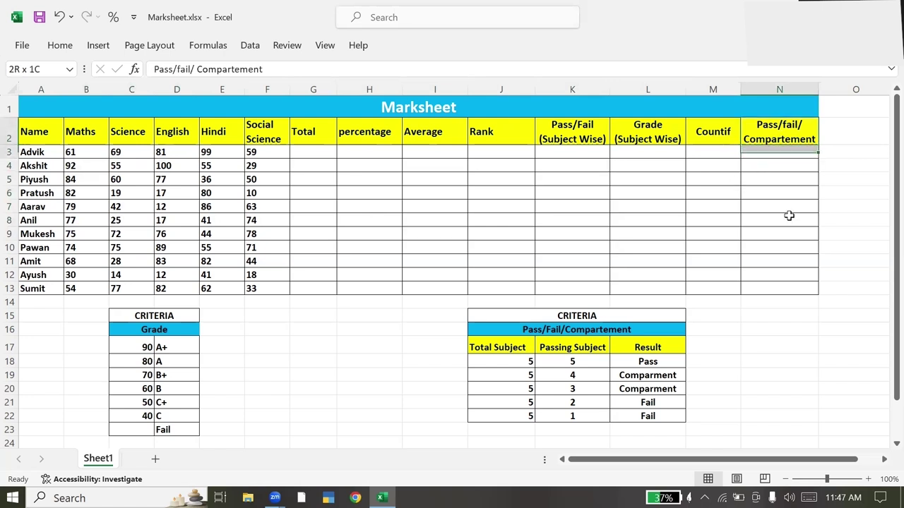
{"action": "left_click", "coordinate": [772, 286]}
{"action": "left_click_drag", "start_coordinate": [771, 138], "coordinate": [771, 291]}
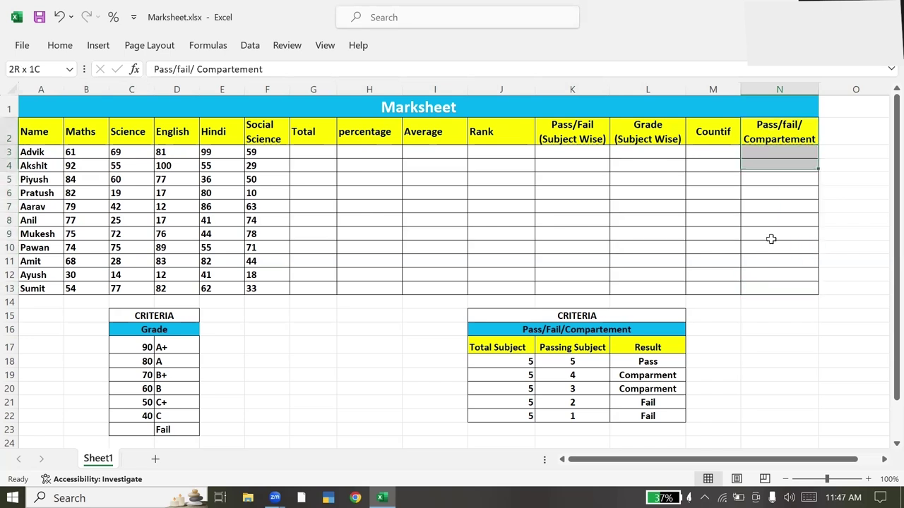
{"action": "left_click", "coordinate": [747, 247]}
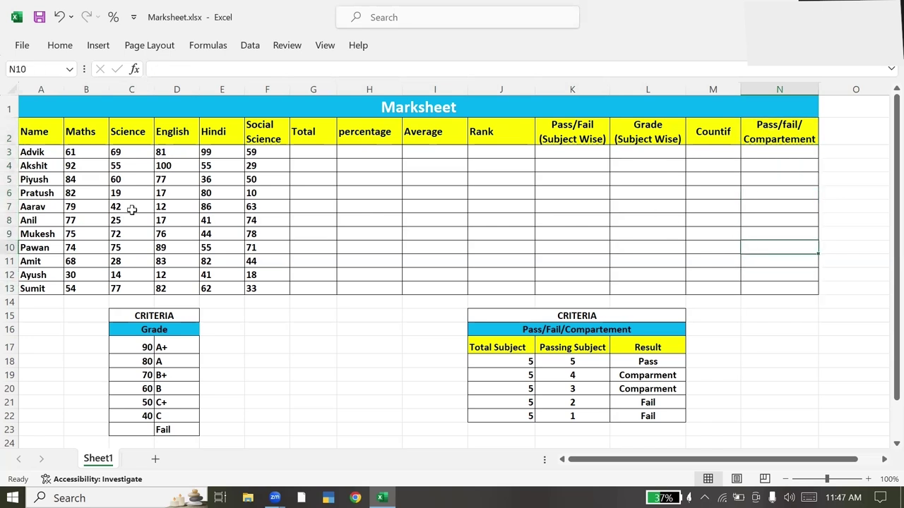
{"action": "left_click_drag", "start_coordinate": [125, 146], "coordinate": [176, 288]}
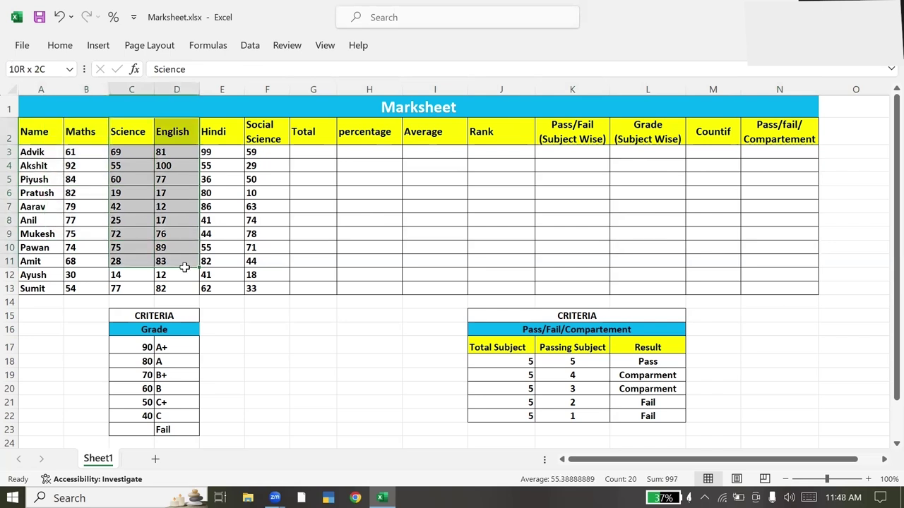
{"action": "left_click", "coordinate": [791, 154]}
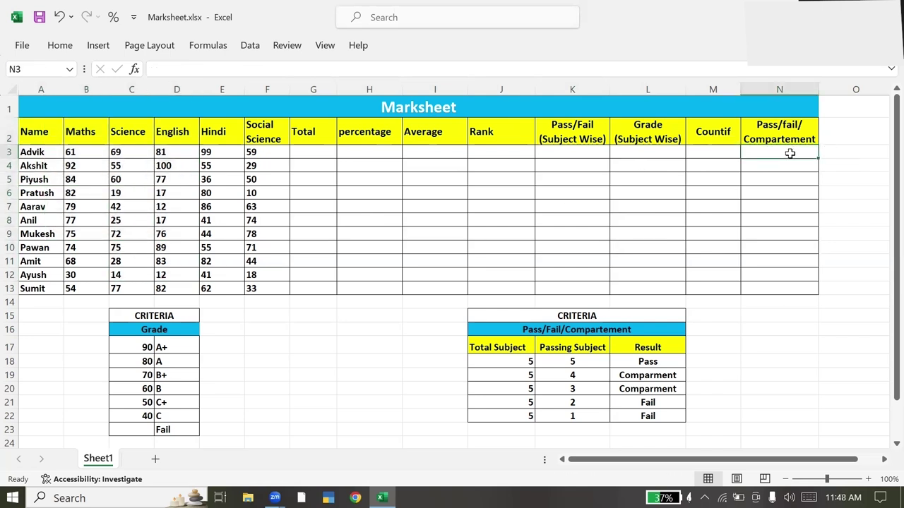
{"action": "left_click", "coordinate": [565, 179]}
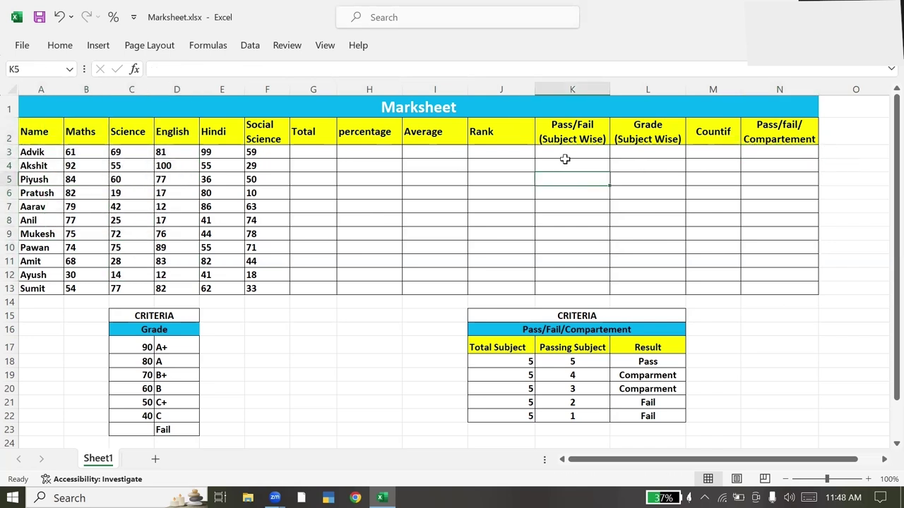
Review the student names and subject marks, then select Advik's Total cell G3
{"action": "left_click", "coordinate": [30, 209]}
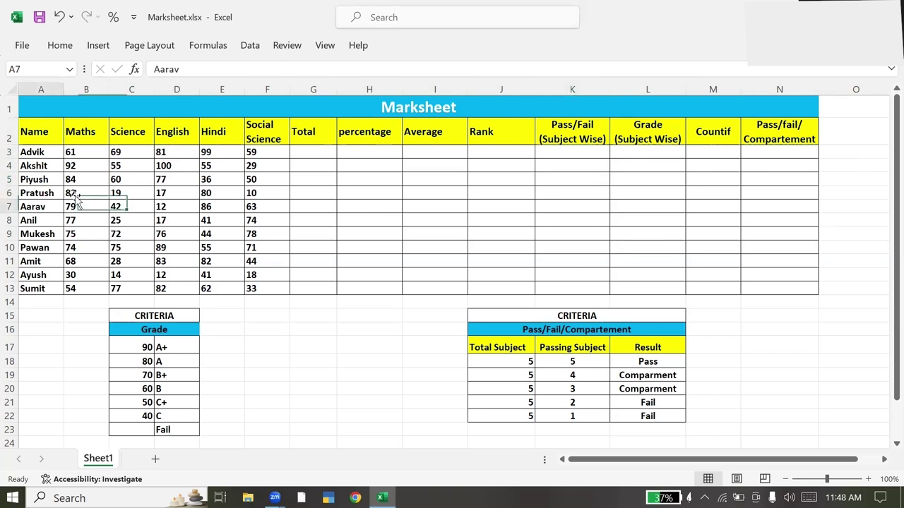
{"action": "left_click_drag", "start_coordinate": [41, 141], "coordinate": [36, 275]}
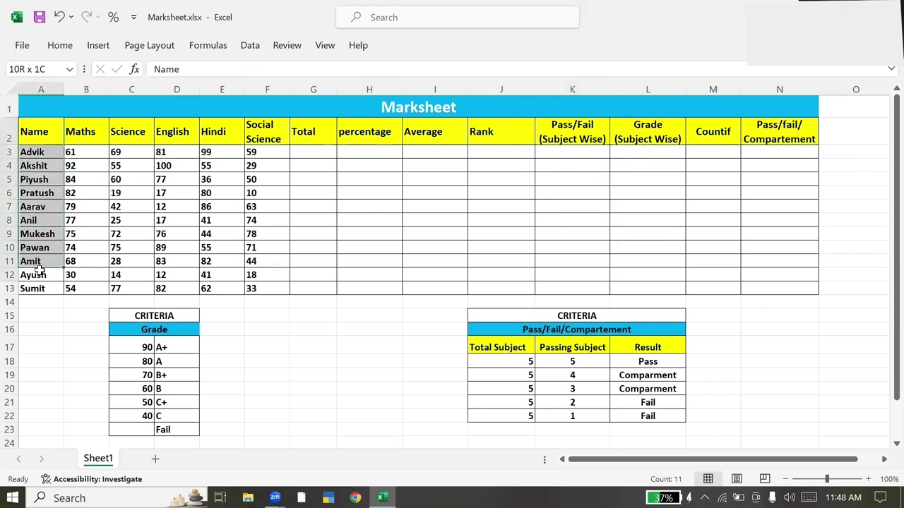
{"action": "left_click", "coordinate": [113, 206]}
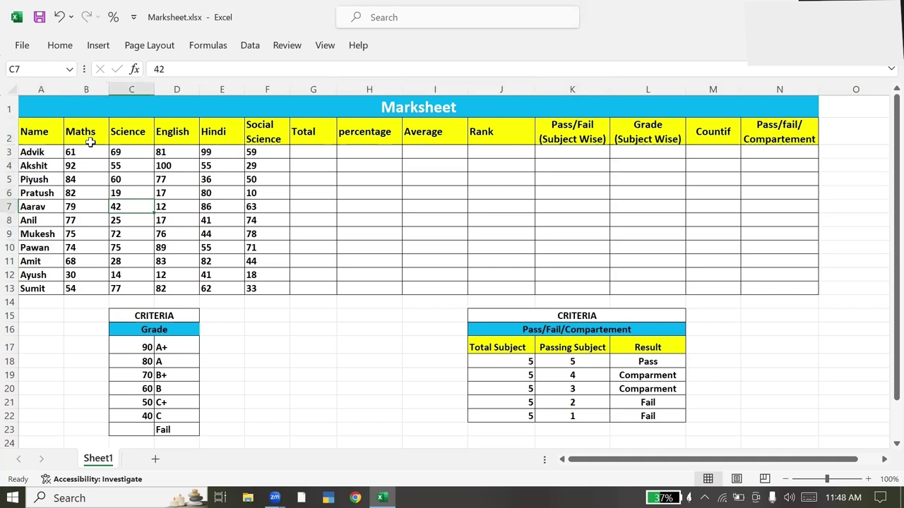
{"action": "left_click", "coordinate": [90, 142]}
{"action": "left_click_drag", "start_coordinate": [75, 153], "coordinate": [258, 289]}
{"action": "left_click", "coordinate": [308, 154]}
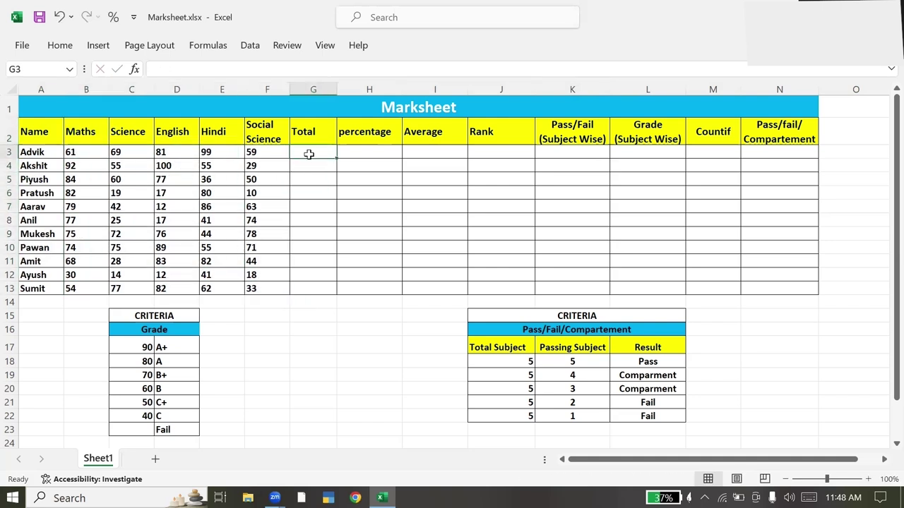
{"action": "left_click", "coordinate": [302, 140]}
{"action": "left_click", "coordinate": [305, 152]}
Enter =SUM(B3:F3) in G3 to total Advik's five subject marks
{"action": "type", "text": "="}
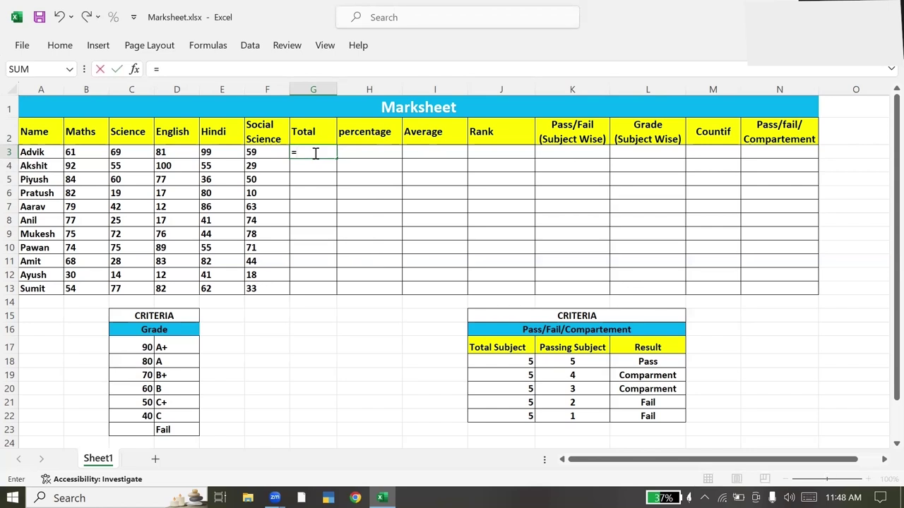
{"action": "type", "text": "sum"}
{"action": "key", "text": "Tab"}
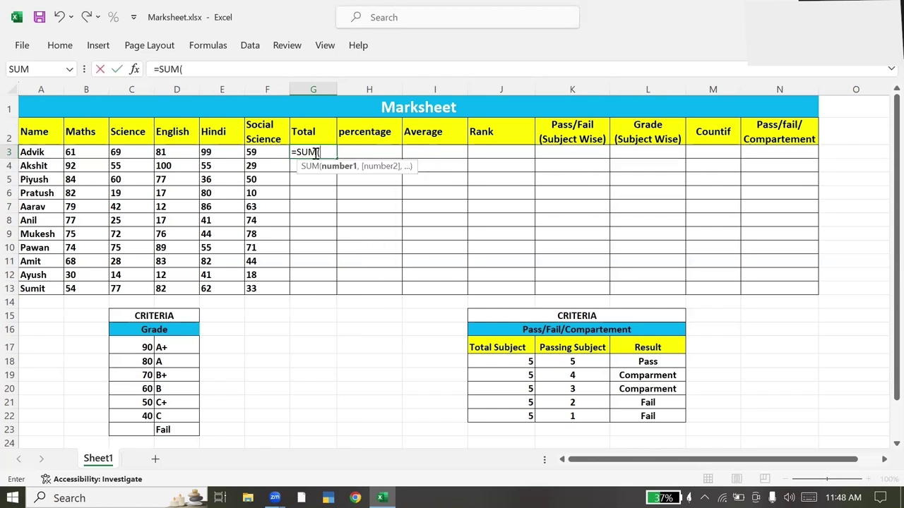
{"action": "left_click", "coordinate": [76, 154]}
{"action": "key", "text": "shift+Right"}
{"action": "key", "text": "shift+Right"}
{"action": "key", "text": "shift+Right"}
{"action": "key", "text": "shift+Right"}
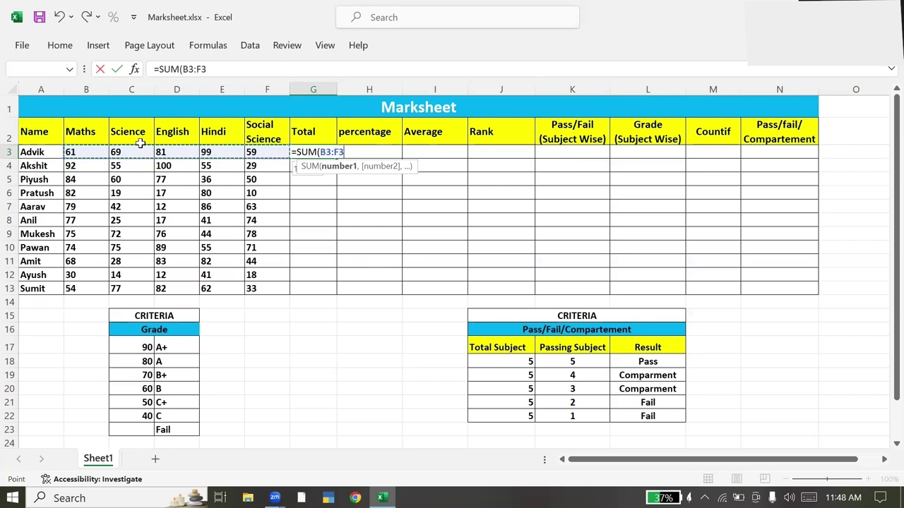
{"action": "type", "text": ")"}
{"action": "key", "text": "Return"}
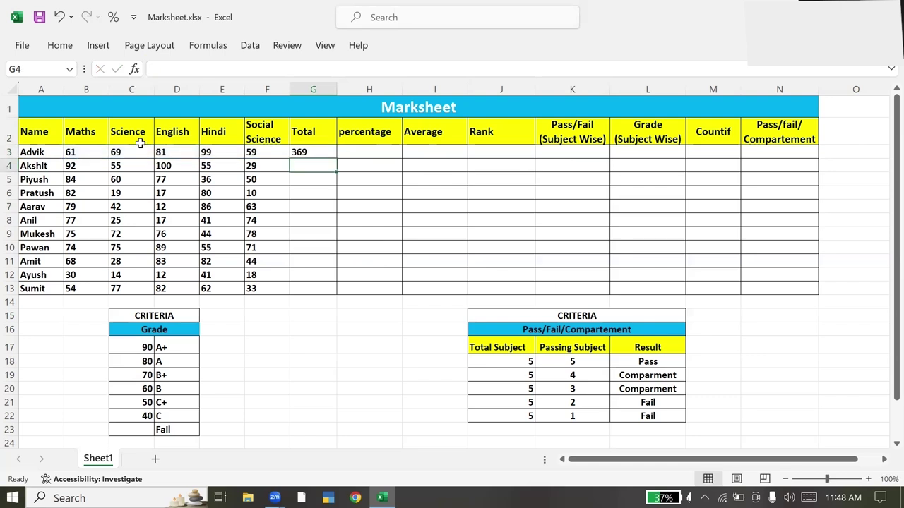
Copy the total formula down to G13 and check Advik's total of 369
{"action": "left_click", "coordinate": [324, 151]}
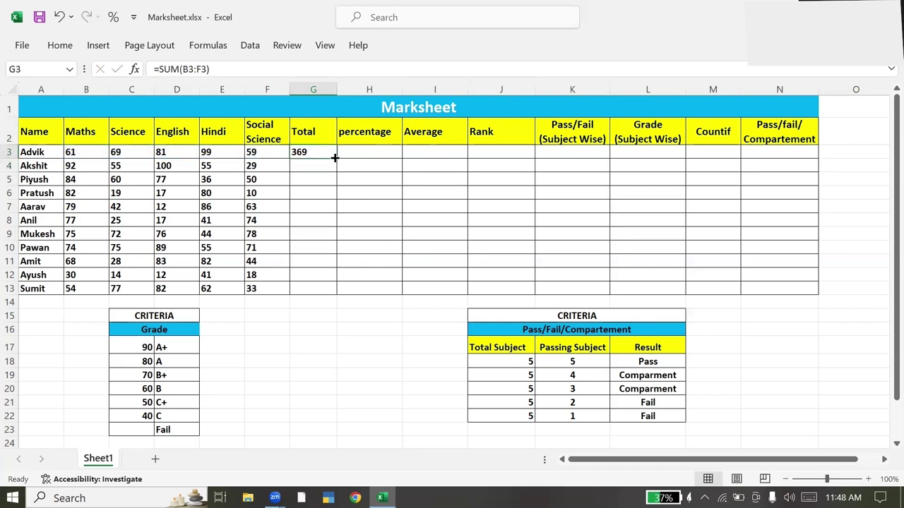
{"action": "left_click_drag", "start_coordinate": [335, 158], "coordinate": [337, 291]}
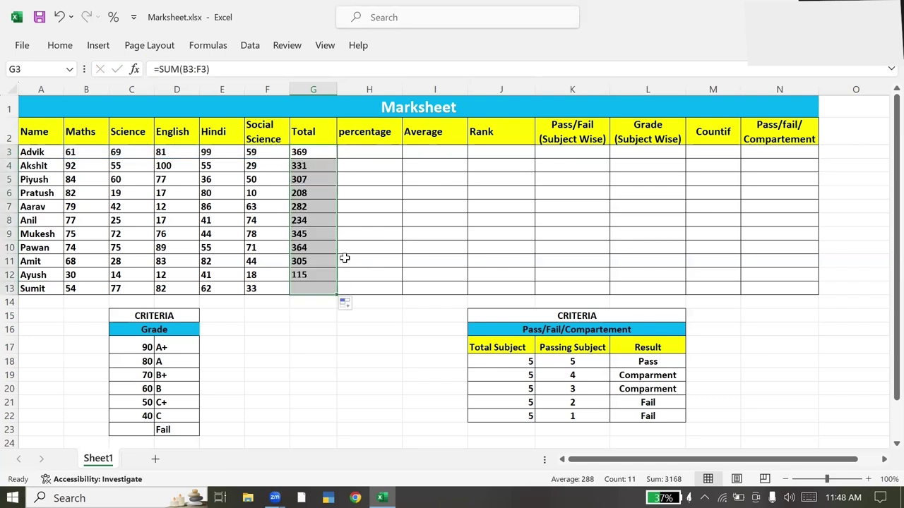
{"action": "left_click_drag", "start_coordinate": [71, 152], "coordinate": [251, 152]}
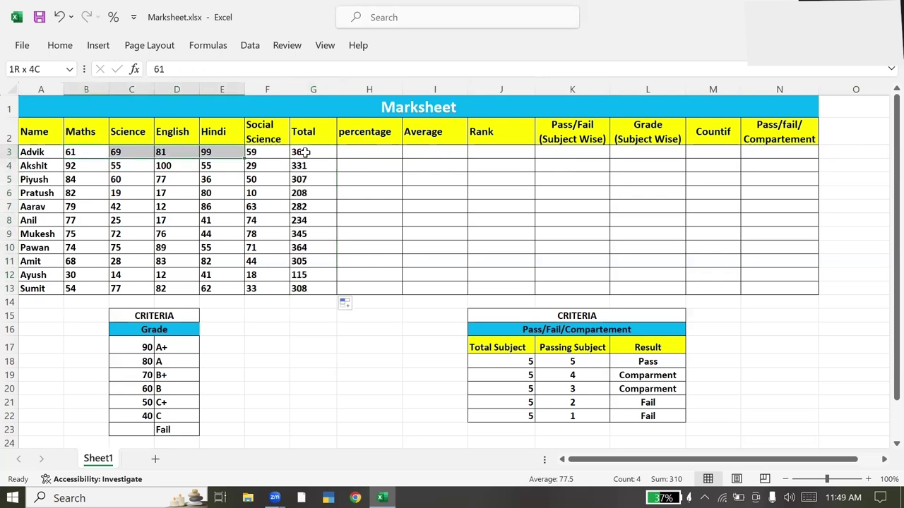
{"action": "left_click", "coordinate": [310, 152]}
{"action": "left_click", "coordinate": [372, 156]}
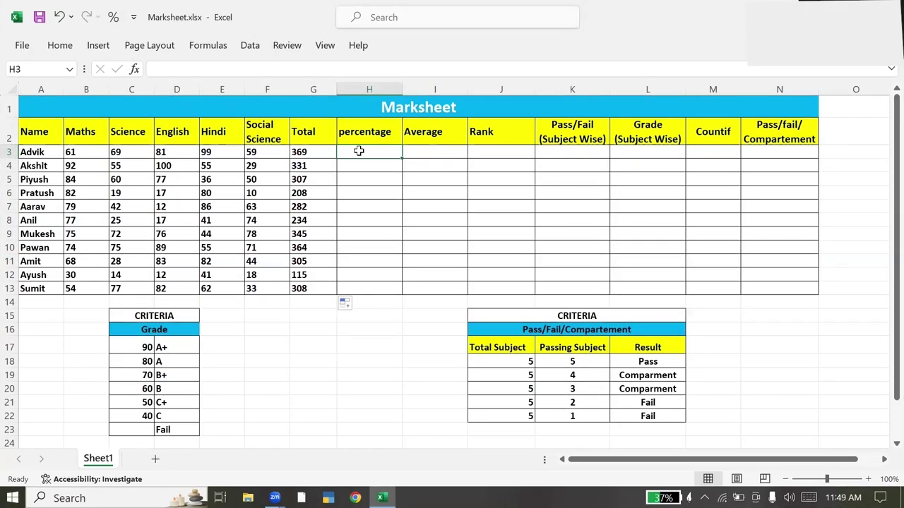
Enter =G3/500*100 in H3 to give Advik's percentage of 73.8
{"action": "type", "text": "="}
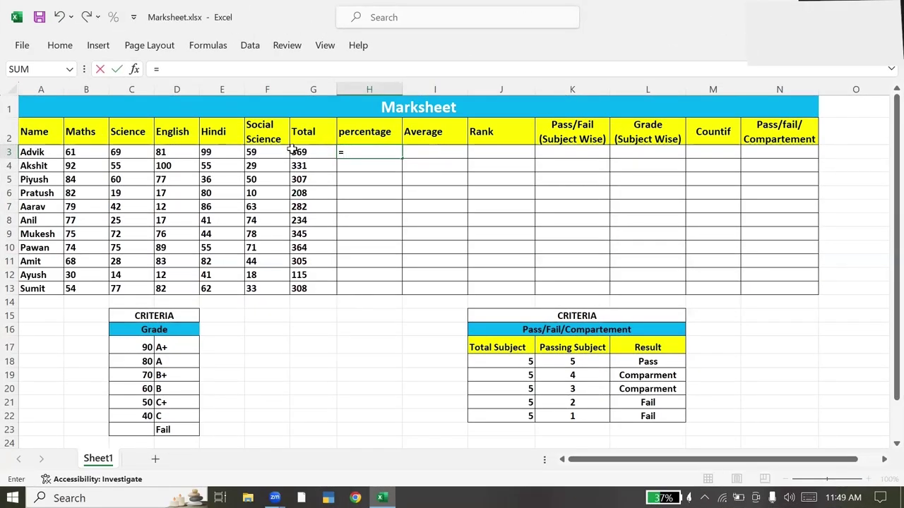
{"action": "left_click", "coordinate": [299, 151]}
{"action": "type", "text": "/5"}
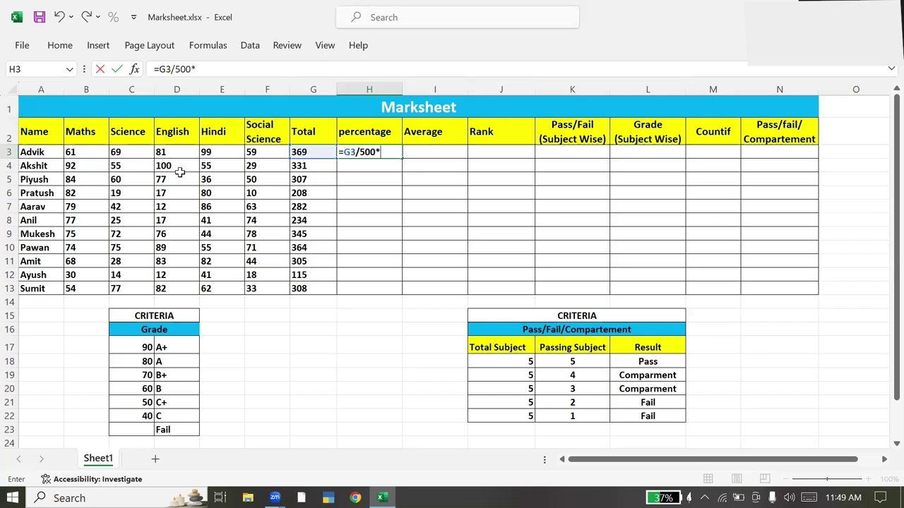
{"action": "type", "text": "00"}
{"action": "key", "text": "Return"}
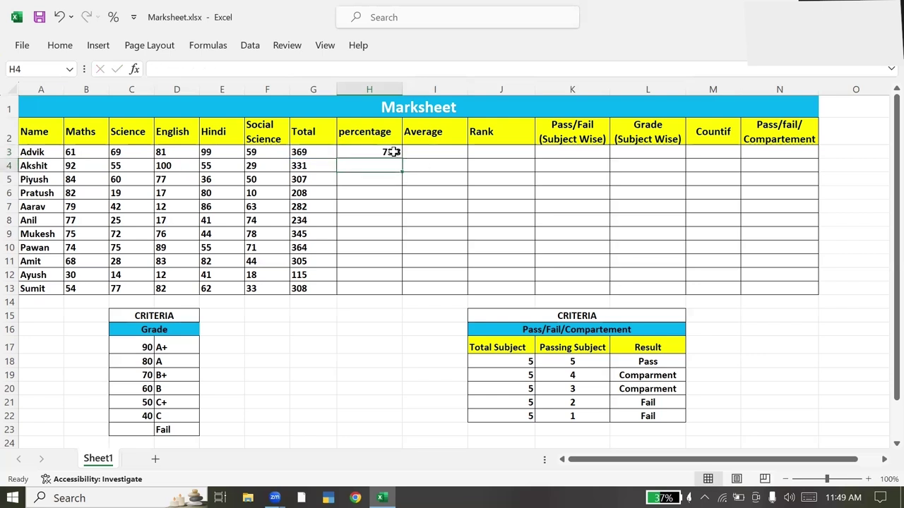
Copy the percentage formula down through H13 for every student
{"action": "left_click", "coordinate": [392, 152]}
{"action": "double_click", "coordinate": [405, 158]}
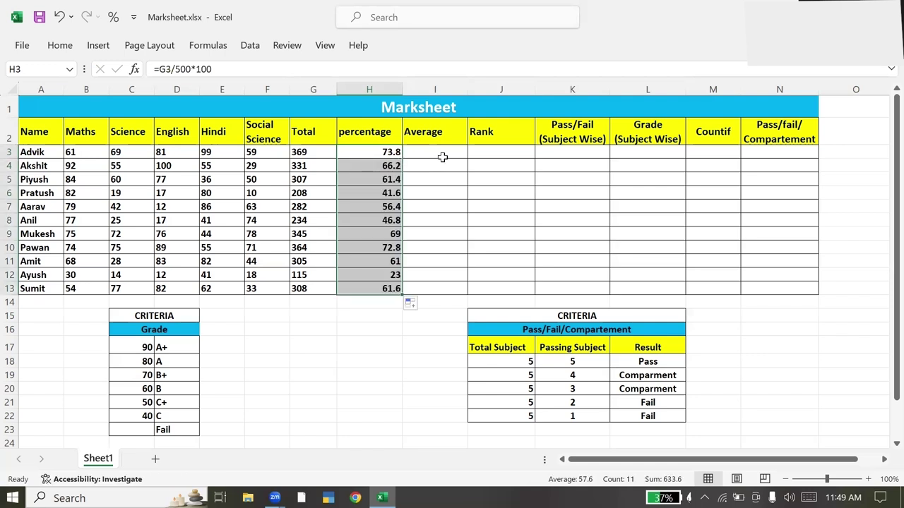
{"action": "left_click", "coordinate": [370, 151]}
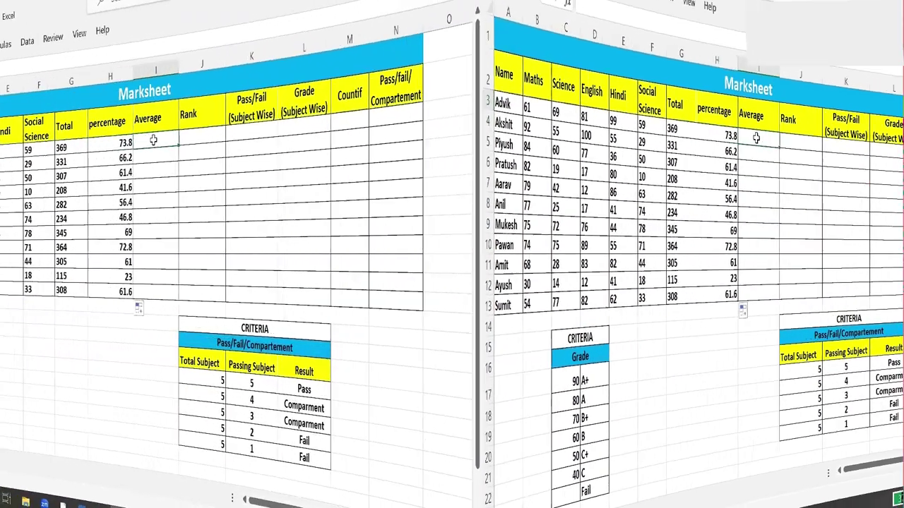
{"action": "left_click", "coordinate": [431, 152]}
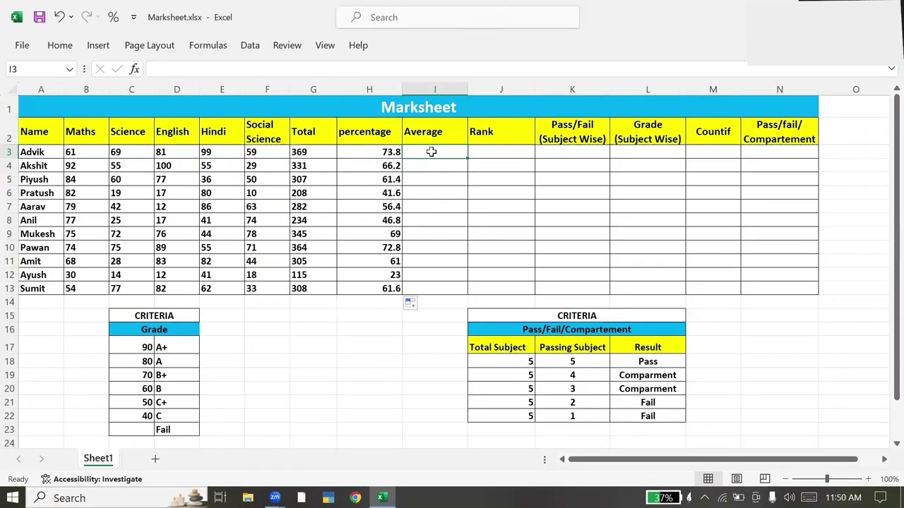
Enter =AVERAGE(B3:F3) in I3 for Advik's average mark
{"action": "left_click", "coordinate": [427, 135]}
{"action": "left_click", "coordinate": [438, 150]}
{"action": "type", "text": "=avera"}
{"action": "key", "text": "Tab"}
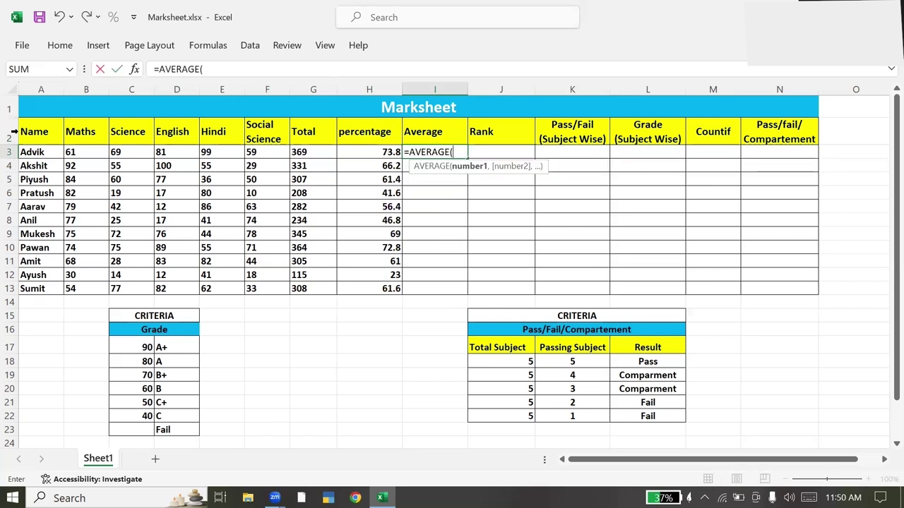
{"action": "left_click", "coordinate": [80, 152]}
{"action": "key", "text": "shift+Right"}
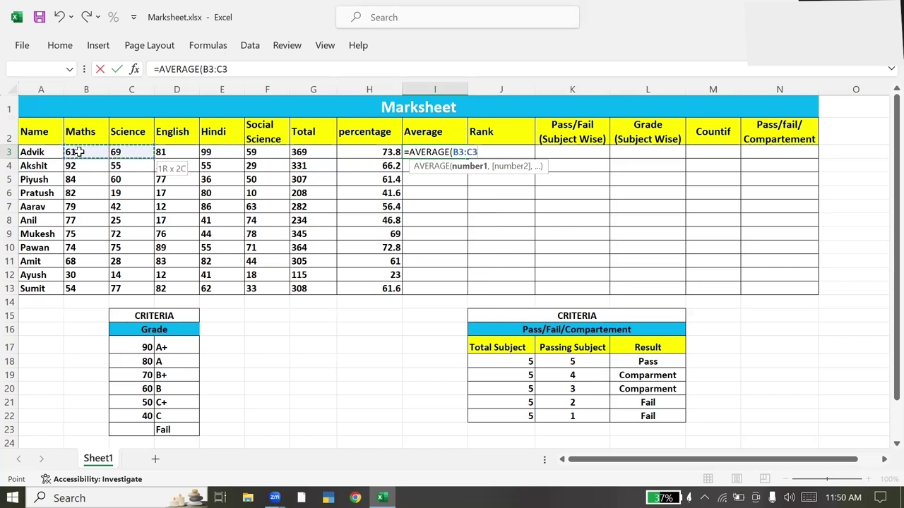
{"action": "key", "text": "shift+Right"}
{"action": "key", "text": "shift+Right"}
{"action": "key", "text": "shift+Right"}
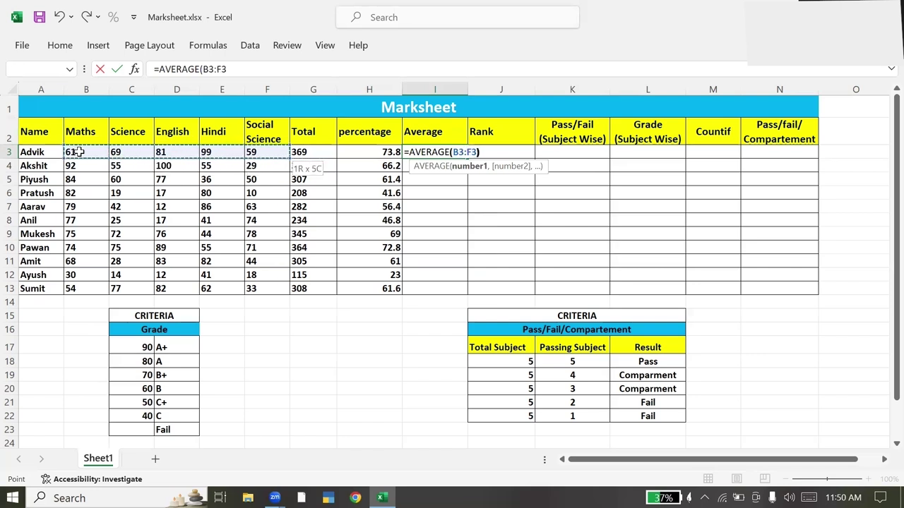
{"action": "type", "text": ")"}
{"action": "key", "text": "Return"}
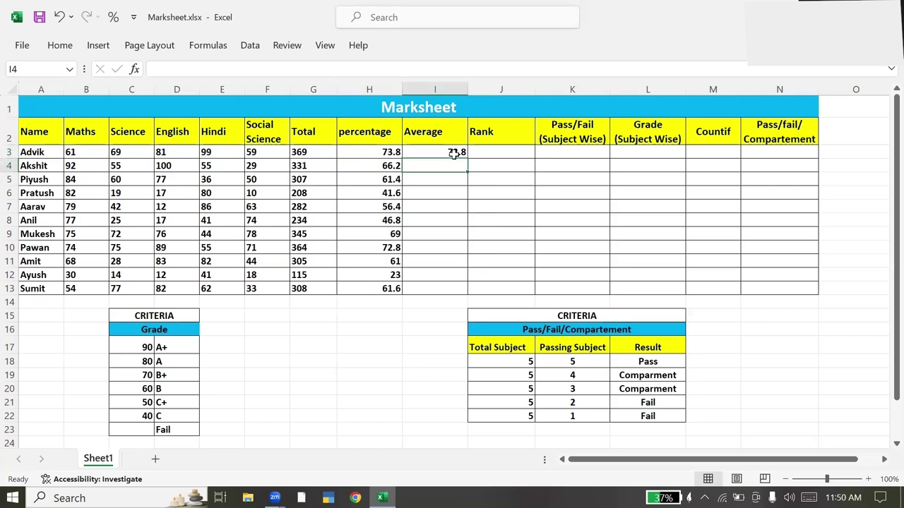
Copy the average formula down to I13 and compare it with the percentage results
{"action": "left_click", "coordinate": [456, 151]}
{"action": "double_click", "coordinate": [468, 157]}
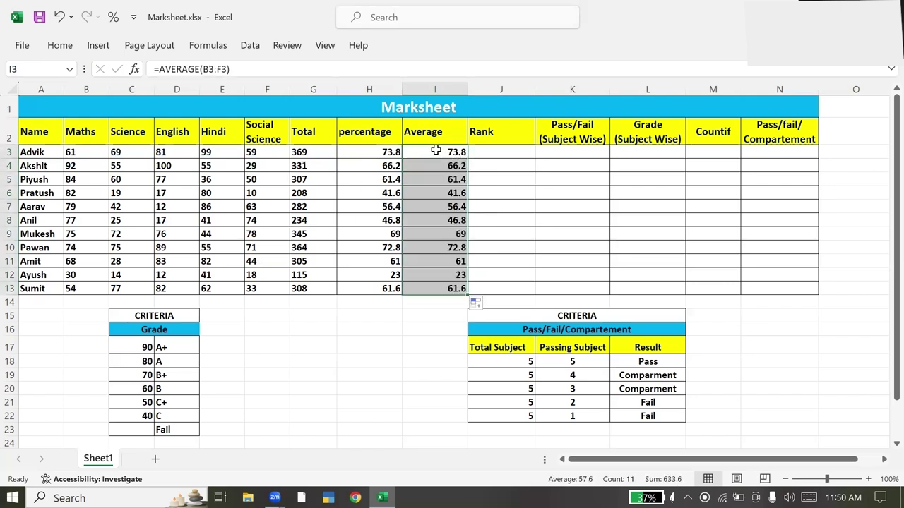
{"action": "left_click", "coordinate": [436, 151]}
{"action": "left_click", "coordinate": [456, 234]}
{"action": "left_click", "coordinate": [475, 152]}
{"action": "left_click", "coordinate": [454, 151]}
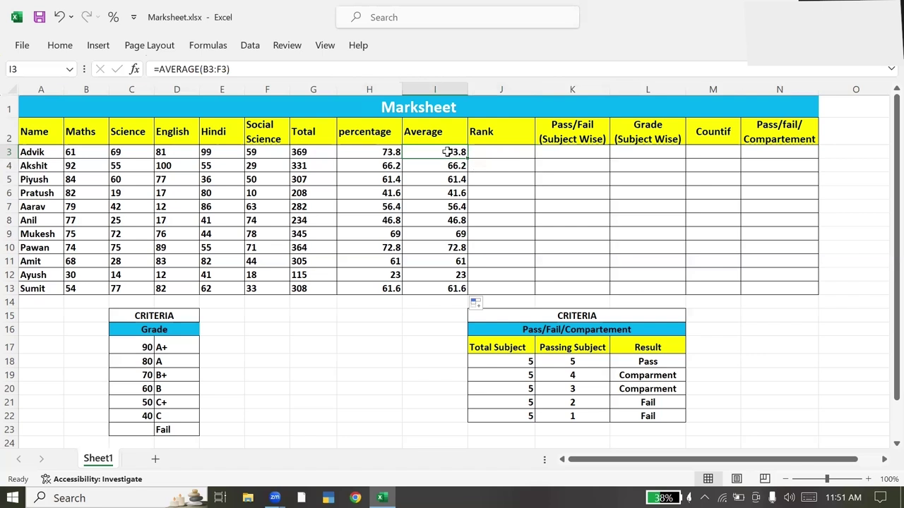
{"action": "left_click", "coordinate": [363, 154]}
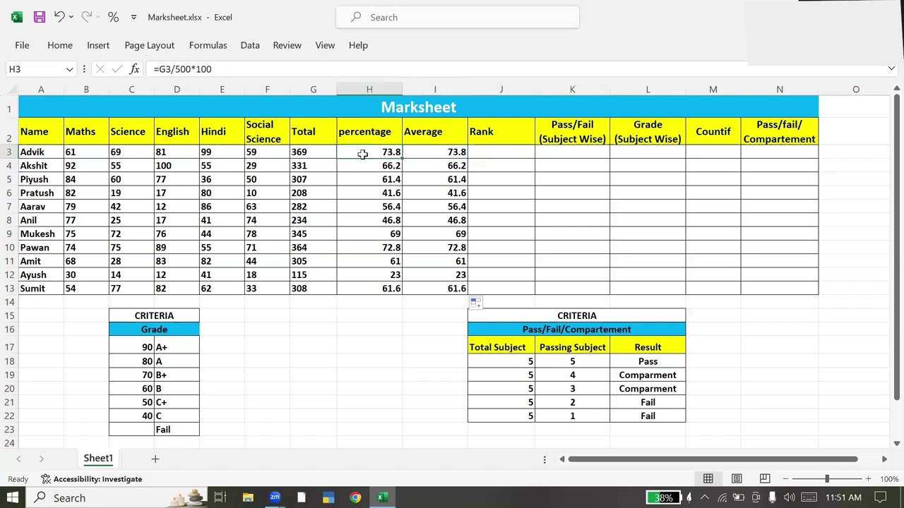
{"action": "left_click", "coordinate": [457, 152]}
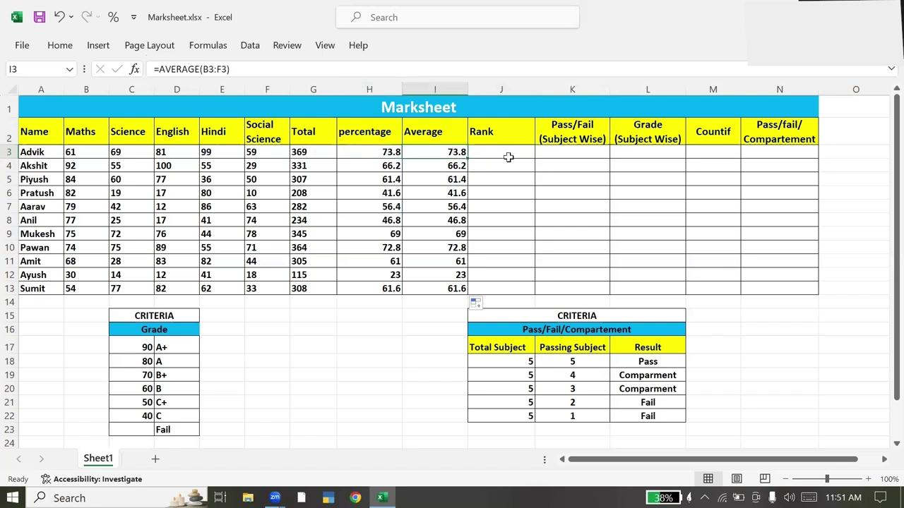
{"action": "left_click", "coordinate": [507, 157]}
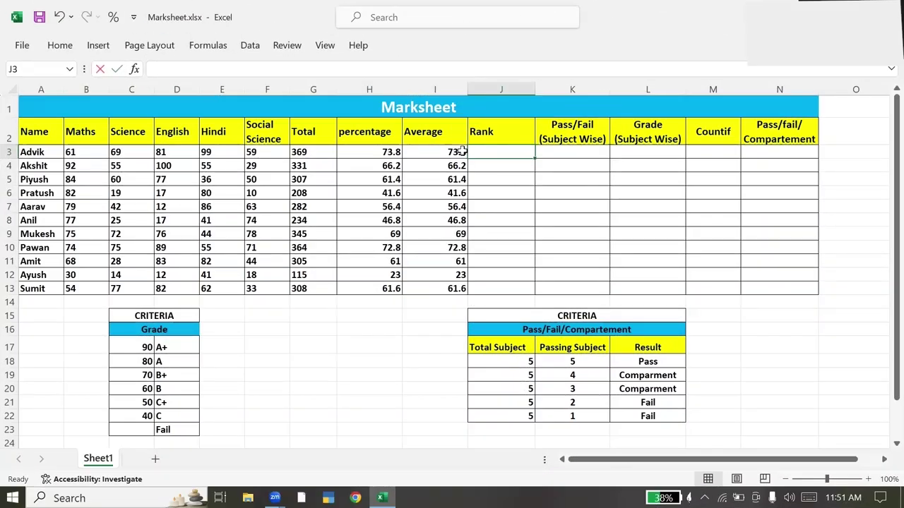
Rank Advik with =RANK(H3,$H$3:$H$13) in J3 and copy it down to J13
{"action": "type", "text": "=rank"}
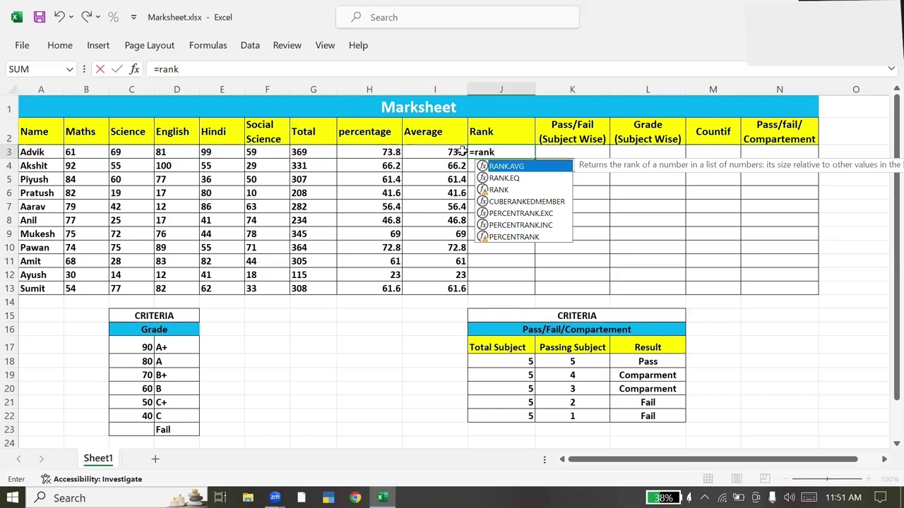
{"action": "type", "text": "("}
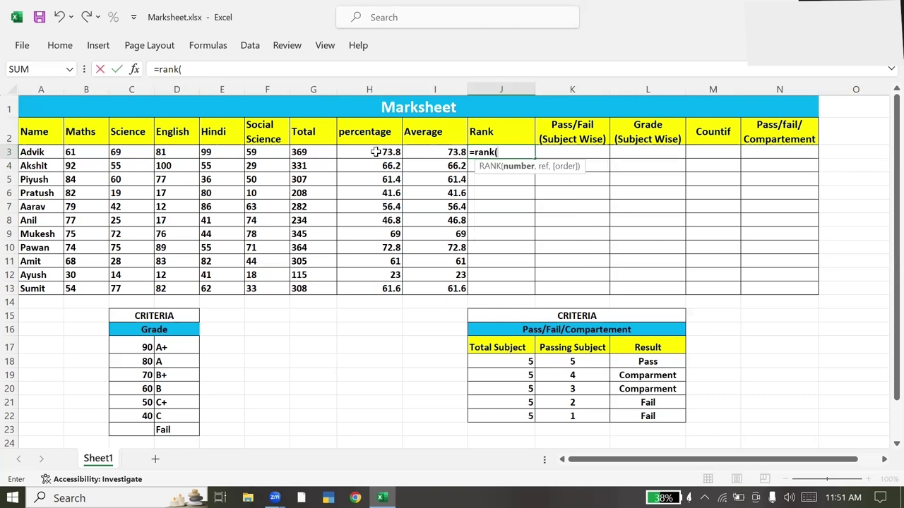
{"action": "left_click", "coordinate": [376, 152]}
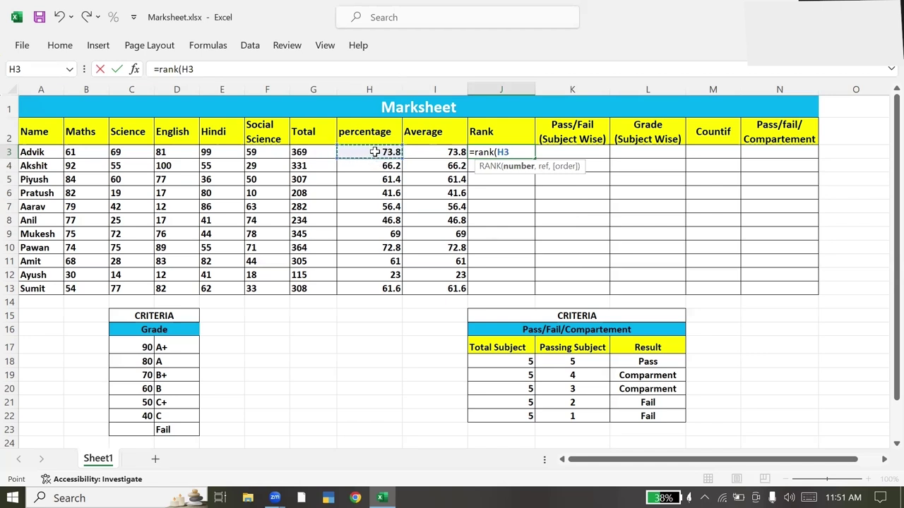
{"action": "type", "text": ","}
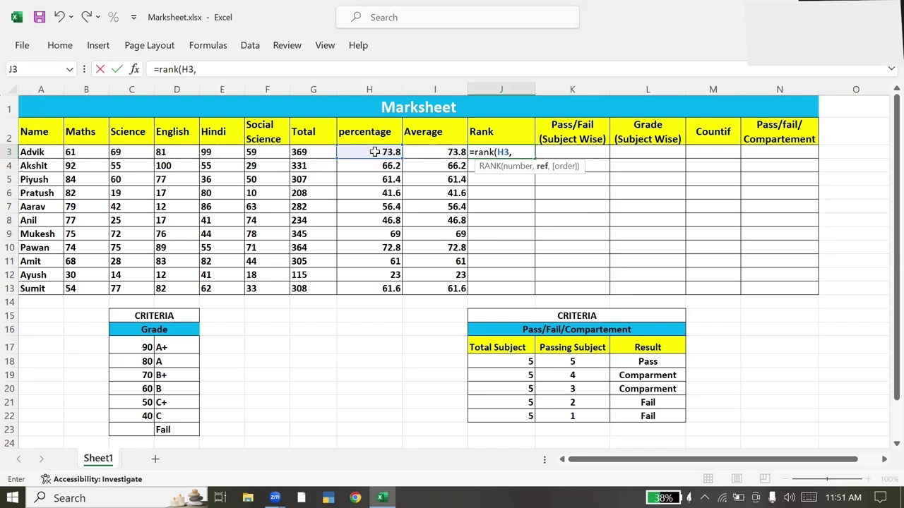
{"action": "left_click", "coordinate": [367, 152]}
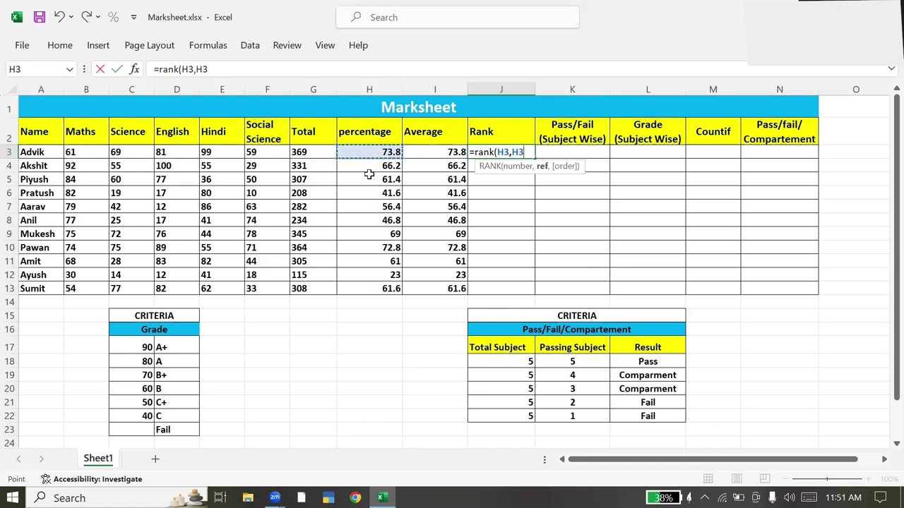
{"action": "left_click_drag", "start_coordinate": [369, 174], "coordinate": [368, 293]}
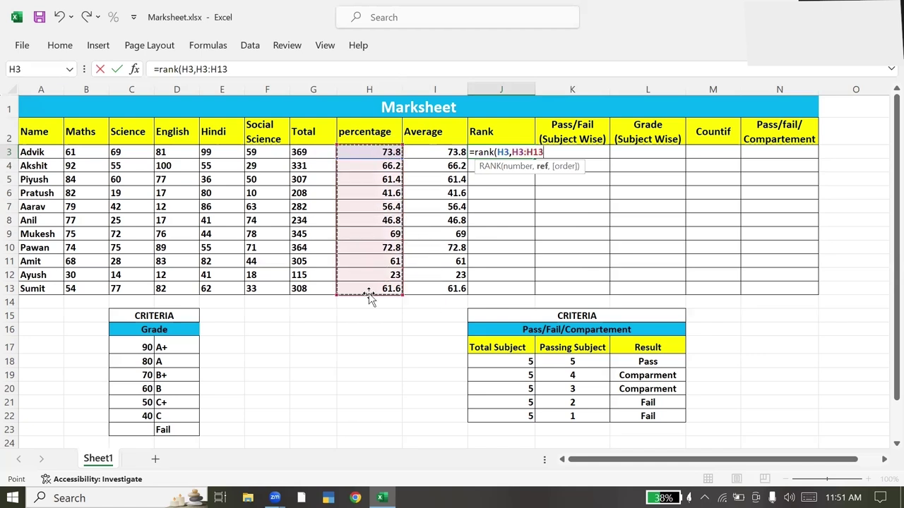
{"action": "key", "text": "F4"}
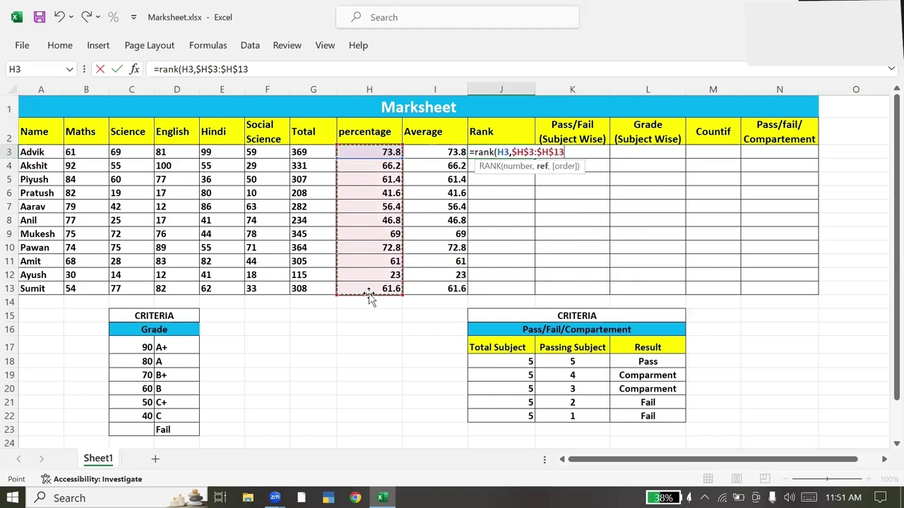
{"action": "type", "text": ")"}
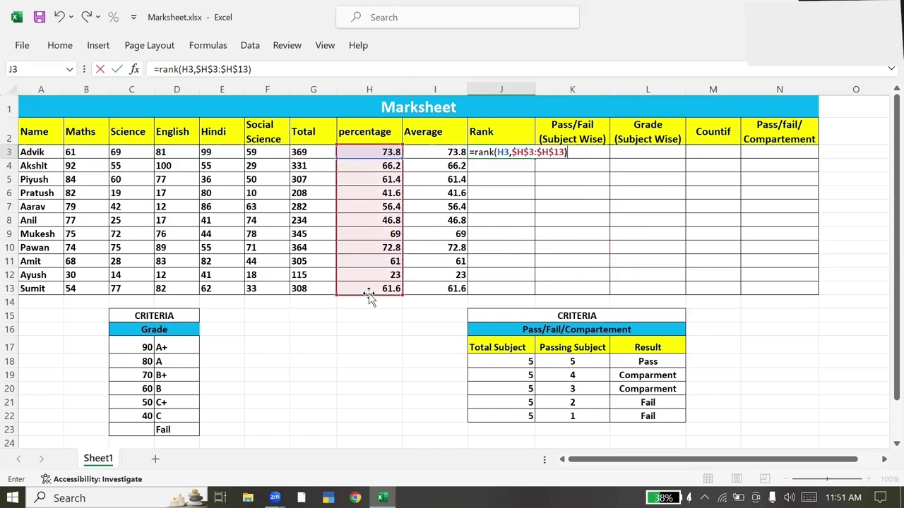
{"action": "key", "text": "Return"}
{"action": "left_click", "coordinate": [524, 150]}
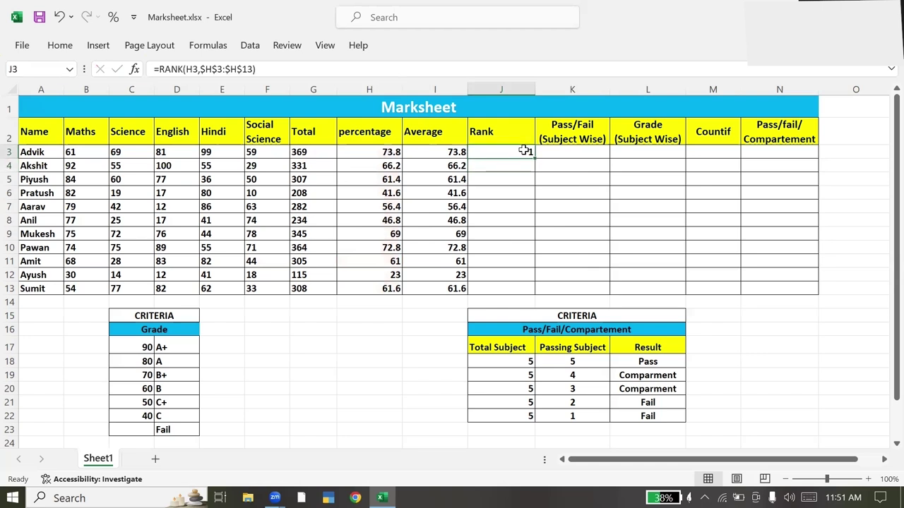
{"action": "double_click", "coordinate": [537, 158]}
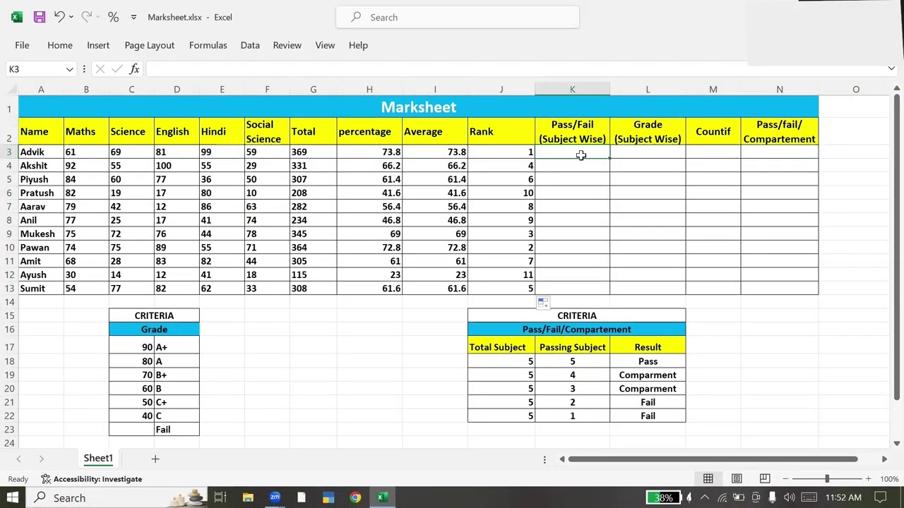
Check the K2 heading and C3 Science mark, then begin =IF( in cell K3
{"action": "left_click", "coordinate": [576, 133]}
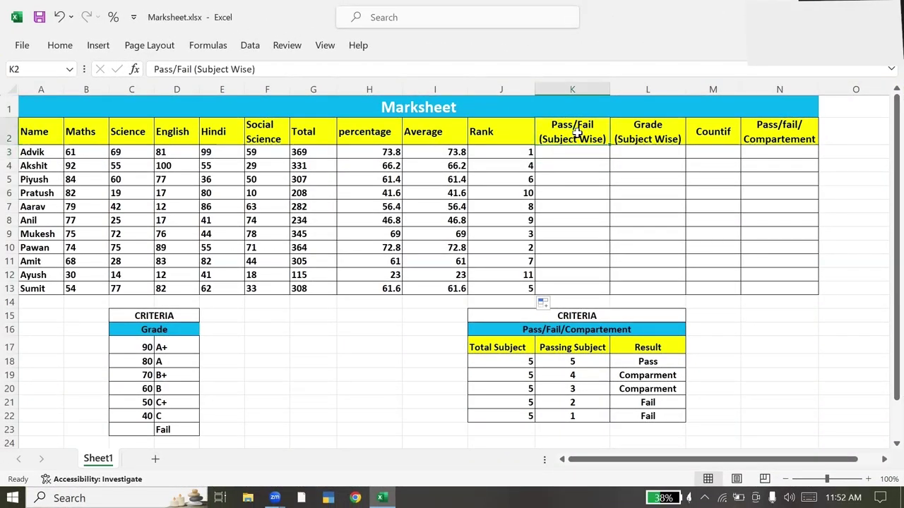
{"action": "left_click", "coordinate": [577, 152]}
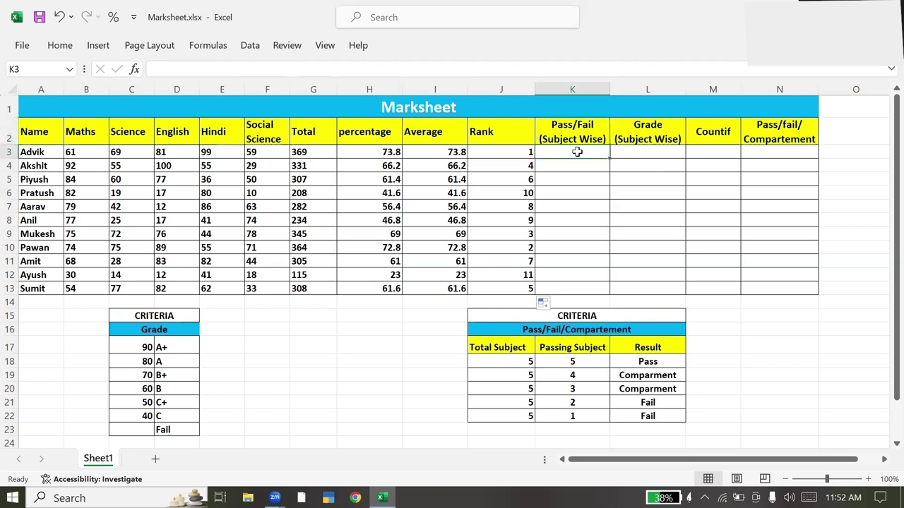
{"action": "left_click", "coordinate": [120, 152]}
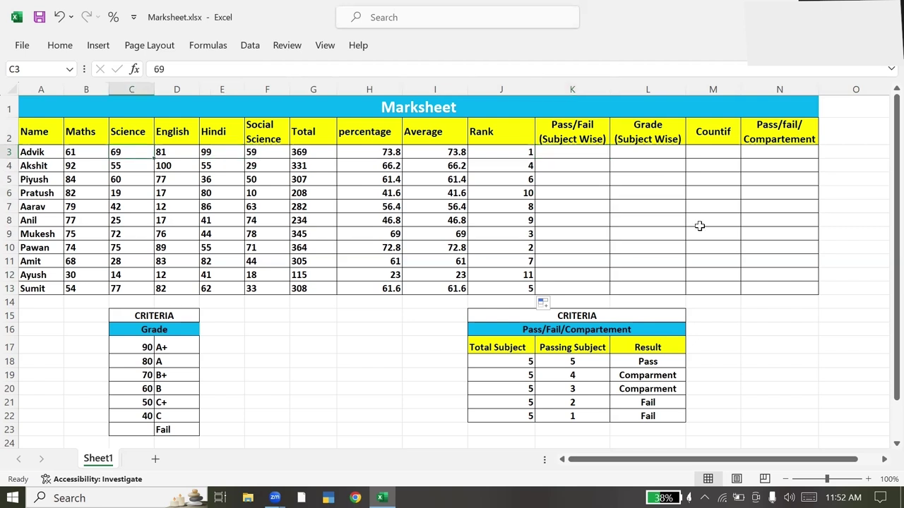
{"action": "left_click", "coordinate": [586, 154]}
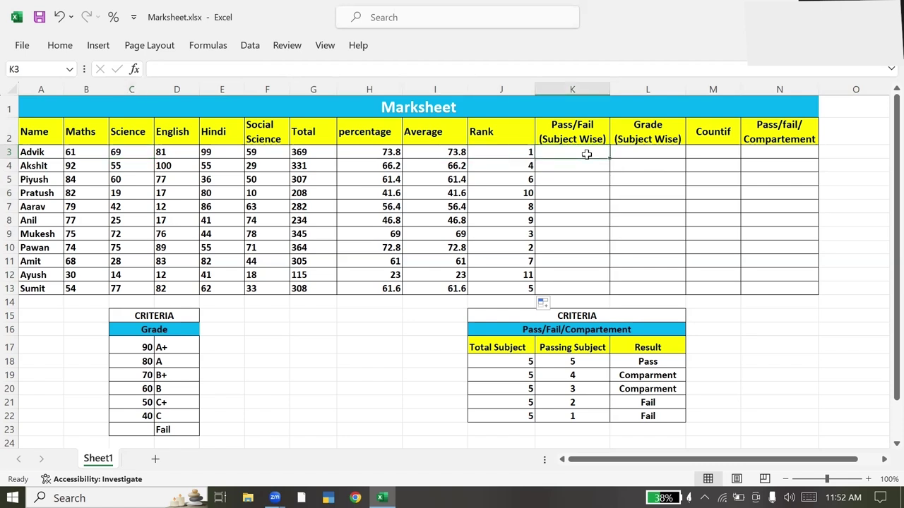
{"action": "type", "text": "=if"}
{"action": "key", "text": "Tab"}
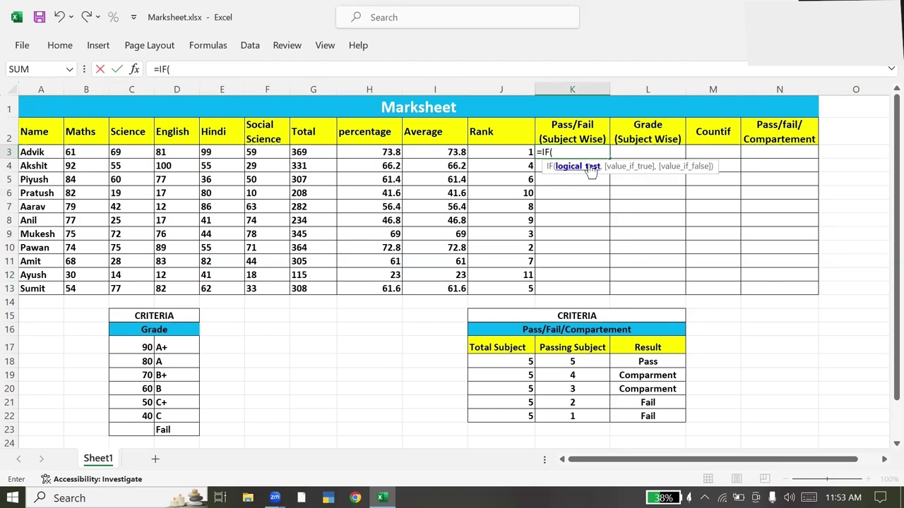
Enter =IF(C3>33,"Pass","Fail") in K3 and copy it down to K13
{"action": "left_click", "coordinate": [122, 152]}
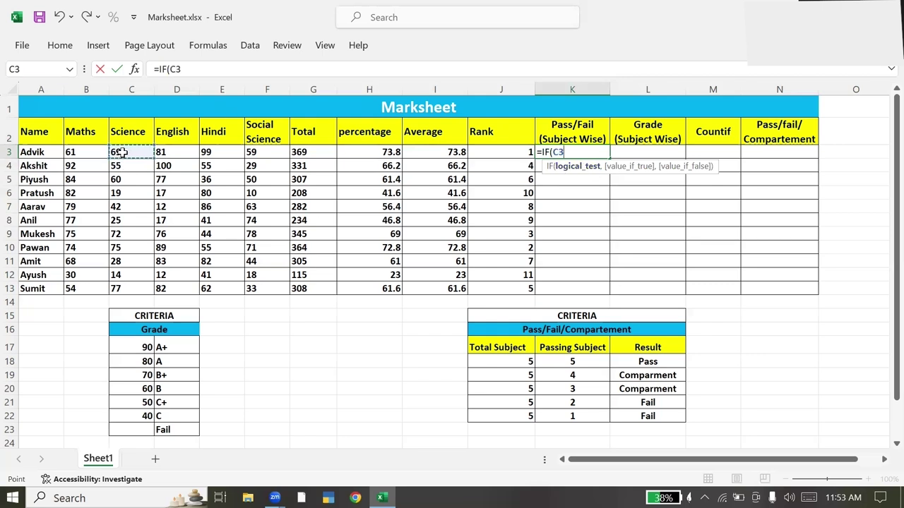
{"action": "type", "text": ">"}
{"action": "type", "text": "33,"}
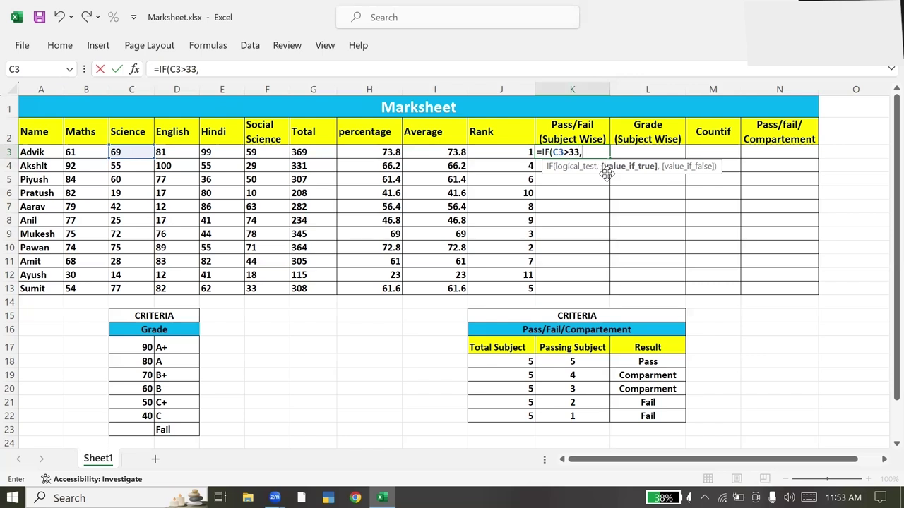
{"action": "type", "text": "\""}
{"action": "type", "text": "O"}
{"action": "key", "text": "BackSpace"}
{"action": "type", "text": "Pass\""}
{"action": "type", "text": ","}
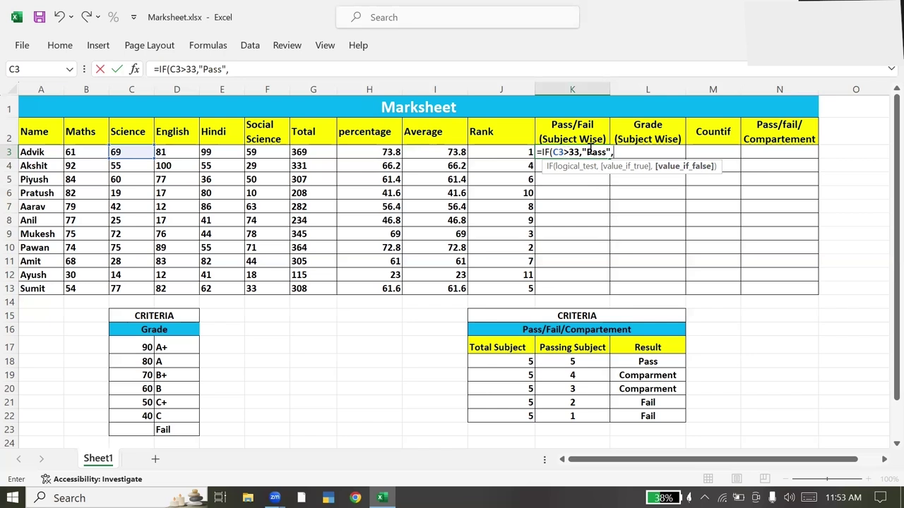
{"action": "type", "text": "\"Fail\""}
{"action": "type", "text": ")"}
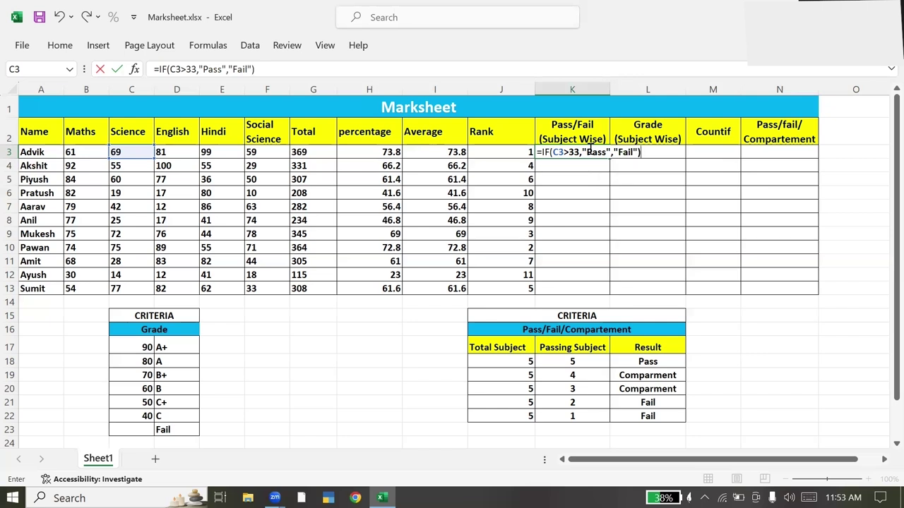
{"action": "key", "text": "Return"}
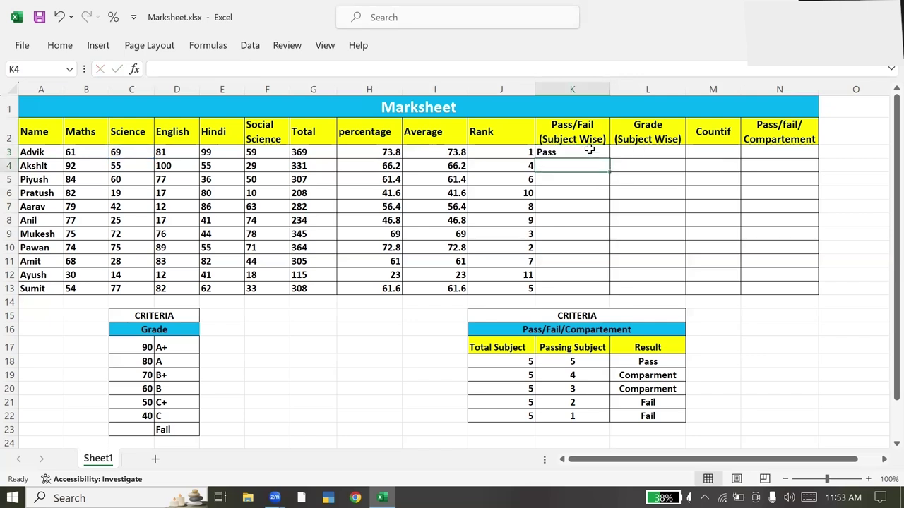
{"action": "left_click", "coordinate": [582, 150]}
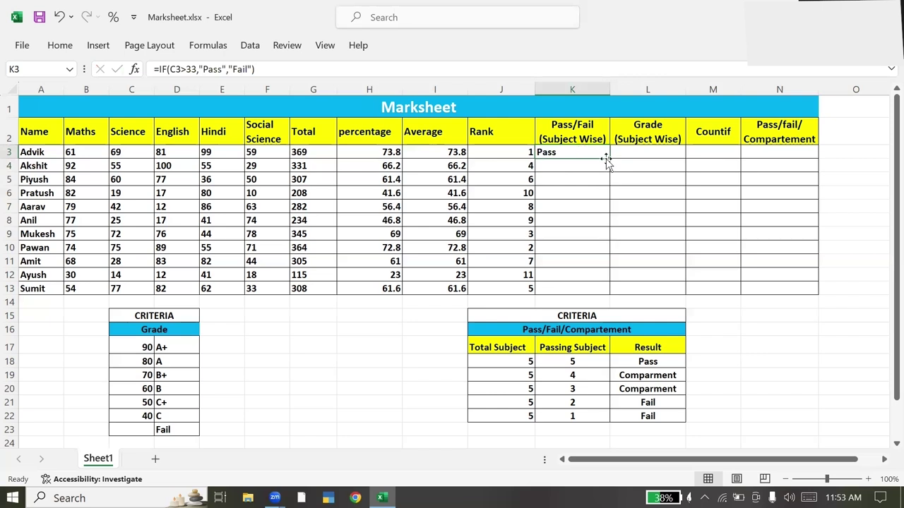
{"action": "double_click", "coordinate": [606, 160]}
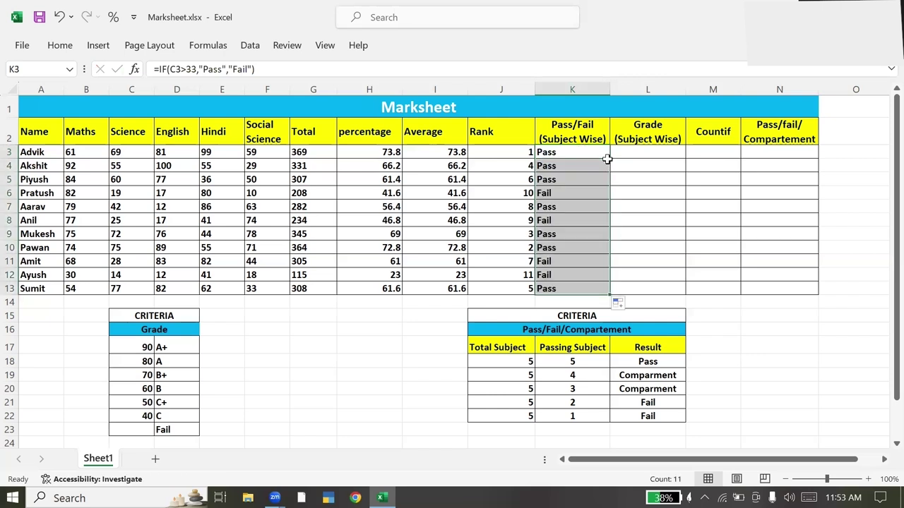
Inspect the copied Pass/Fail formulas and row 6's Science mark of 19
{"action": "left_click", "coordinate": [580, 161]}
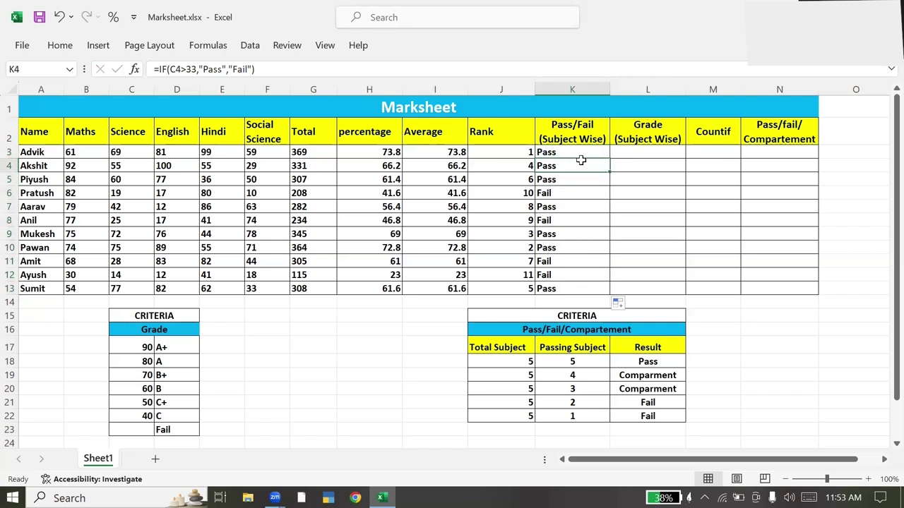
{"action": "left_click", "coordinate": [131, 154]}
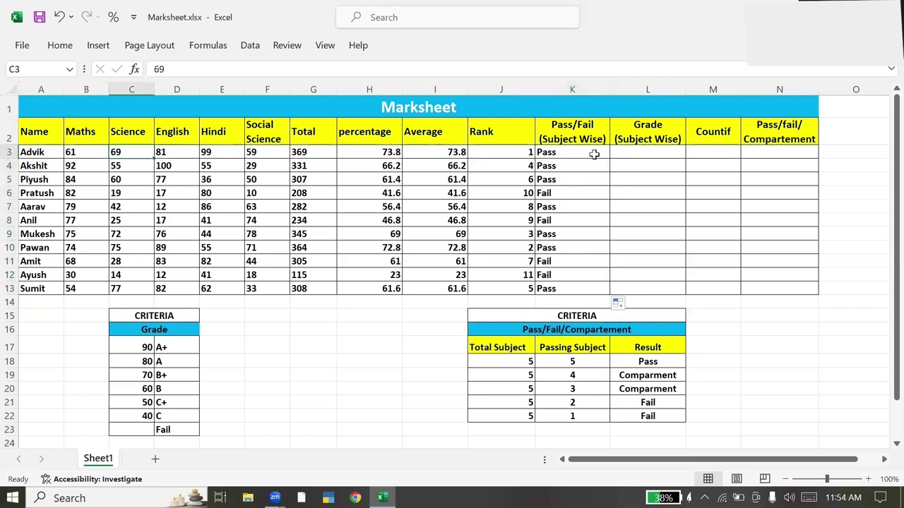
{"action": "left_click", "coordinate": [547, 205]}
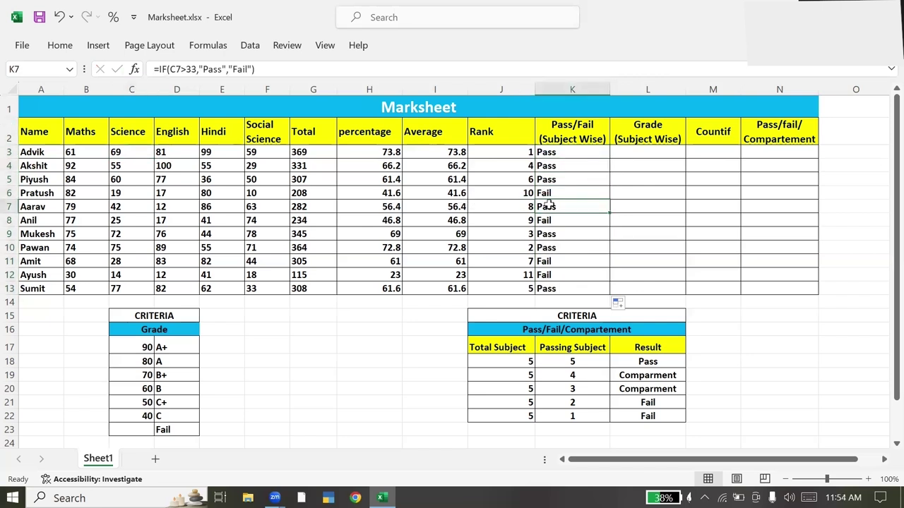
{"action": "left_click", "coordinate": [556, 194]}
{"action": "key", "text": "shift+Home"}
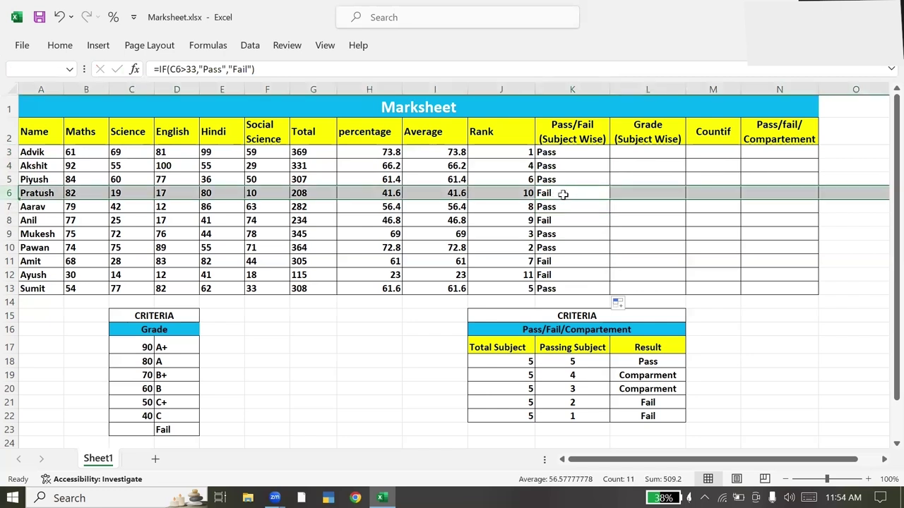
{"action": "left_click", "coordinate": [135, 194]}
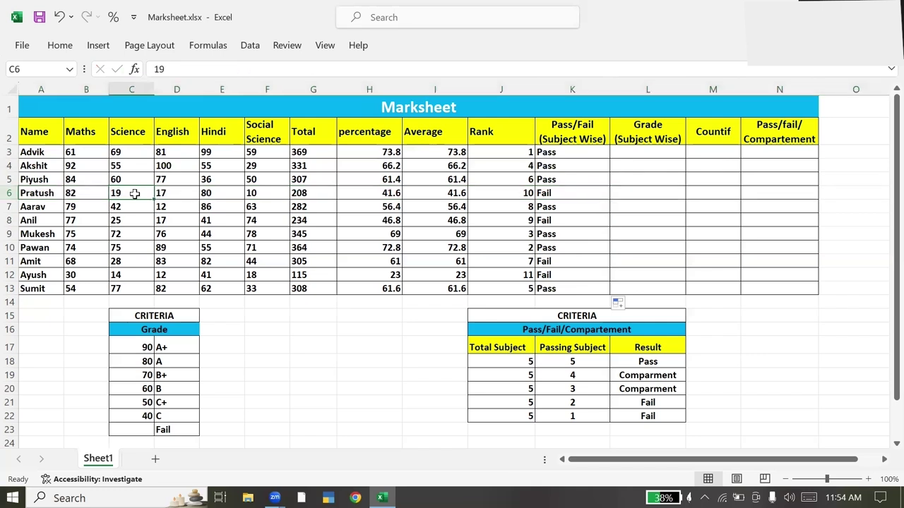
Change C8's Science mark from 25 to 34 and confirm K8 now shows Pass
{"action": "left_click", "coordinate": [122, 221]}
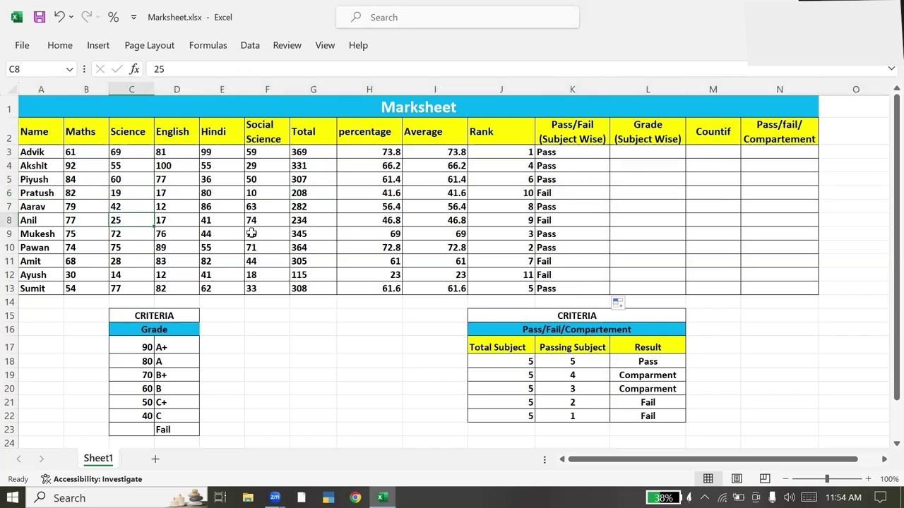
{"action": "key", "text": "shift+space"}
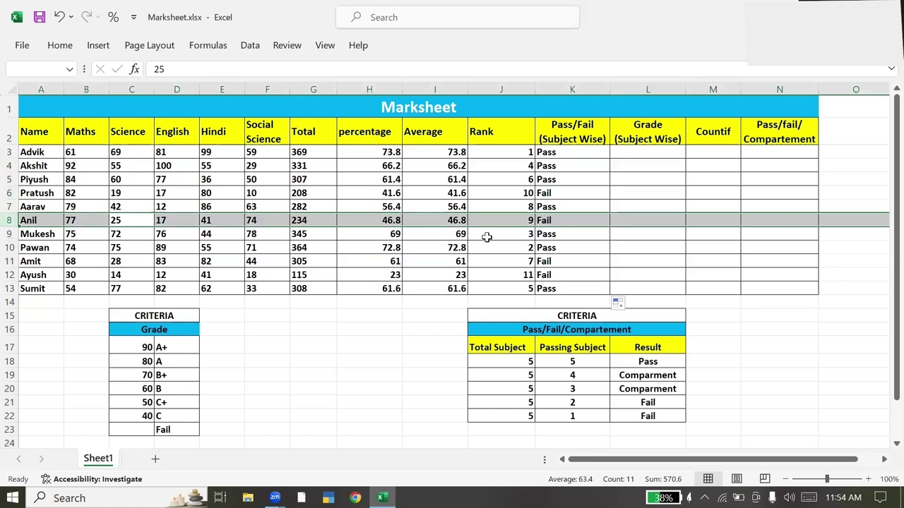
{"action": "left_click", "coordinate": [130, 221]}
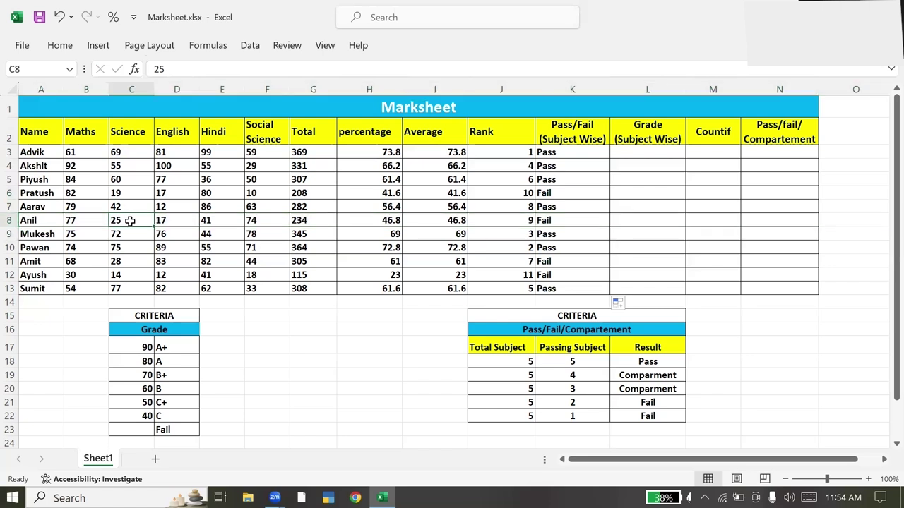
{"action": "type", "text": "34"}
{"action": "key", "text": "Return"}
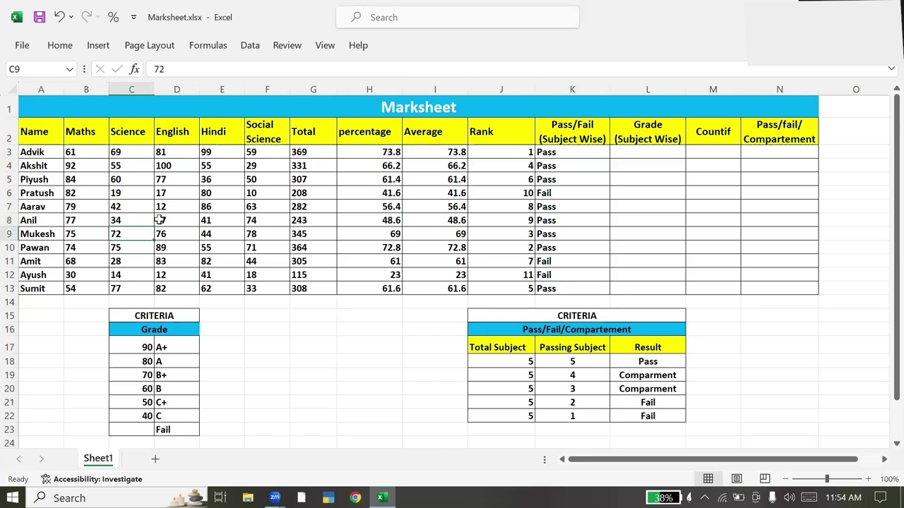
{"action": "left_click", "coordinate": [571, 220]}
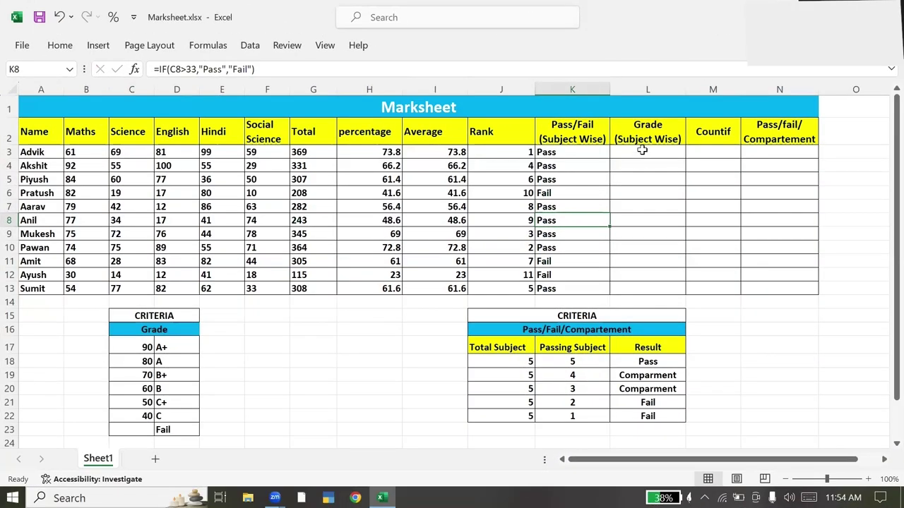
{"action": "left_click", "coordinate": [642, 150]}
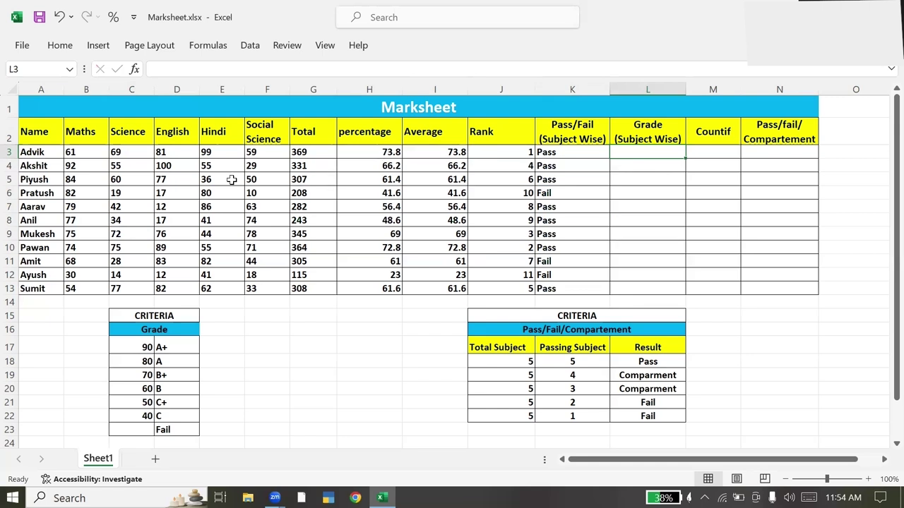
{"action": "left_click", "coordinate": [80, 151]}
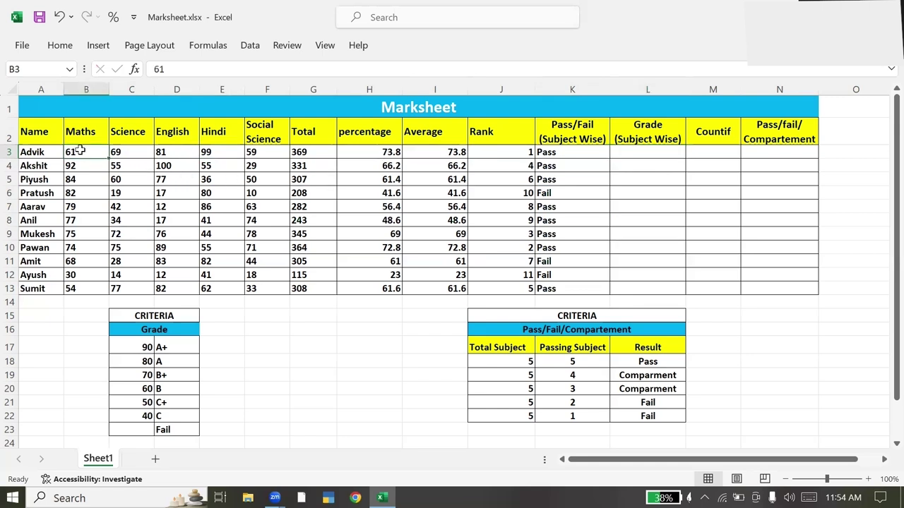
{"action": "left_click", "coordinate": [166, 319]}
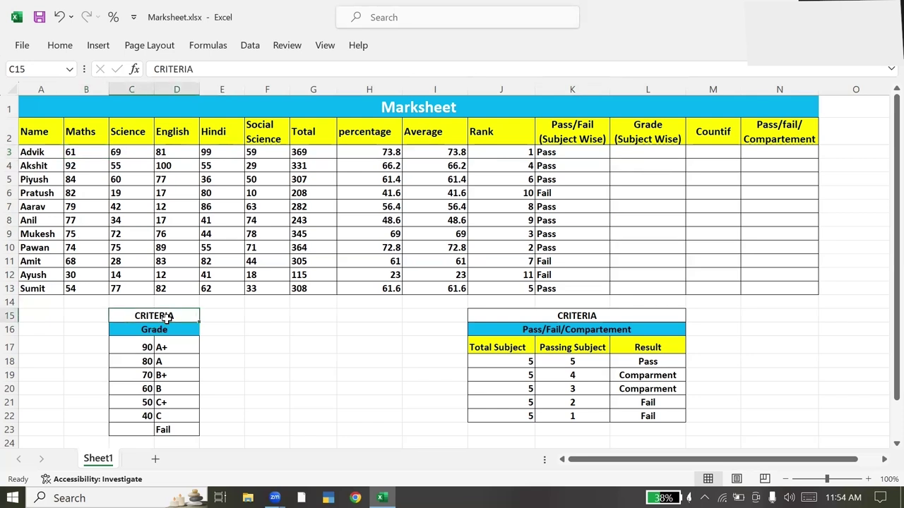
{"action": "left_click", "coordinate": [134, 343]}
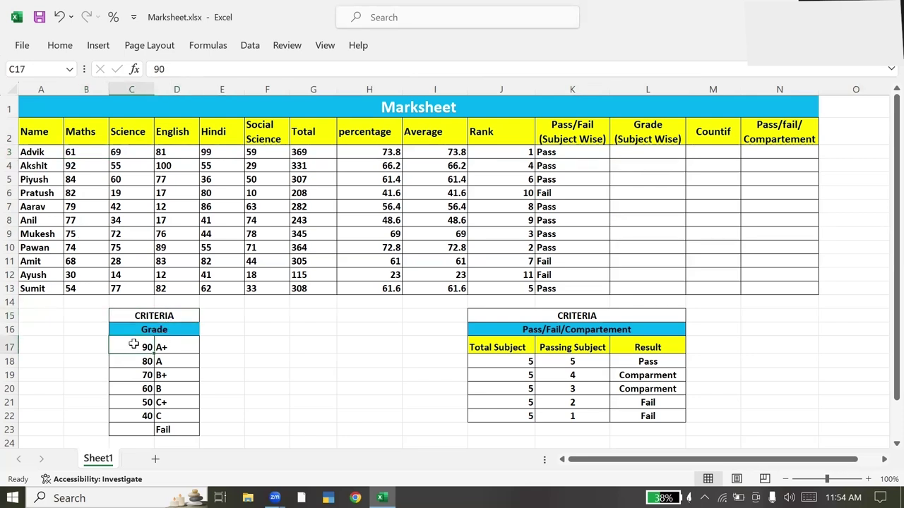
{"action": "left_click", "coordinate": [173, 346]}
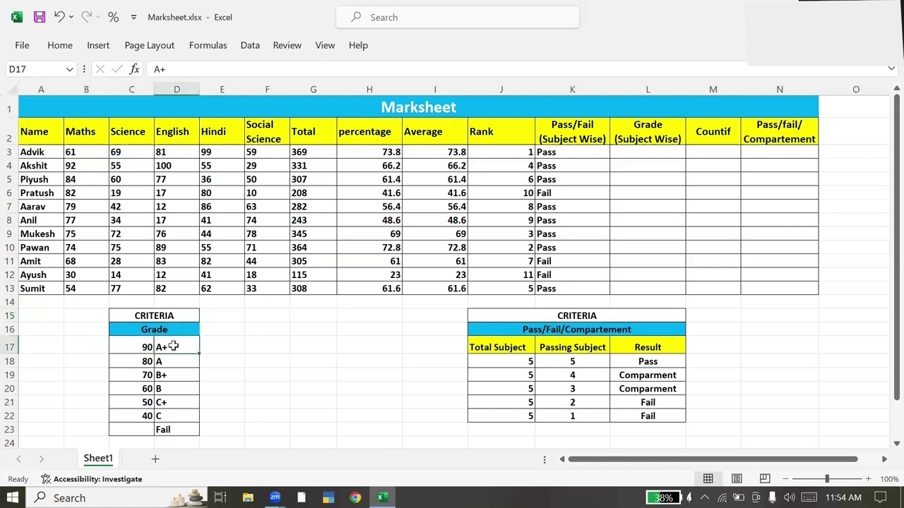
{"action": "left_click", "coordinate": [134, 360]}
{"action": "left_click", "coordinate": [181, 362]}
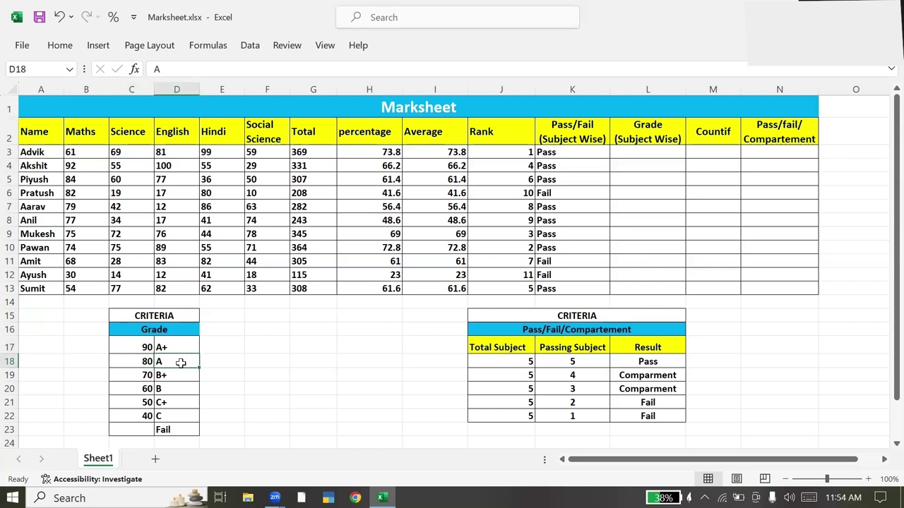
{"action": "left_click", "coordinate": [142, 374]}
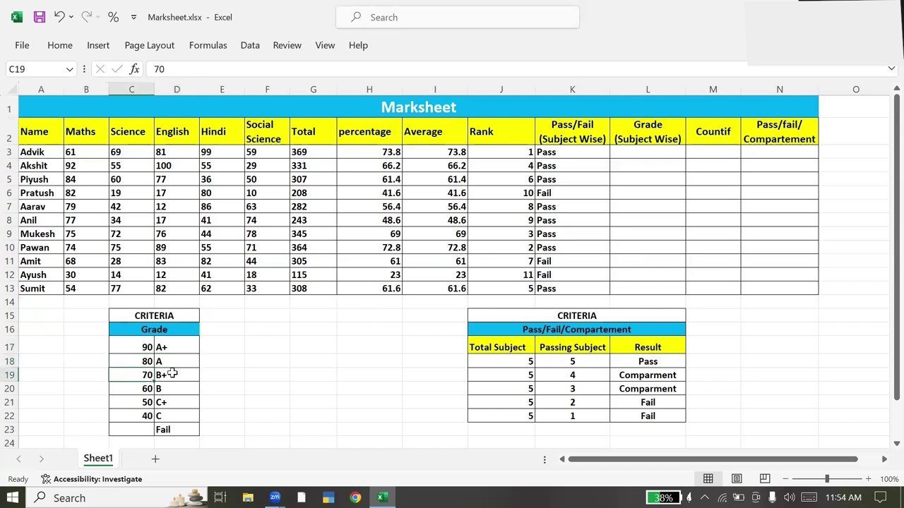
{"action": "left_click", "coordinate": [171, 374]}
{"action": "left_click", "coordinate": [141, 388]}
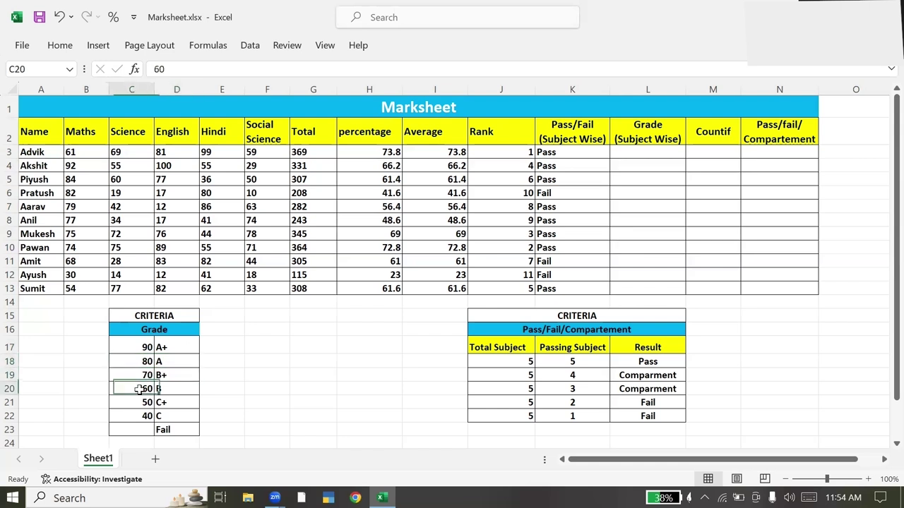
{"action": "left_click", "coordinate": [178, 388]}
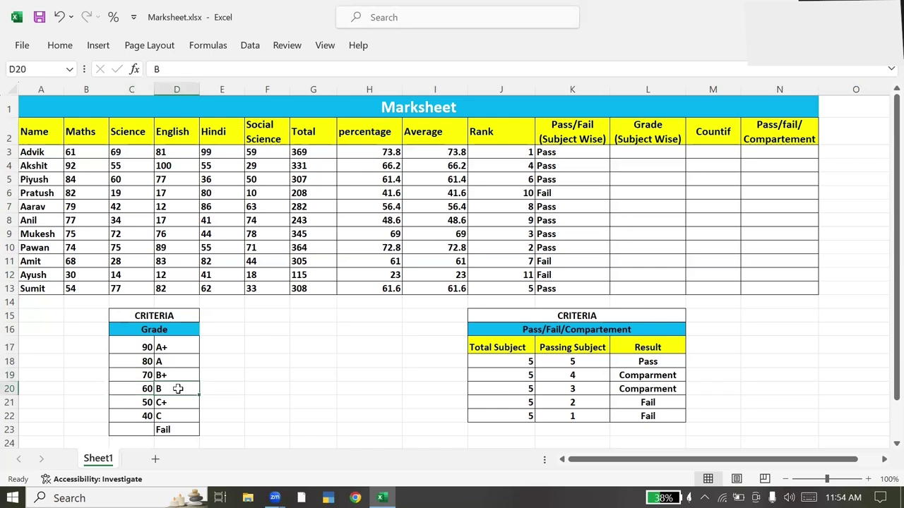
{"action": "left_click", "coordinate": [140, 402]}
{"action": "left_click", "coordinate": [176, 403]}
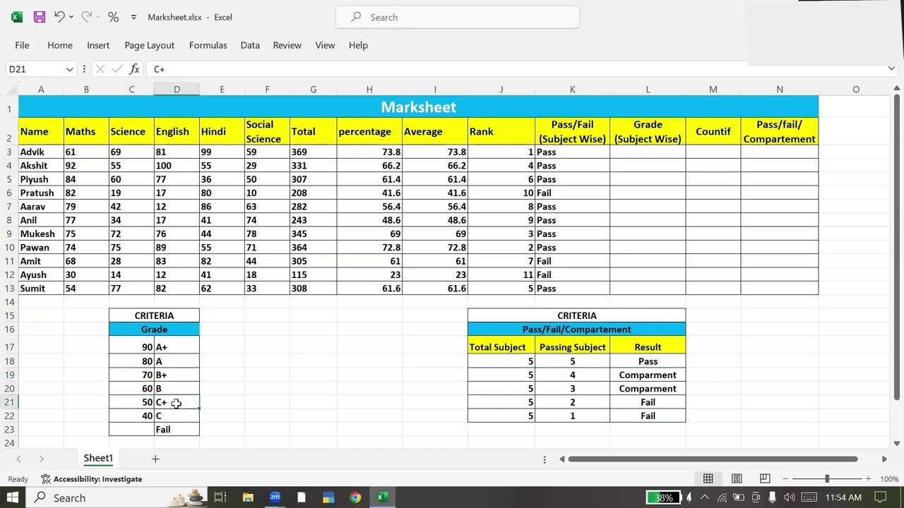
{"action": "left_click", "coordinate": [144, 416]}
{"action": "left_click", "coordinate": [175, 417]}
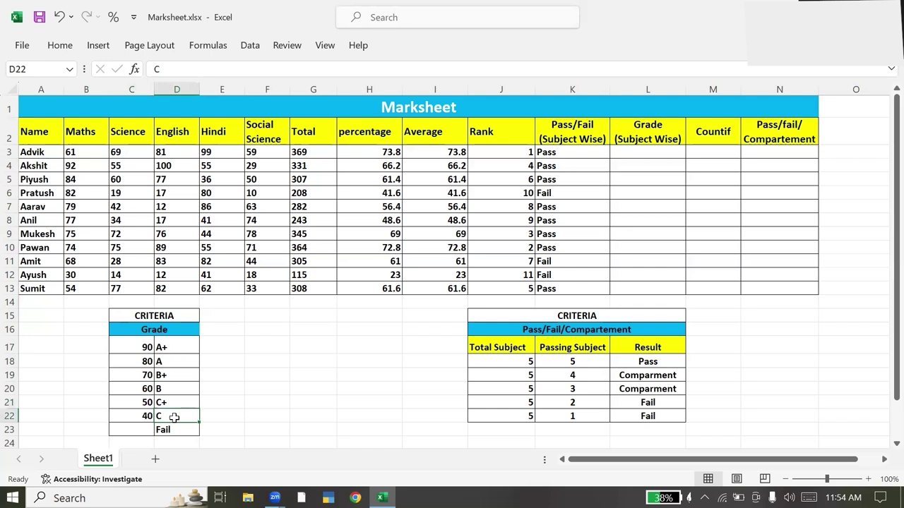
{"action": "left_click", "coordinate": [165, 429]}
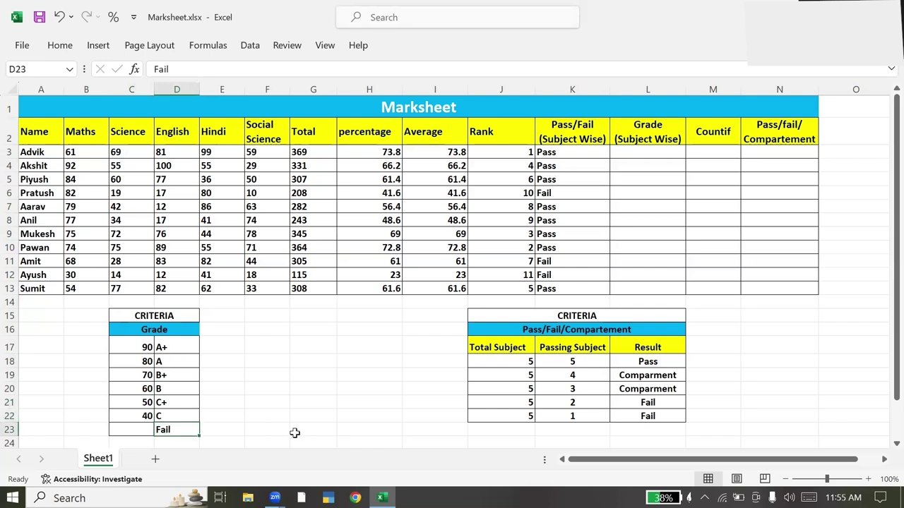
In L3, type nested IF tests on B3 for grades A+ (>90), A (>80) and B+ (>70)
{"action": "left_click", "coordinate": [631, 152]}
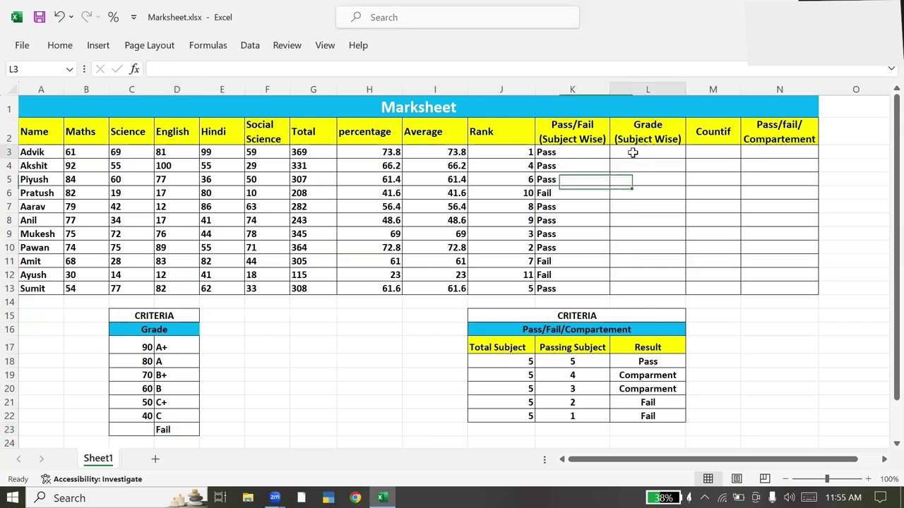
{"action": "type", "text": "="}
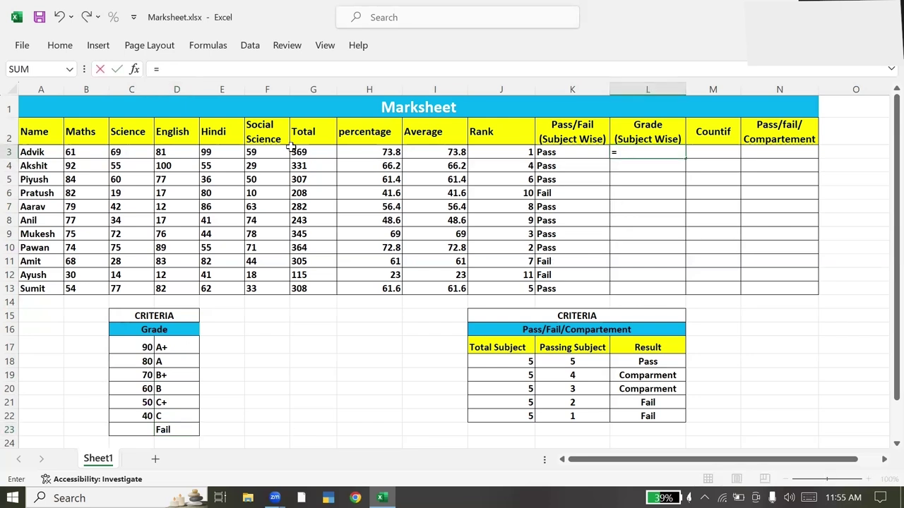
{"action": "type", "text": "if"}
{"action": "key", "text": "Tab"}
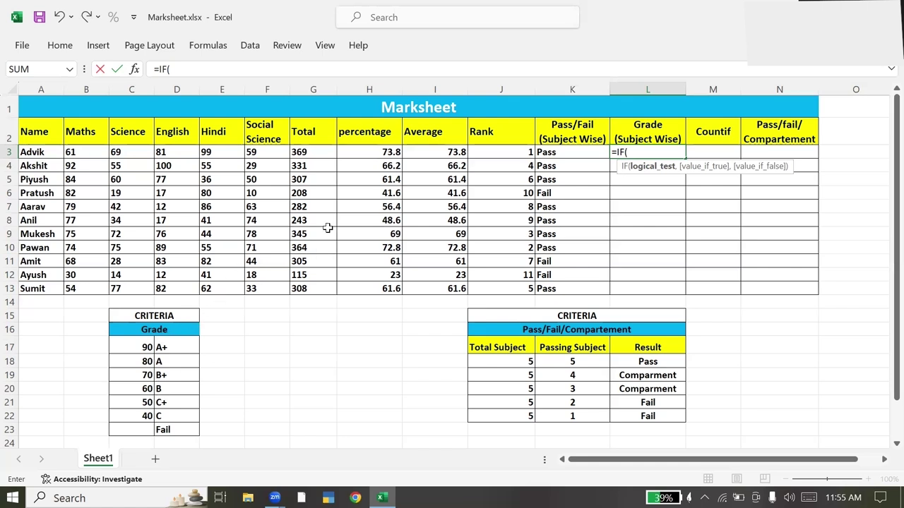
{"action": "left_click", "coordinate": [80, 153]}
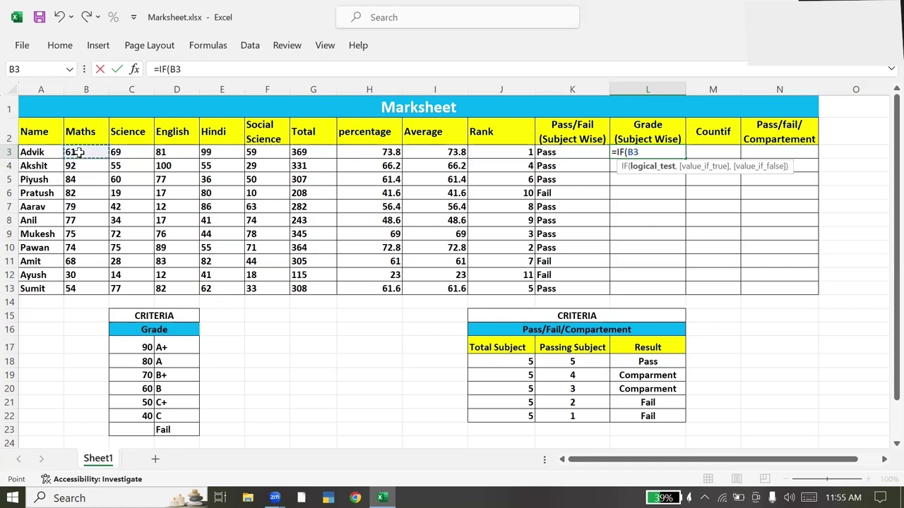
{"action": "type", "text": ">90"}
{"action": "type", "text": ","}
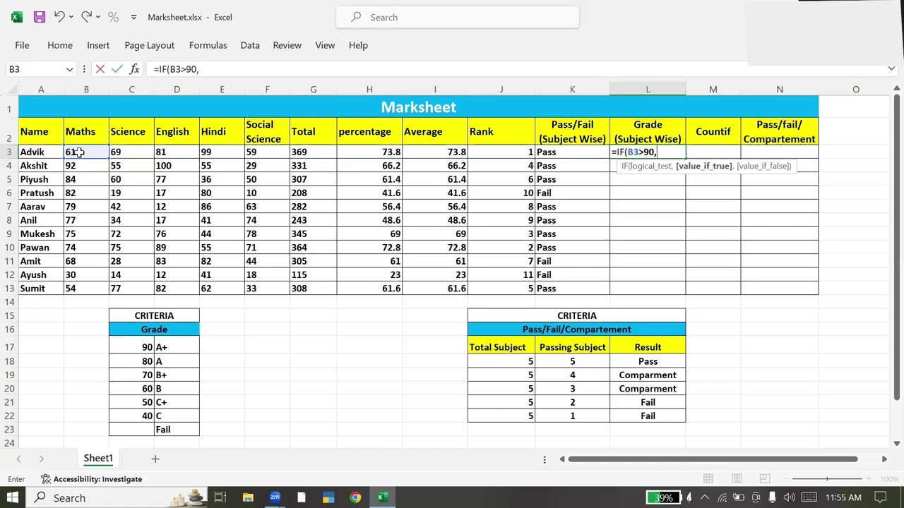
{"action": "type", "text": "\"A+\""}
{"action": "type", "text": ","}
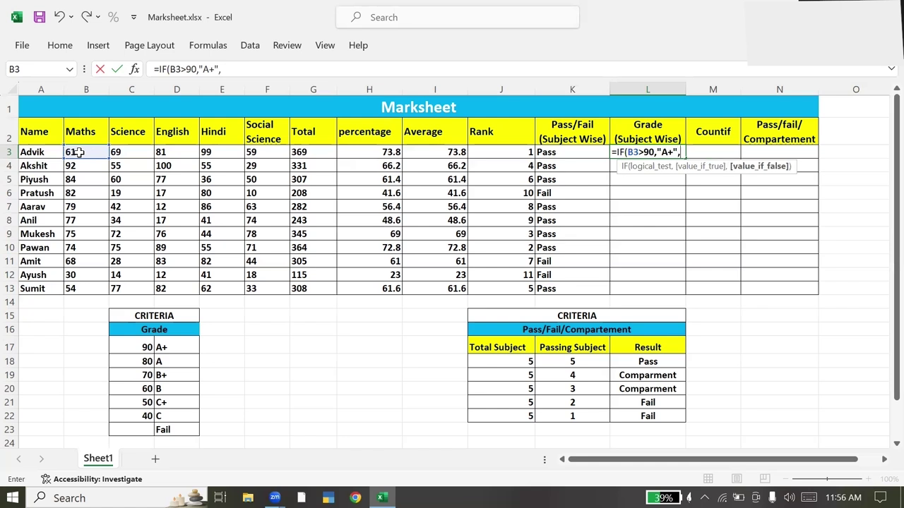
{"action": "type", "text": "IF("}
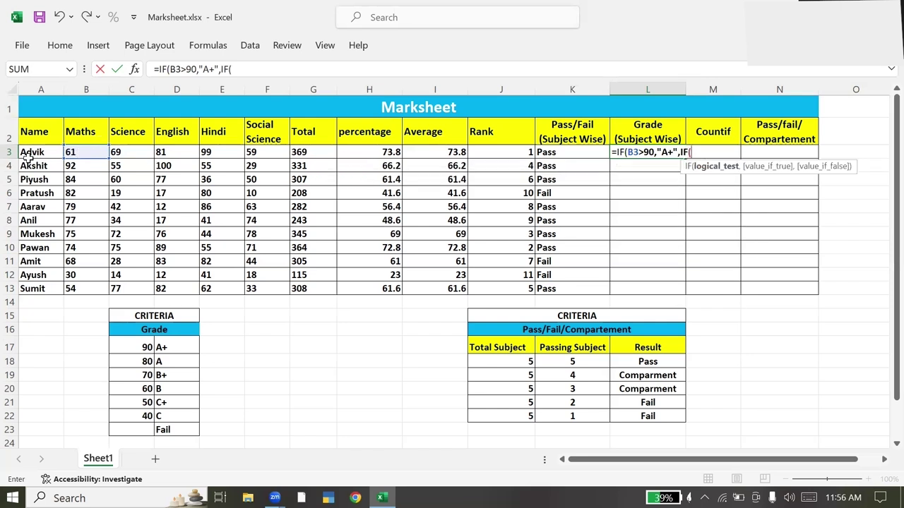
{"action": "left_click", "coordinate": [72, 152]}
{"action": "type", "text": ">"}
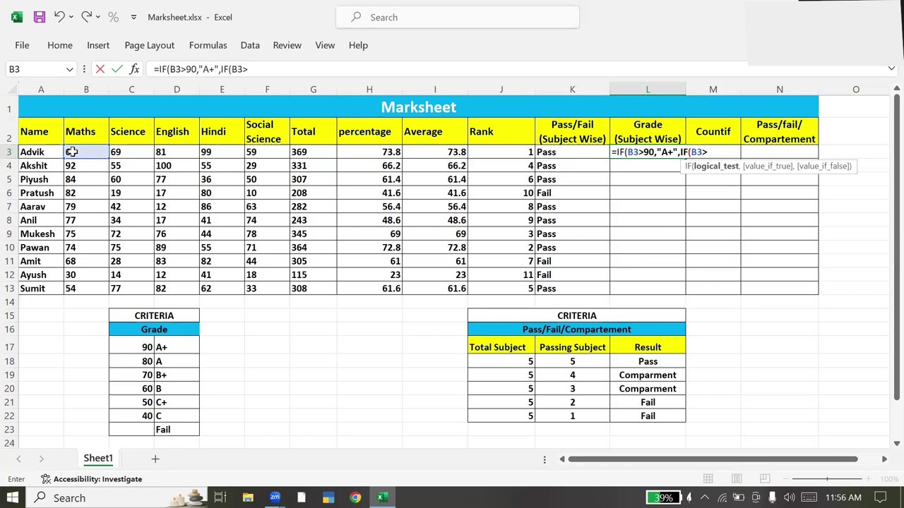
{"action": "type", "text": "80"}
{"action": "type", "text": ",\""}
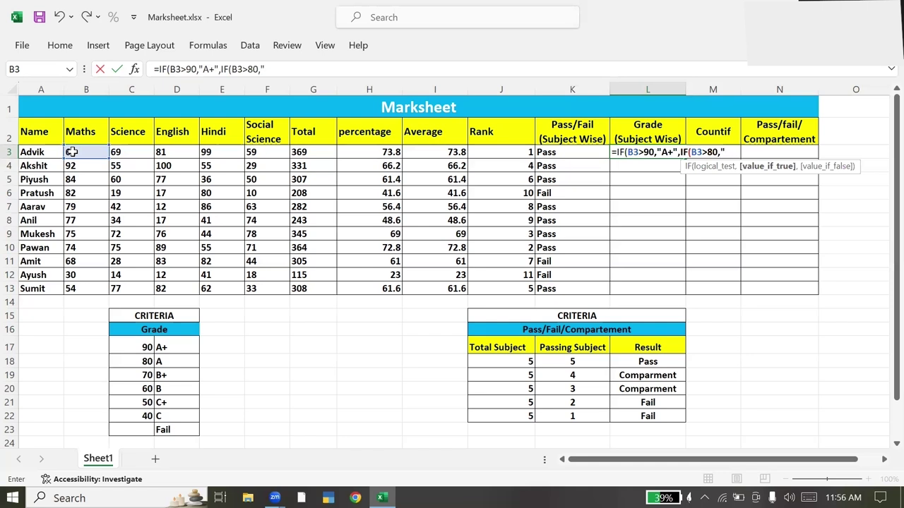
{"action": "type", "text": "A\",IF("}
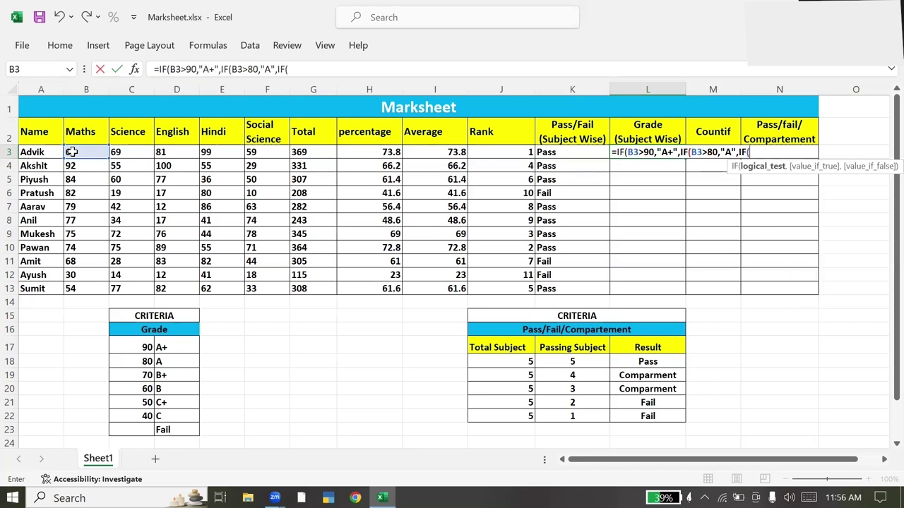
{"action": "left_click", "coordinate": [90, 152]}
{"action": "type", "text": ">"}
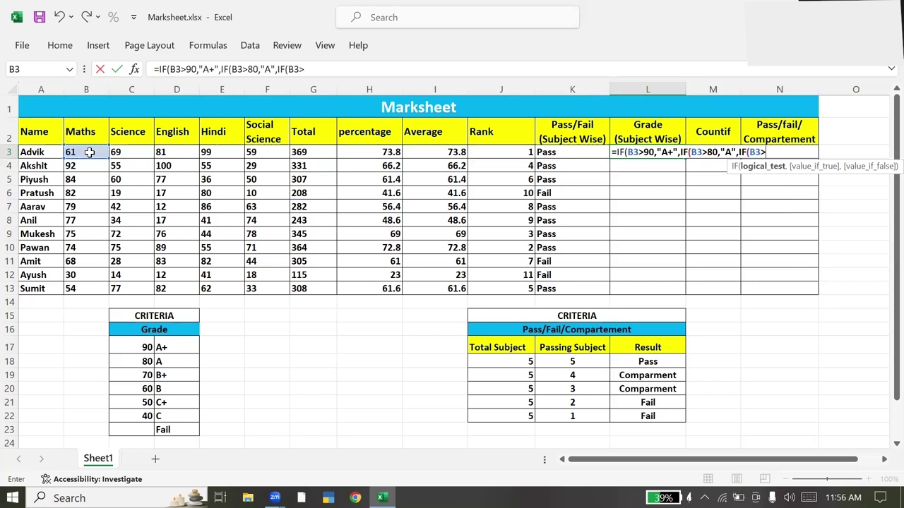
{"action": "type", "text": "70"}
{"action": "type", "text": ",\"B+\",IF("}
Add B (>60), C+ (>50), C (>40) and "Fail" branches and close the formula, giving grade B
{"action": "left_click", "coordinate": [81, 153]}
{"action": "type", "text": ">60"}
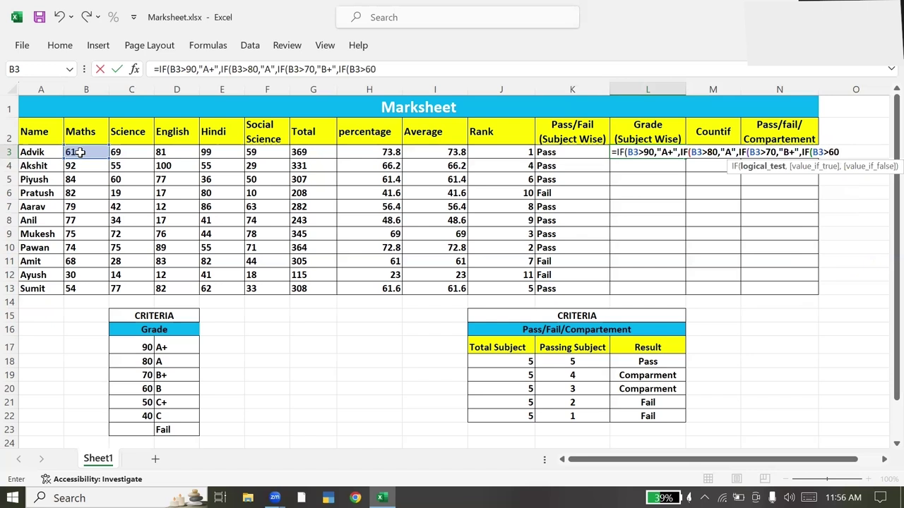
{"action": "type", "text": ",\"B\",IF("}
{"action": "left_click", "coordinate": [80, 152]}
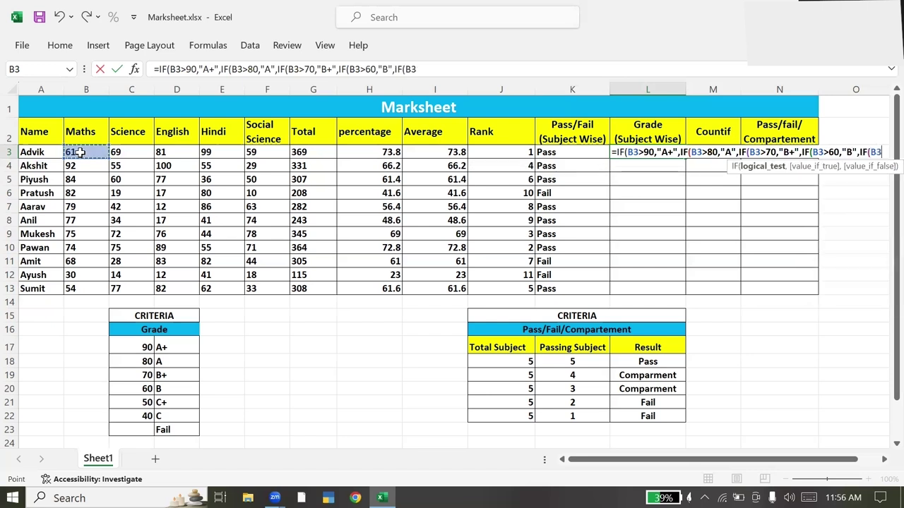
{"action": "type", "text": ">"}
{"action": "type", "text": "50,\""}
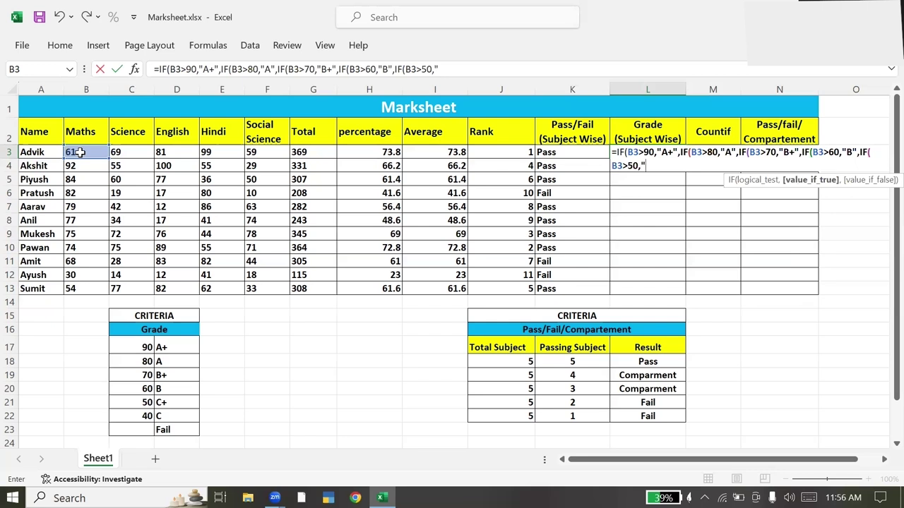
{"action": "type", "text": "C+\","}
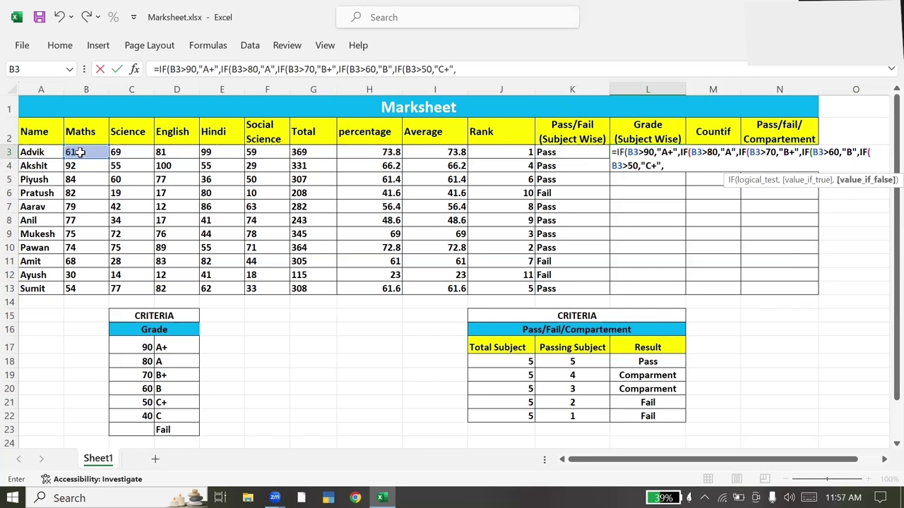
{"action": "type", "text": "IF("}
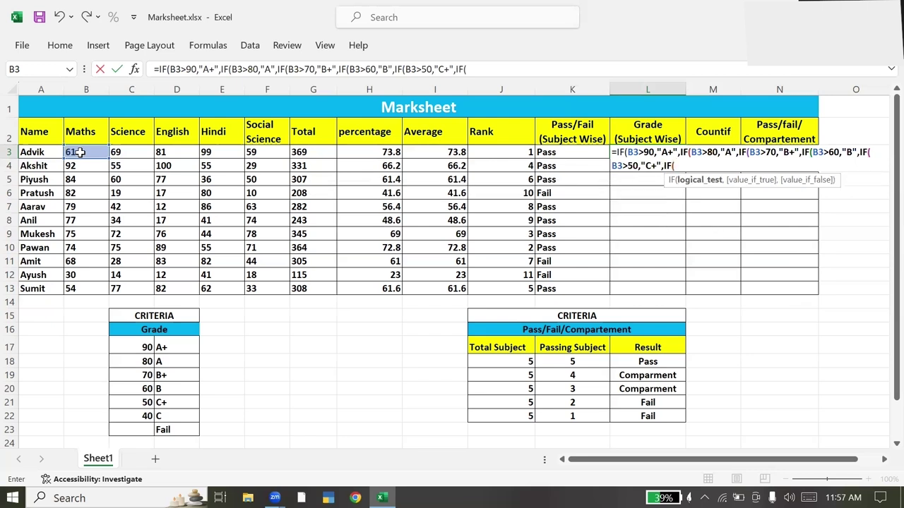
{"action": "left_click", "coordinate": [86, 153]}
{"action": "type", "text": ">40,"}
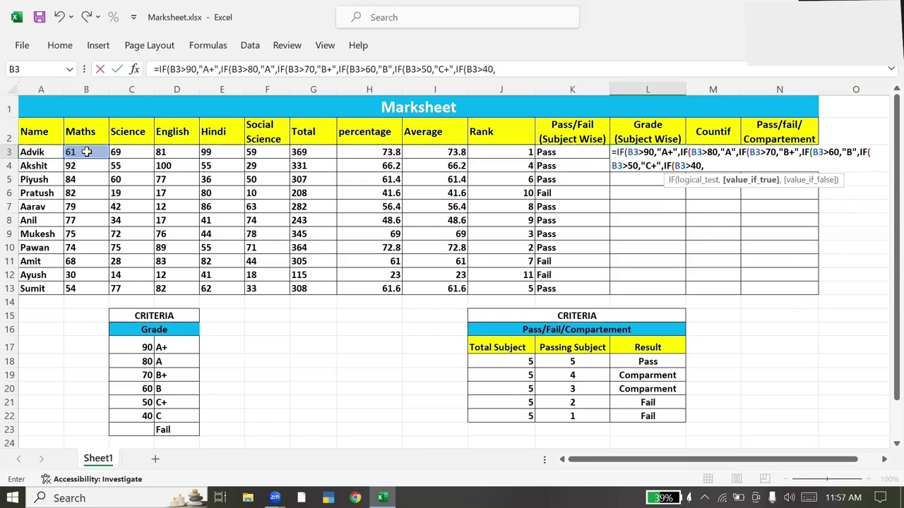
{"action": "type", "text": "\"C"}
{"action": "type", "text": "\""}
{"action": "type", "text": ","}
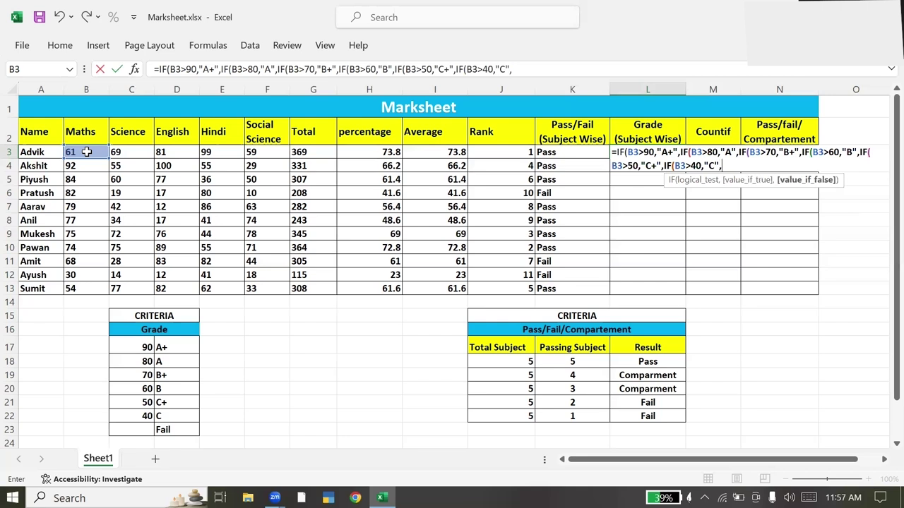
{"action": "type", "text": "\"Fai\""}
{"action": "key", "text": "BackSpace"}
{"action": "type", "text": "l\""}
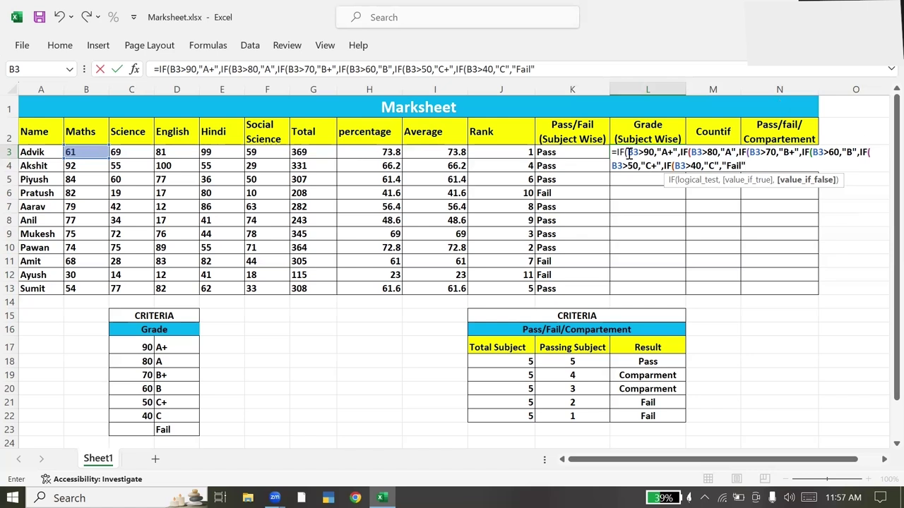
{"action": "type", "text": "))))))"}
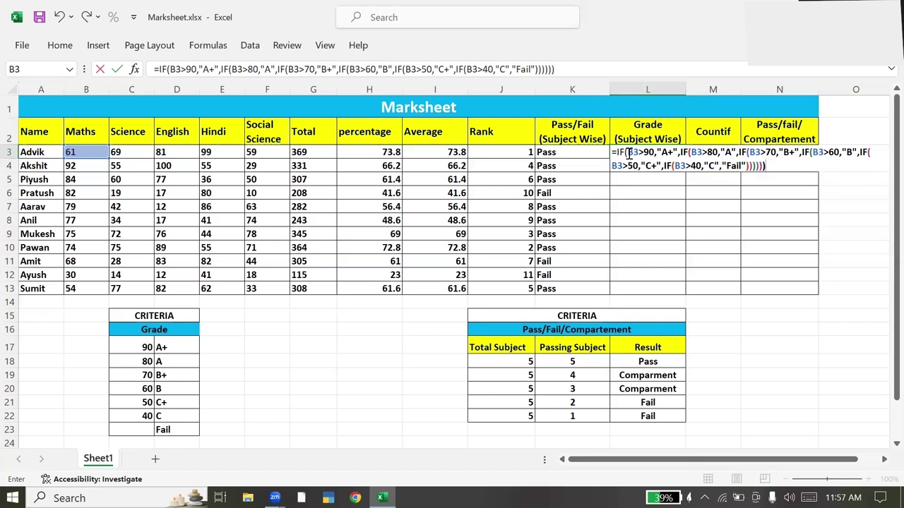
{"action": "key", "text": "Return"}
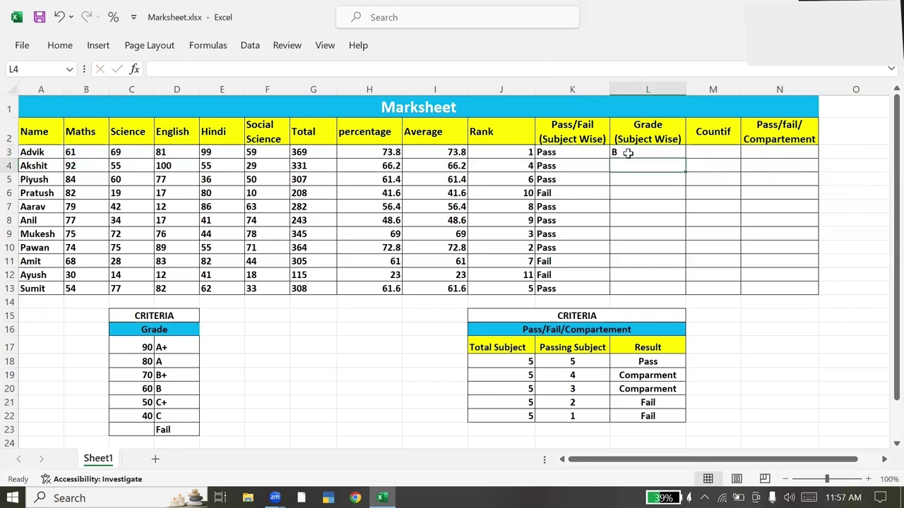
{"action": "left_click", "coordinate": [662, 151]}
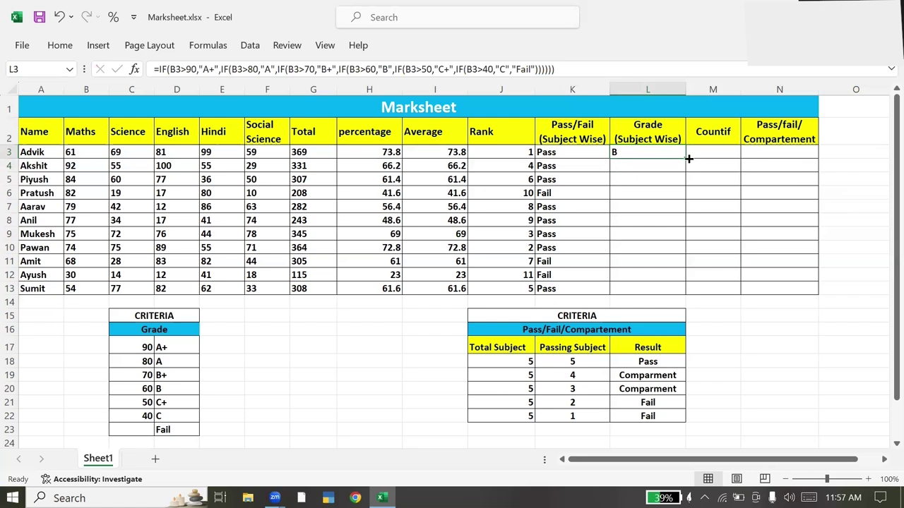
{"action": "double_click", "coordinate": [685, 157]}
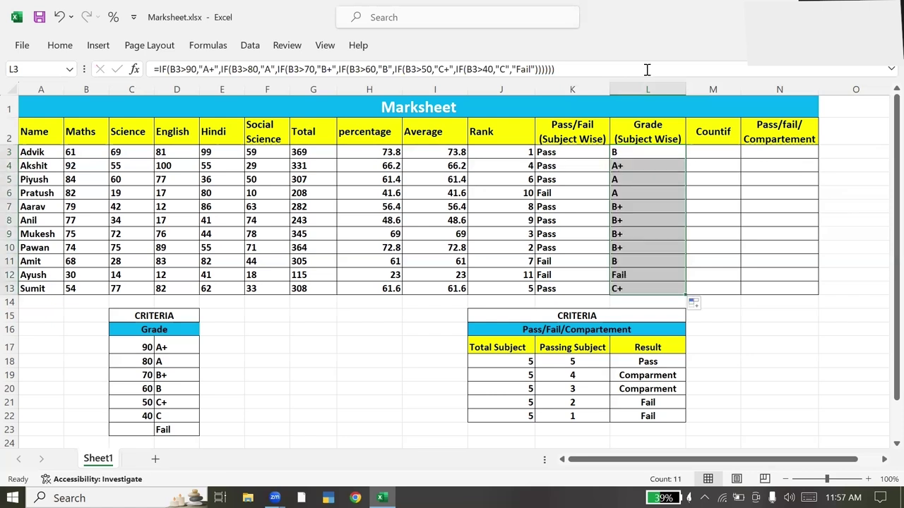
{"action": "left_click", "coordinate": [737, 181]}
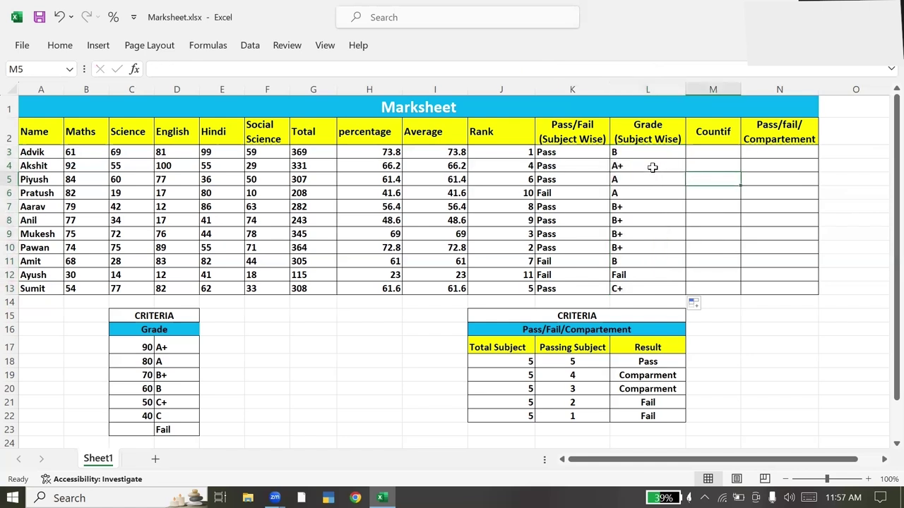
{"action": "left_click", "coordinate": [636, 153]}
{"action": "left_click", "coordinate": [773, 153]}
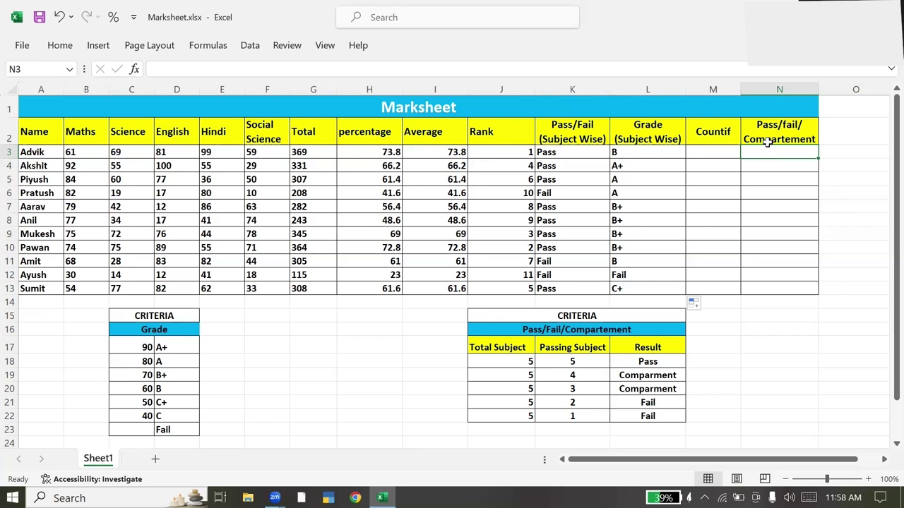
{"action": "left_click", "coordinate": [719, 152]}
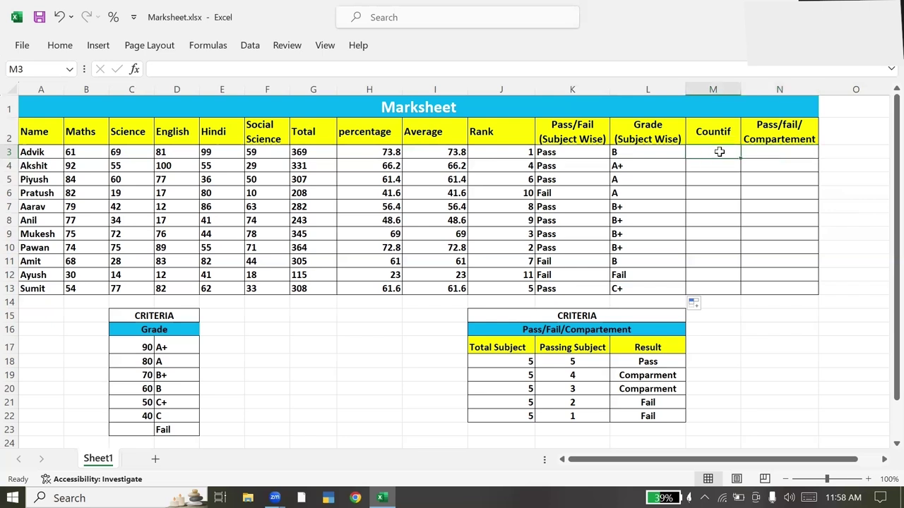
{"action": "left_click", "coordinate": [721, 193]}
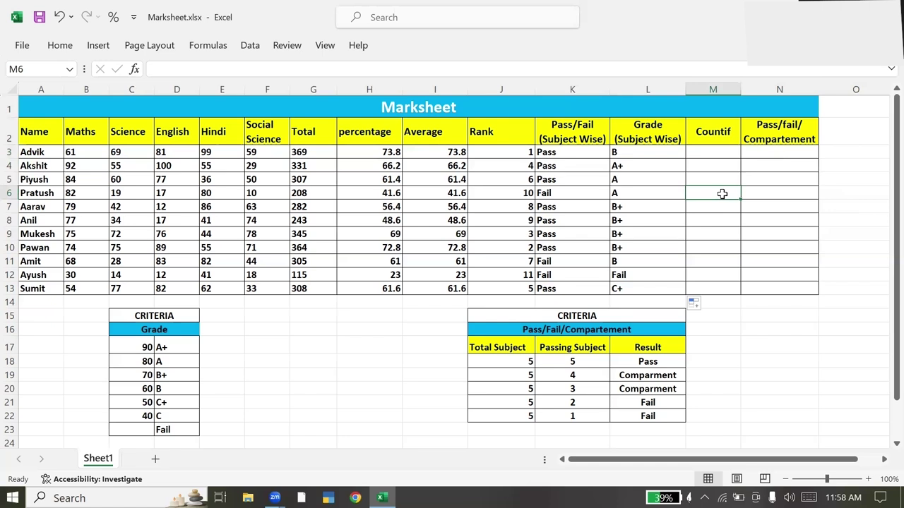
{"action": "left_click", "coordinate": [764, 149]}
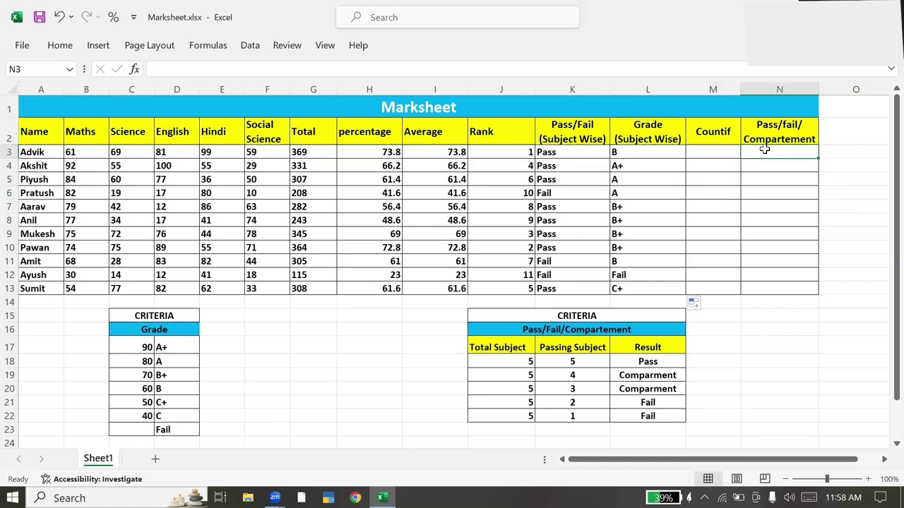
{"action": "left_click", "coordinate": [773, 165]}
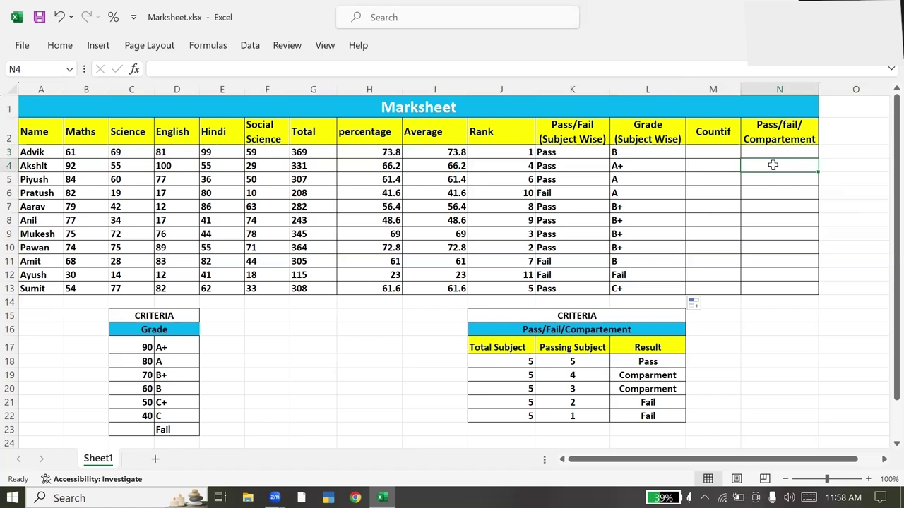
{"action": "left_click", "coordinate": [729, 155]}
{"action": "left_click", "coordinate": [762, 156]}
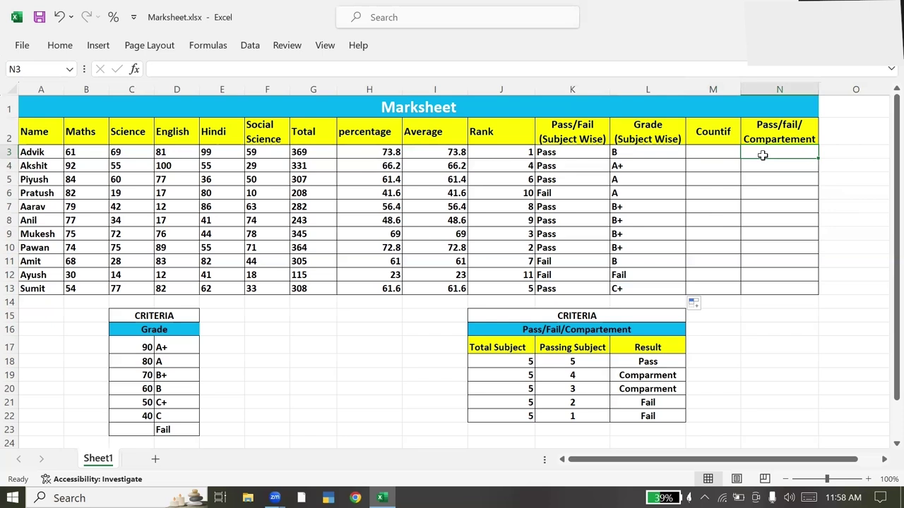
{"action": "left_click", "coordinate": [569, 375]}
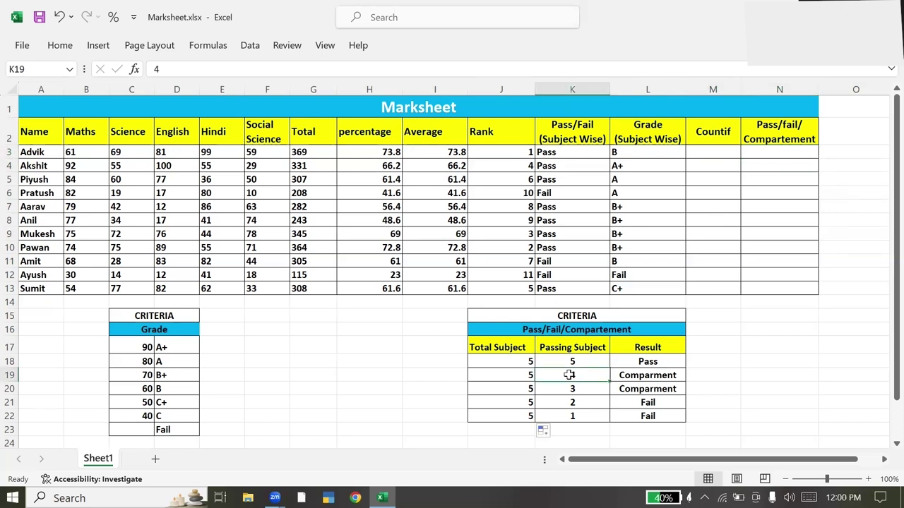
{"action": "left_click_drag", "start_coordinate": [559, 314], "coordinate": [571, 412]}
{"action": "left_click", "coordinate": [574, 377]}
{"action": "mouse_move", "coordinate": [515, 361]}
{"action": "left_mouse_down"}
{"action": "mouse_move", "coordinate": [520, 415]}
{"action": "mouse_move", "coordinate": [529, 408]}
{"action": "left_mouse_up"}
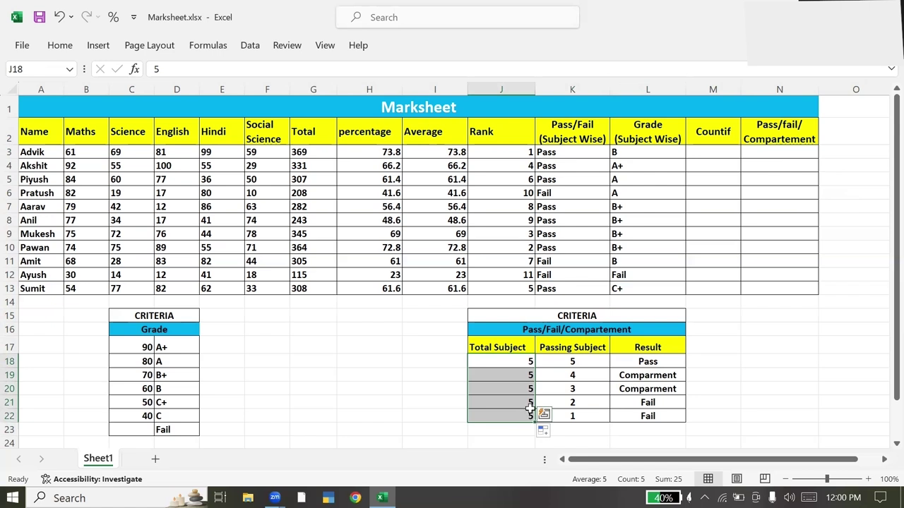
{"action": "left_click", "coordinate": [568, 361]}
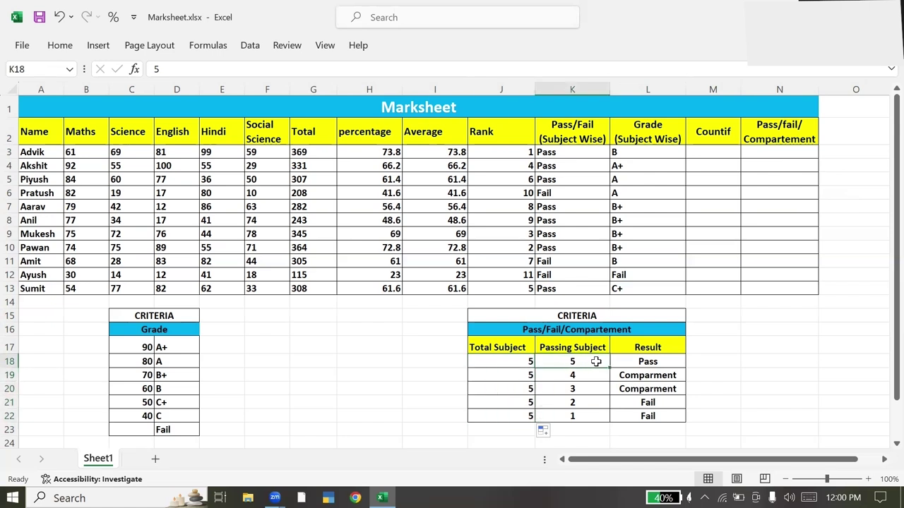
{"action": "left_click", "coordinate": [630, 363]}
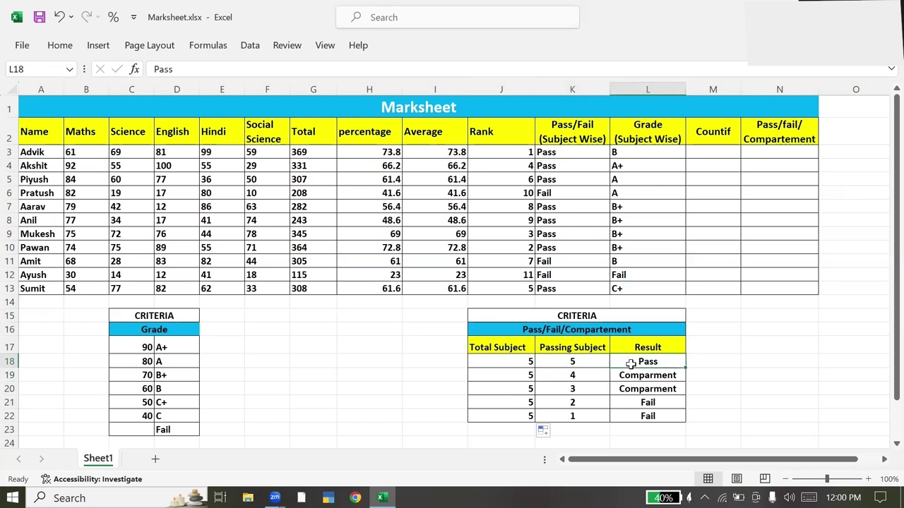
{"action": "left_click", "coordinate": [583, 377]}
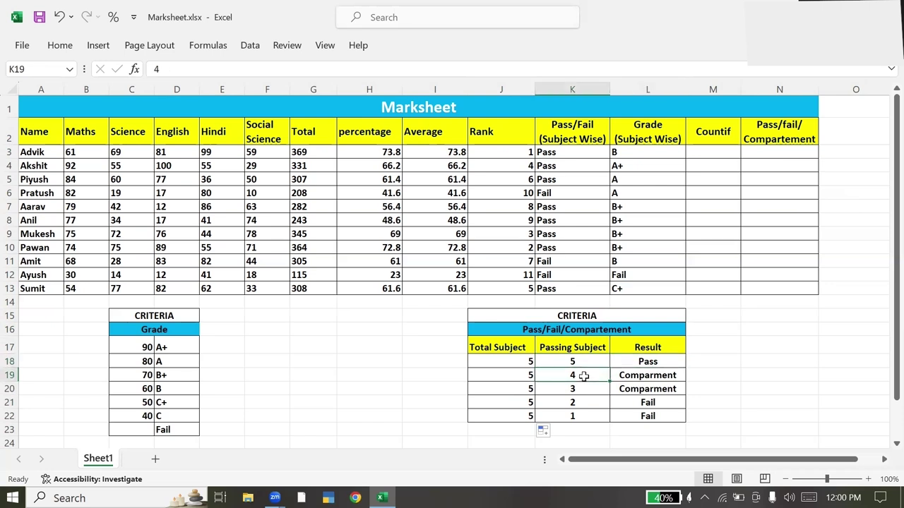
{"action": "left_click", "coordinate": [628, 376]}
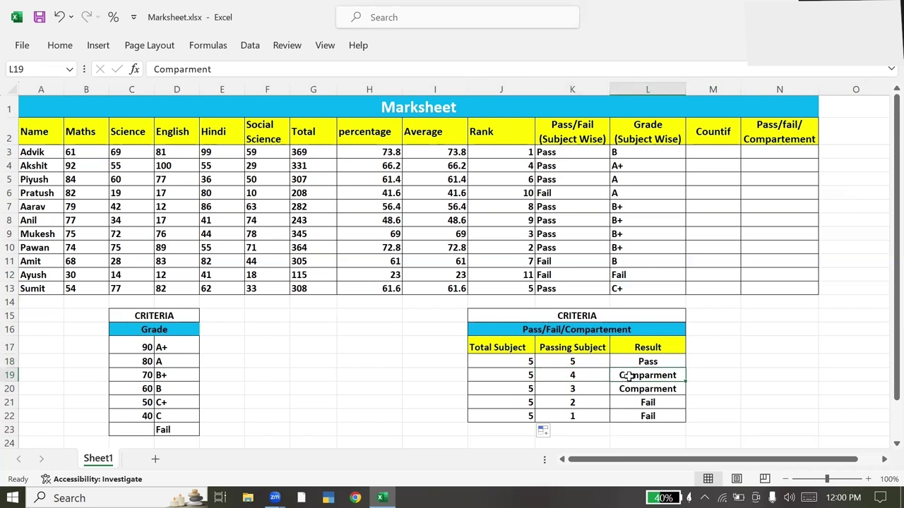
{"action": "left_click", "coordinate": [589, 389]}
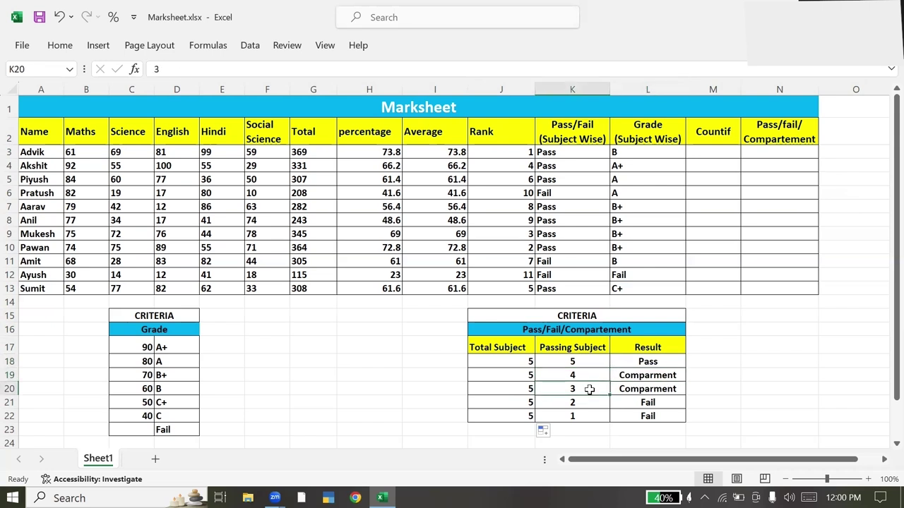
{"action": "left_click", "coordinate": [641, 390]}
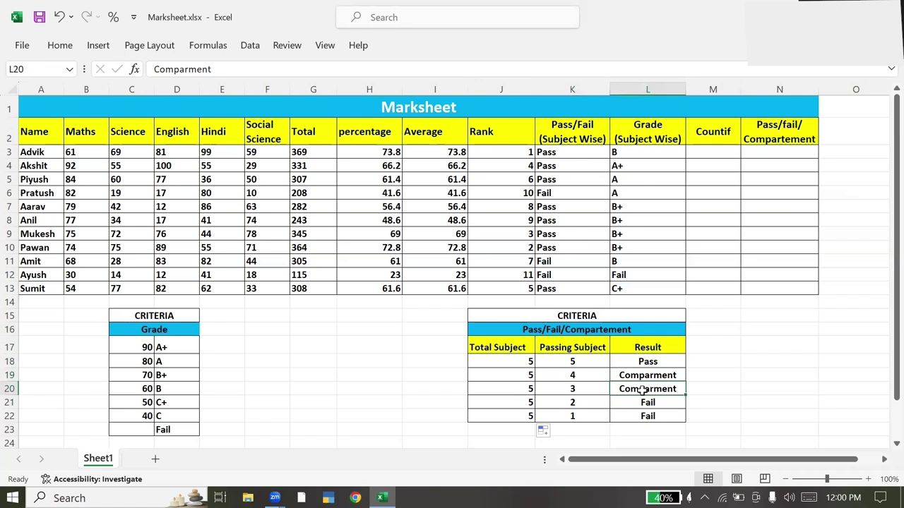
{"action": "left_click", "coordinate": [583, 402]}
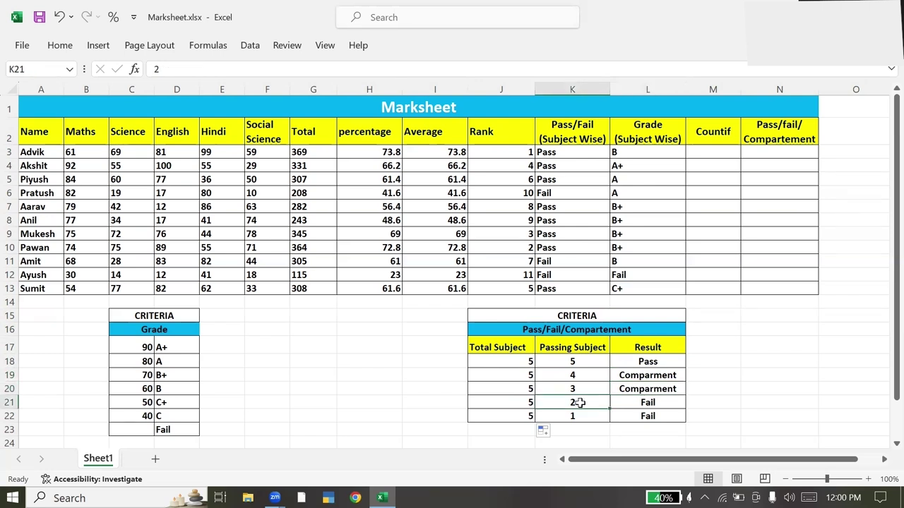
{"action": "left_click", "coordinate": [637, 403]}
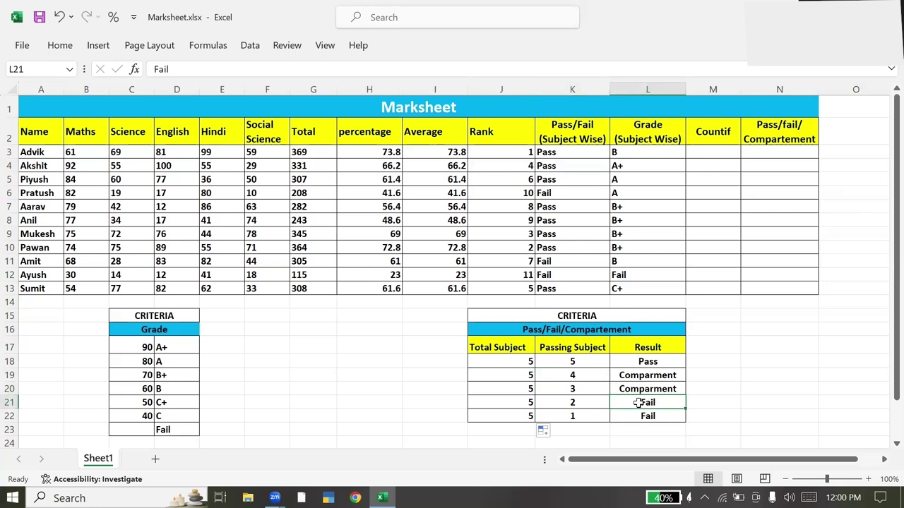
{"action": "left_click", "coordinate": [589, 416]}
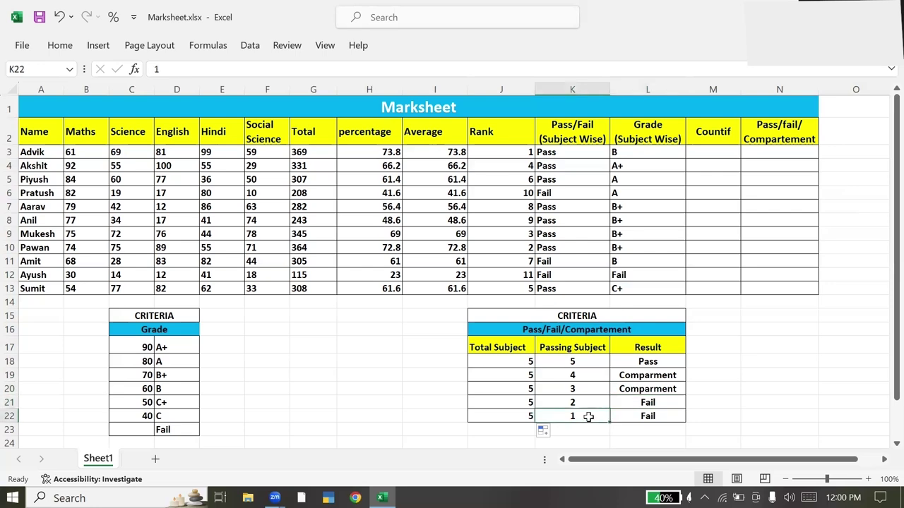
{"action": "left_click", "coordinate": [640, 417]}
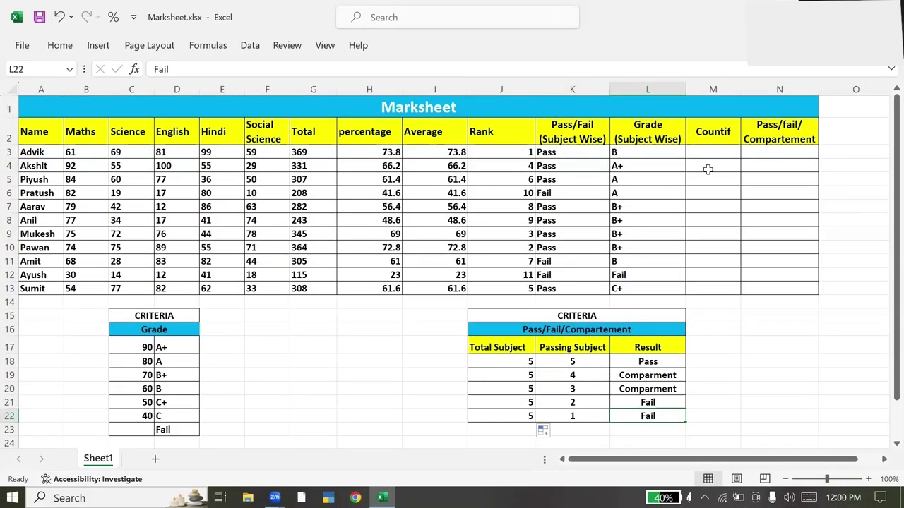
{"action": "left_click", "coordinate": [705, 137]}
{"action": "left_click", "coordinate": [706, 152]}
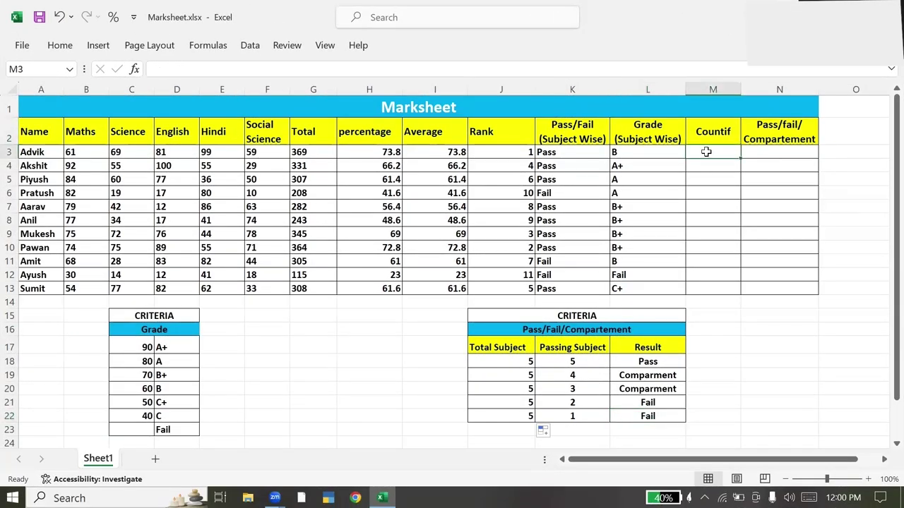
{"action": "type", "text": "=countif"}
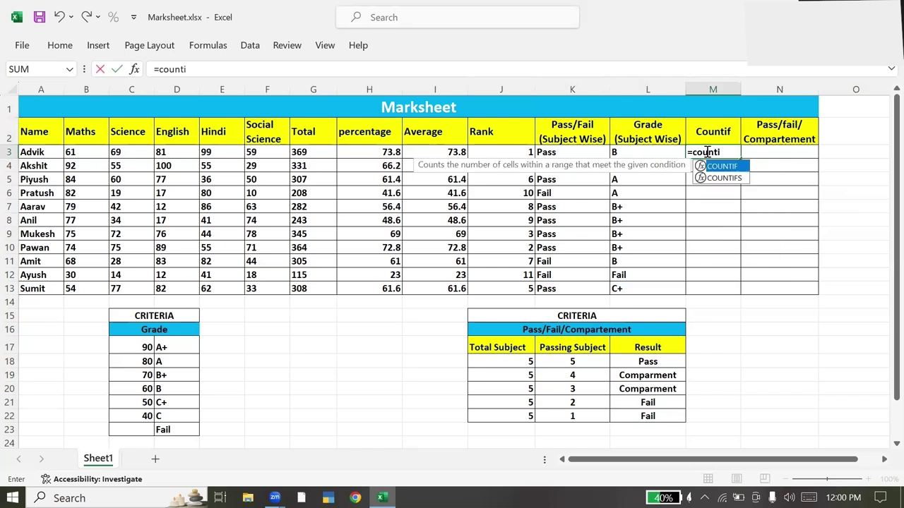
{"action": "key", "text": "Tab"}
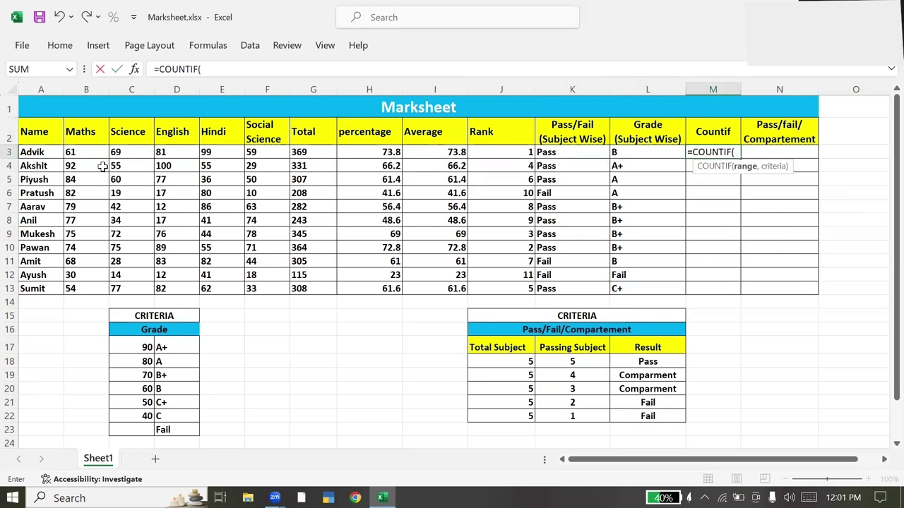
{"action": "left_click_drag", "start_coordinate": [88, 150], "coordinate": [113, 145]}
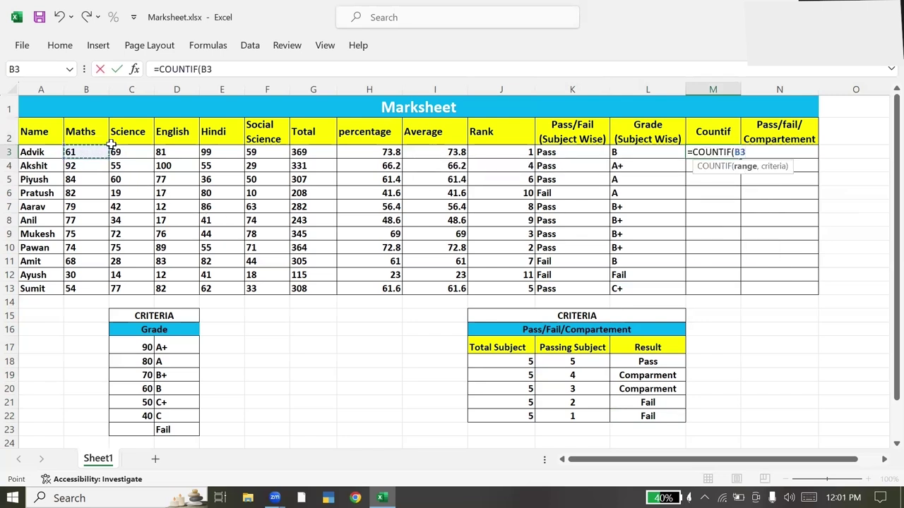
{"action": "key", "text": "shift+Right"}
{"action": "key", "text": "shift+Right"}
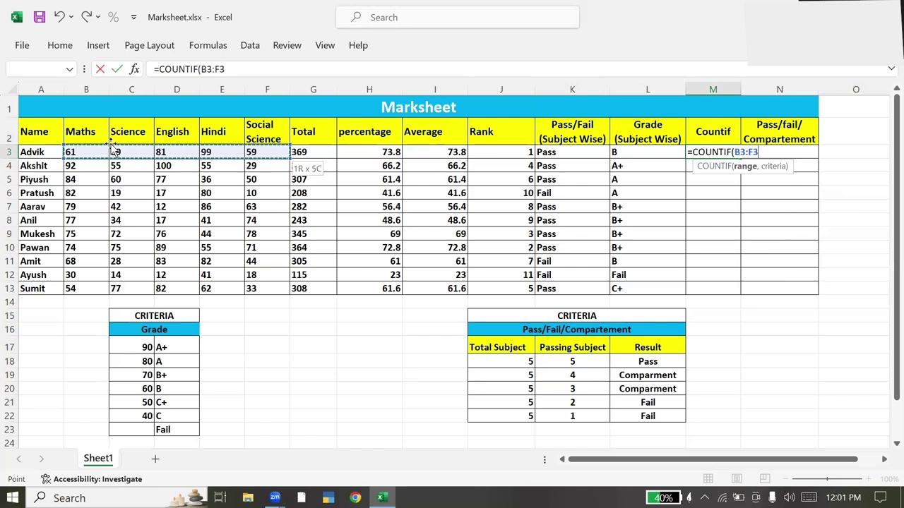
{"action": "type", "text": ","}
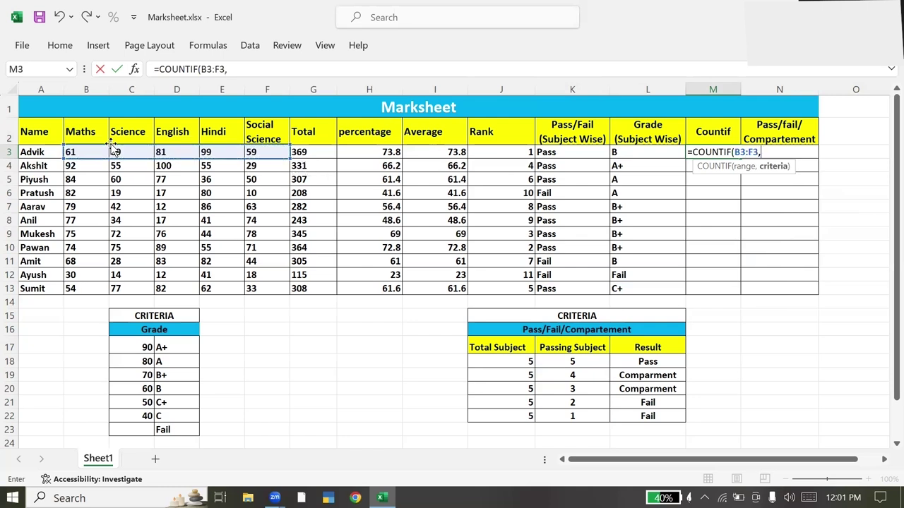
{"action": "type", "text": "\""}
{"action": "type", "text": ">"}
{"action": "type", "text": "="}
{"action": "type", "text": "33\")"}
{"action": "key", "text": "Return"}
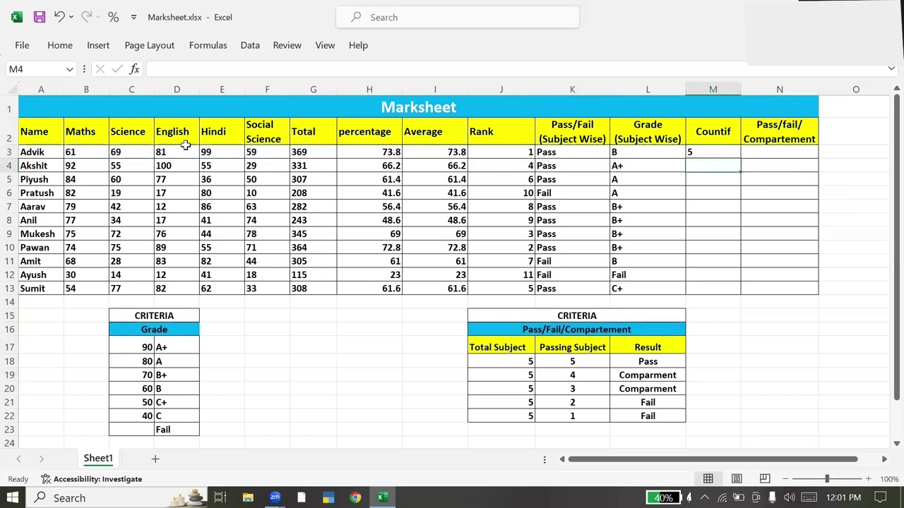
{"action": "left_click", "coordinate": [704, 151]}
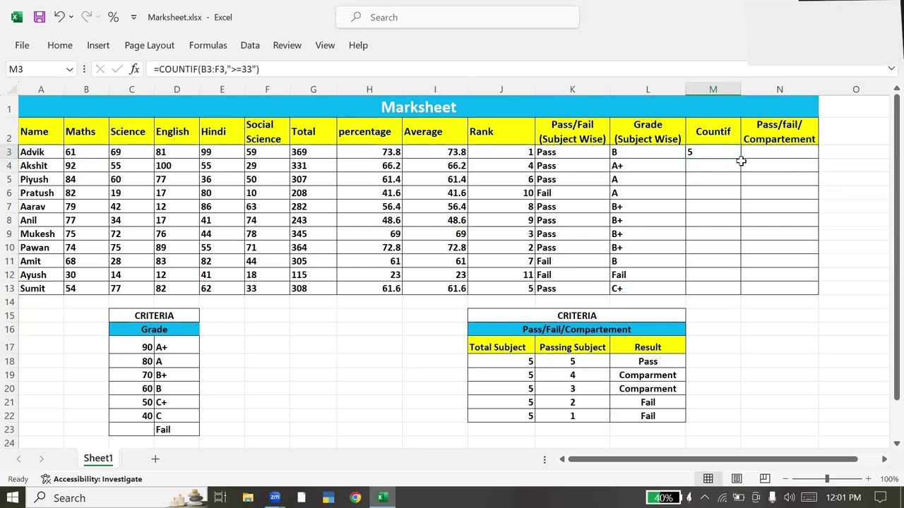
{"action": "double_click", "coordinate": [740, 159]}
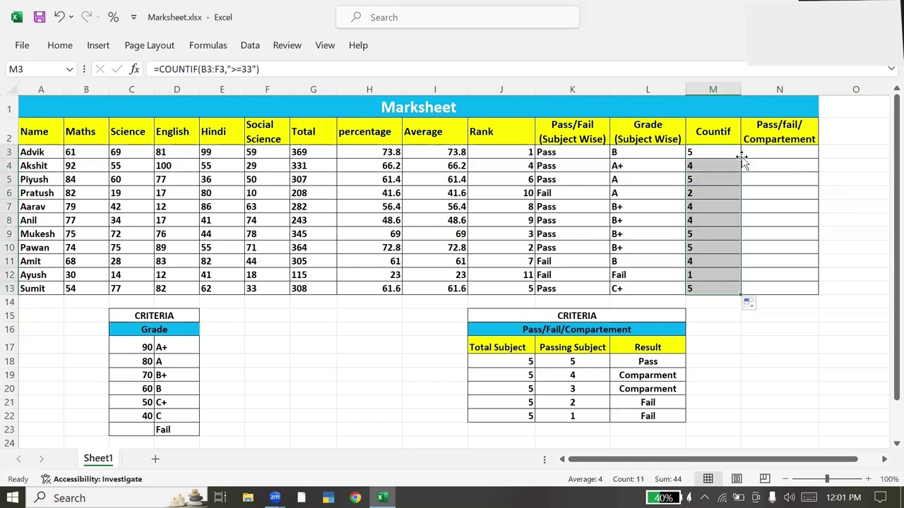
{"action": "left_click", "coordinate": [704, 152]}
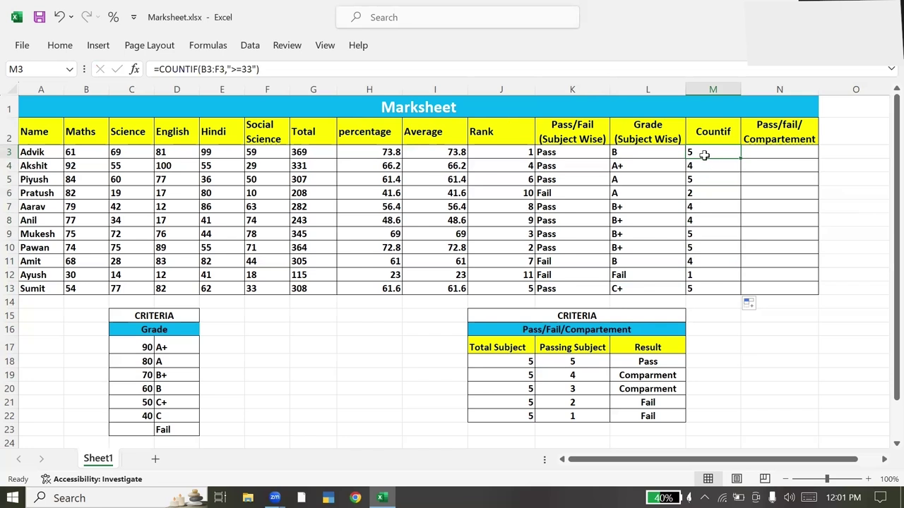
{"action": "left_click", "coordinate": [703, 169]}
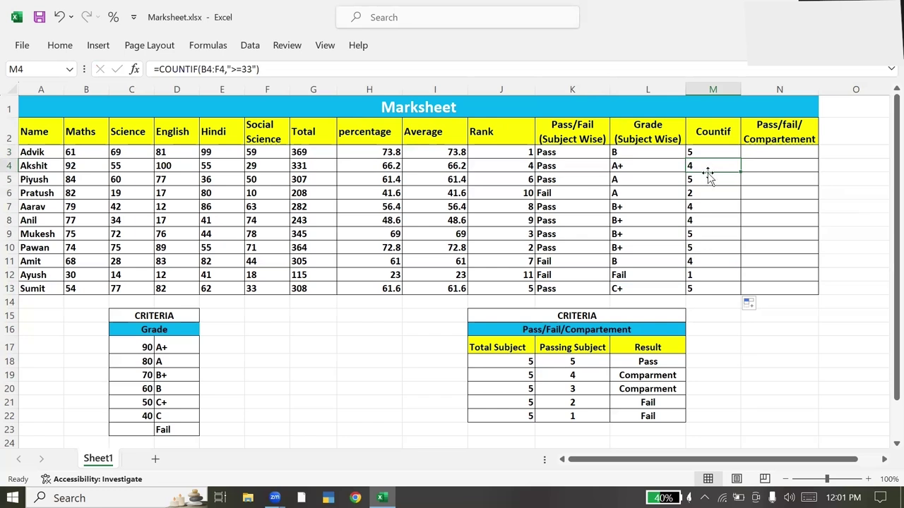
{"action": "left_click", "coordinate": [703, 182]}
{"action": "left_click", "coordinate": [703, 197]}
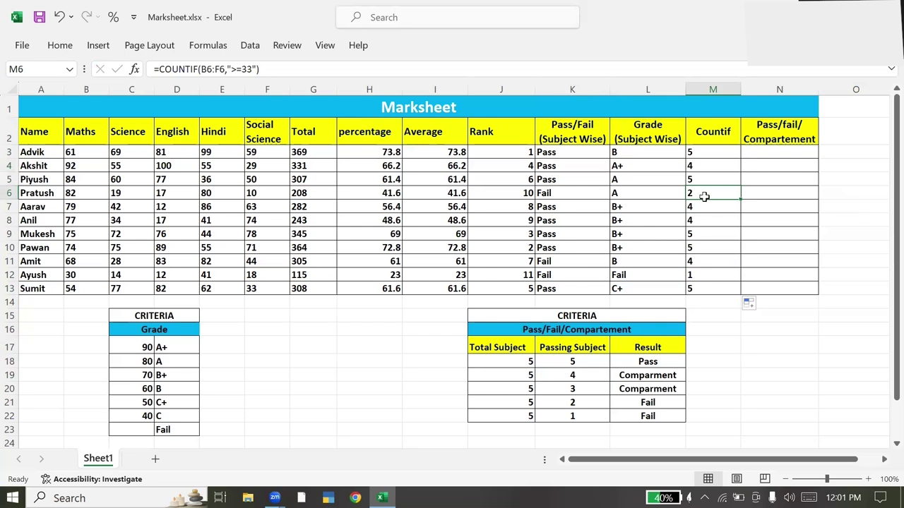
{"action": "left_click", "coordinate": [704, 259]}
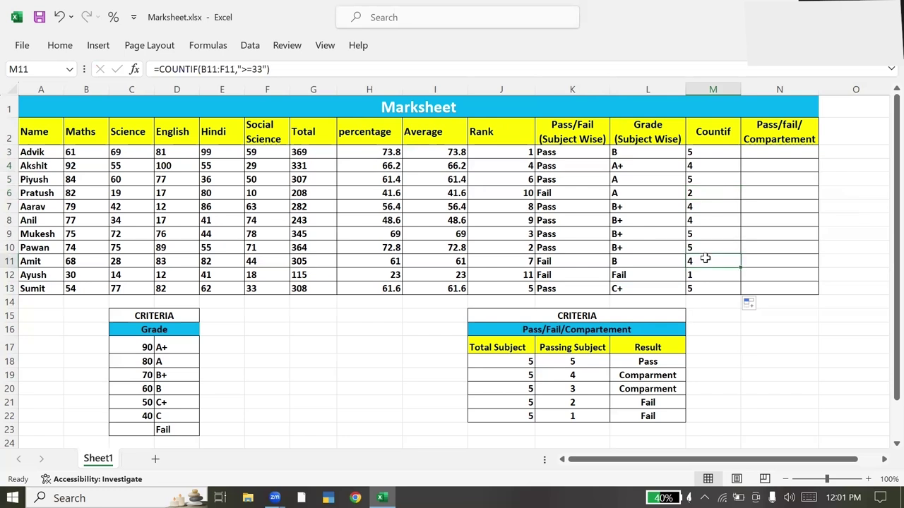
{"action": "left_click_drag", "start_coordinate": [702, 156], "coordinate": [707, 282]}
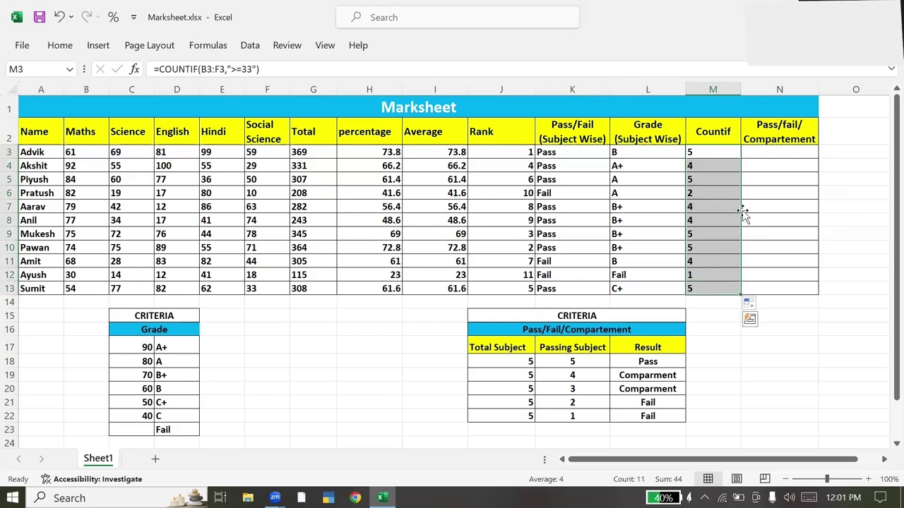
{"action": "left_click", "coordinate": [759, 152]}
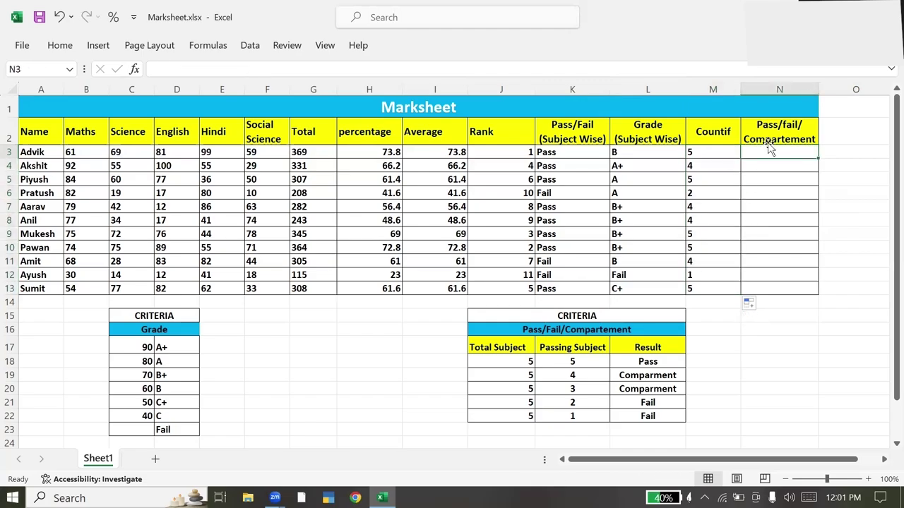
Enter =IF(M3=5,"Pass",IF(M3>=3,"Compartment","Fail")) in N3 so the first student shows Pass
{"action": "type", "text": "=IF("}
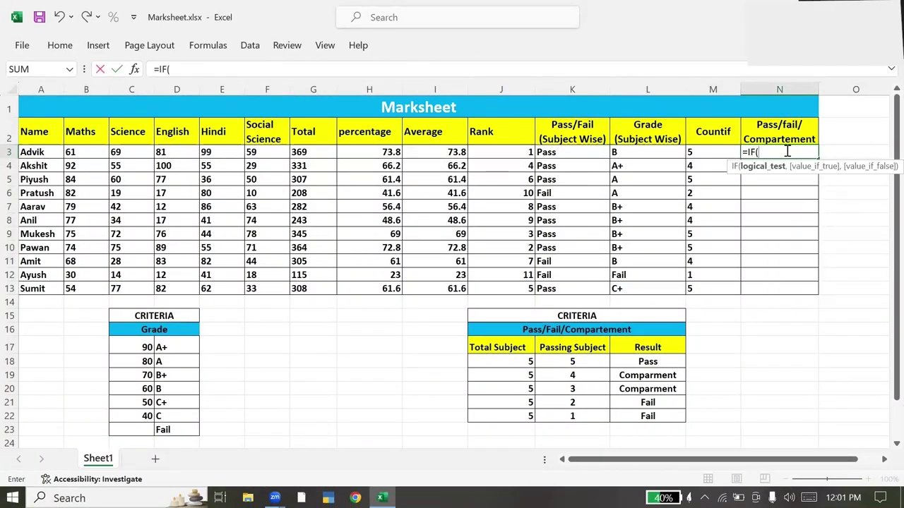
{"action": "left_click", "coordinate": [704, 153]}
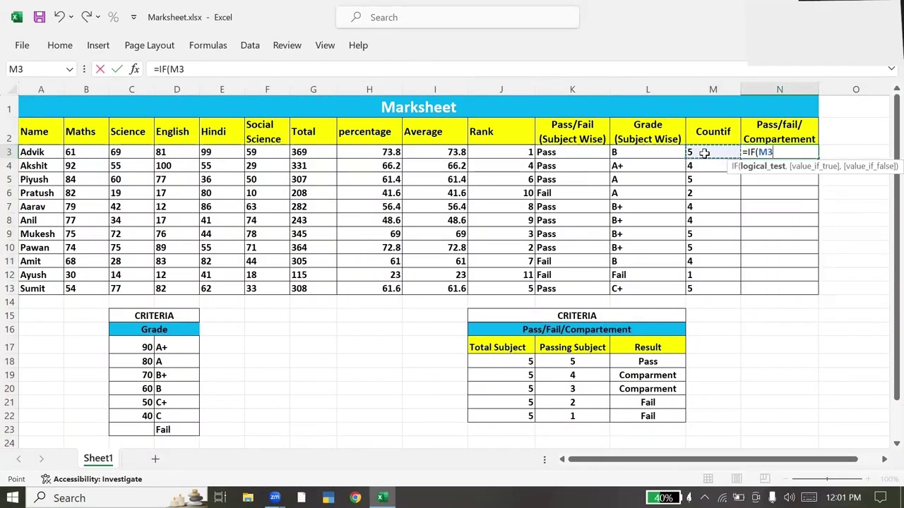
{"action": "type", "text": "="}
{"action": "type", "text": "5"}
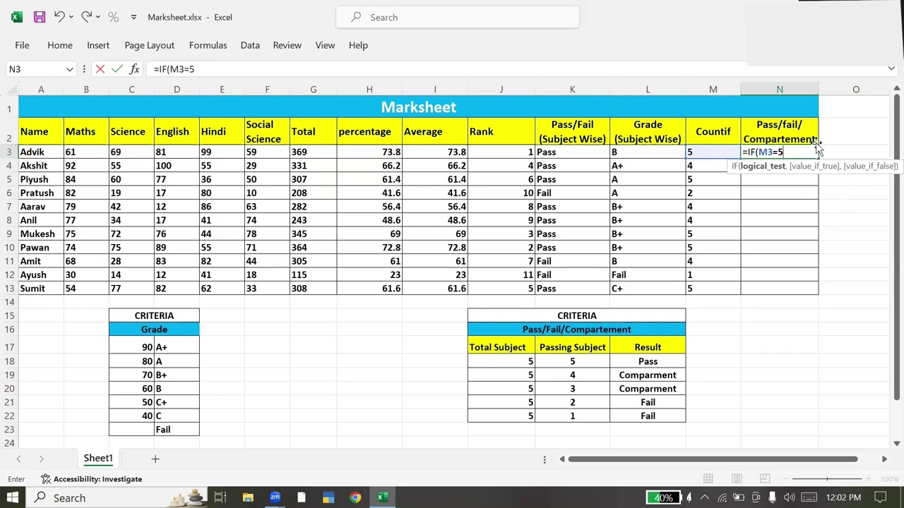
{"action": "type", "text": ",\""}
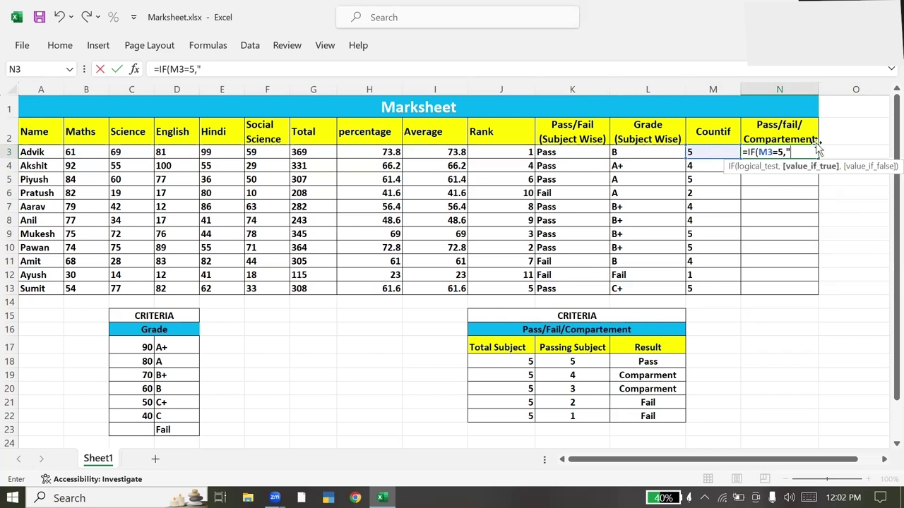
{"action": "type", "text": "Pass\""}
{"action": "type", "text": ","}
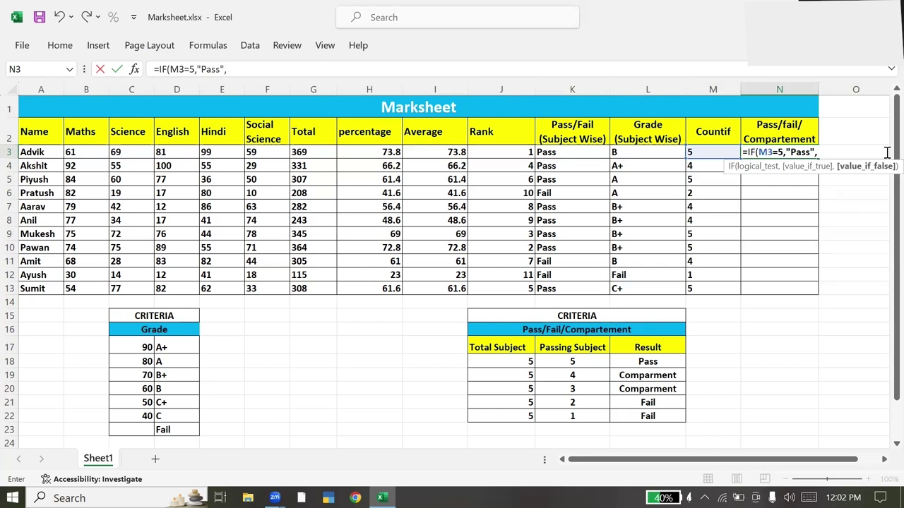
{"action": "type", "text": "IF("}
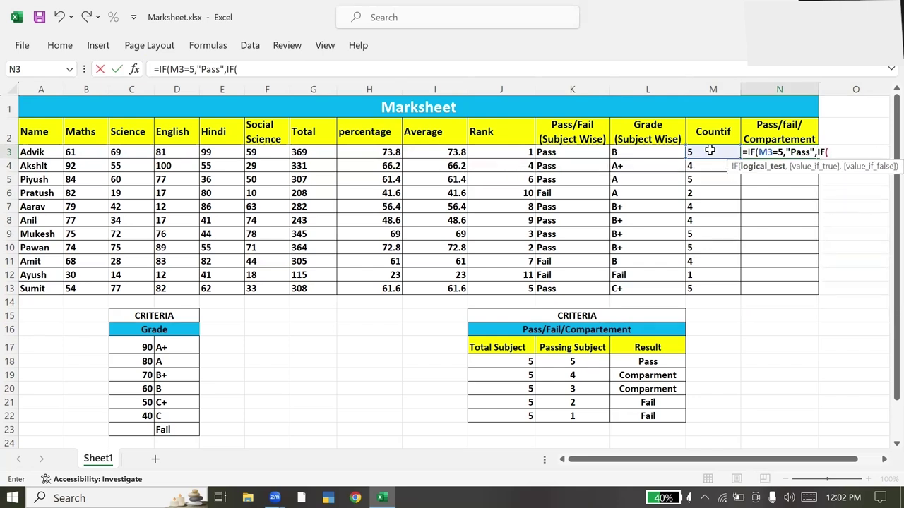
{"action": "left_click", "coordinate": [709, 151]}
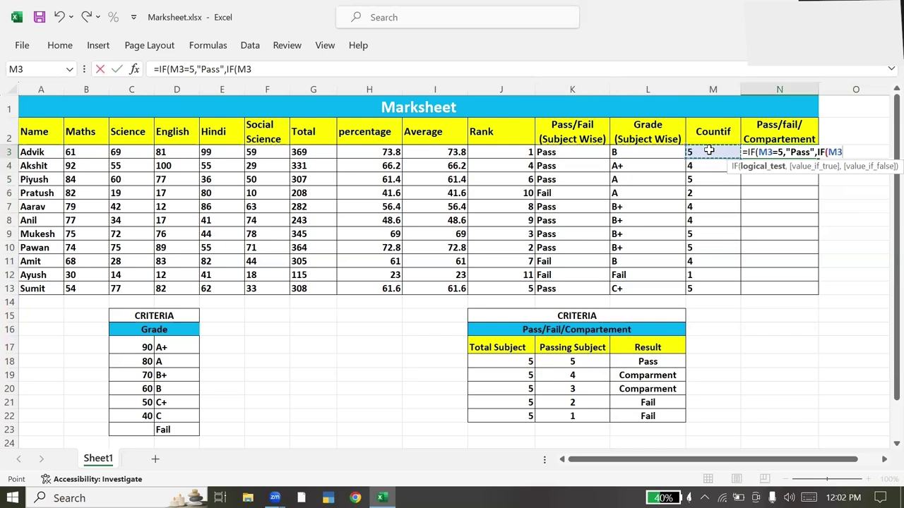
{"action": "type", "text": ">"}
{"action": "type", "text": "=3"}
{"action": "type", "text": ",\""}
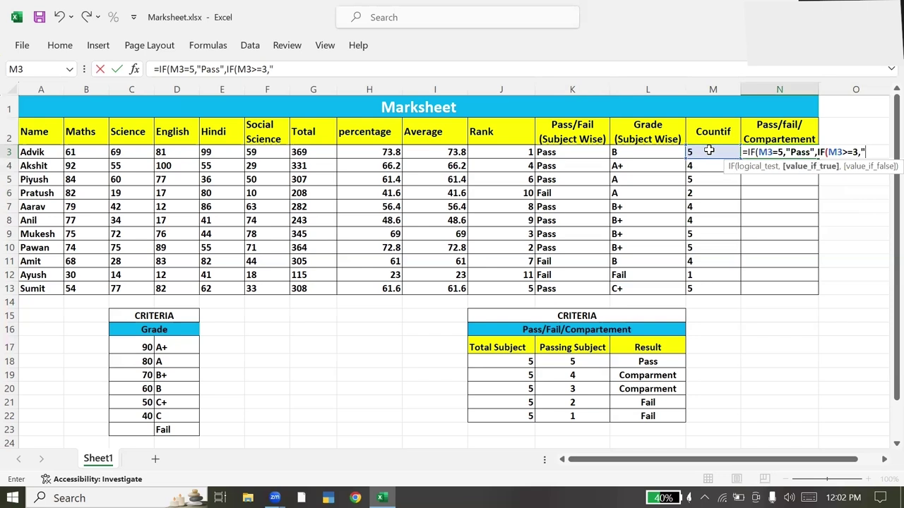
{"action": "type", "text": "Com"}
{"action": "type", "text": "partment\""}
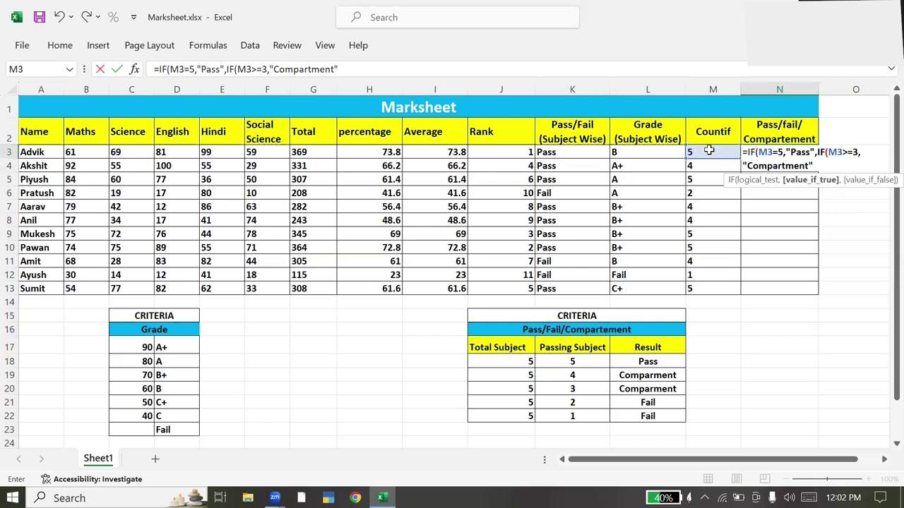
{"action": "type", "text": ",\"Fail"}
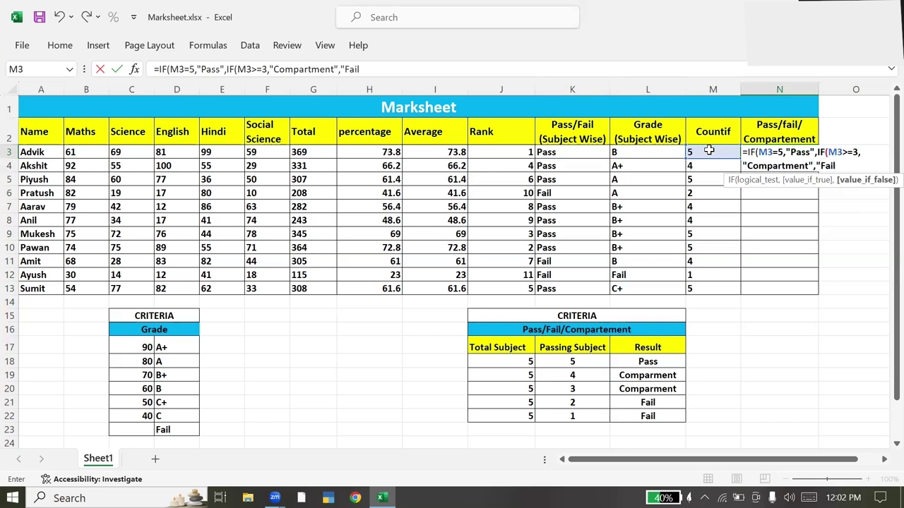
{"action": "type", "text": "\"))"}
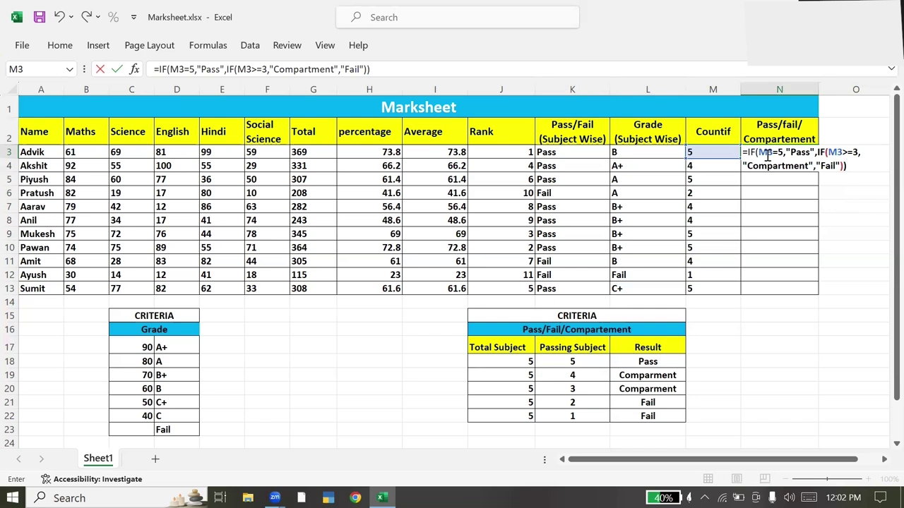
{"action": "key", "text": "ctrl+Return"}
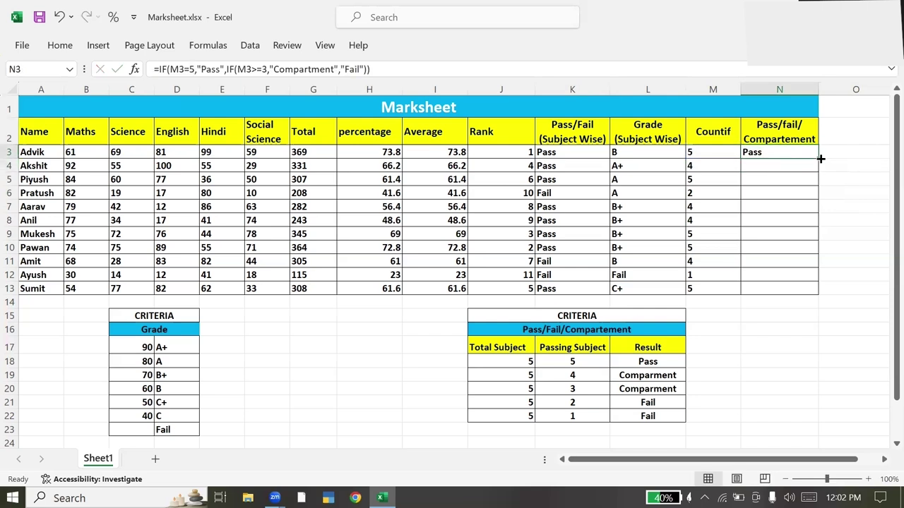
Fill N3's result formula down to N13 and check N3, N11, M3, M4 and N4
{"action": "double_click", "coordinate": [817, 159]}
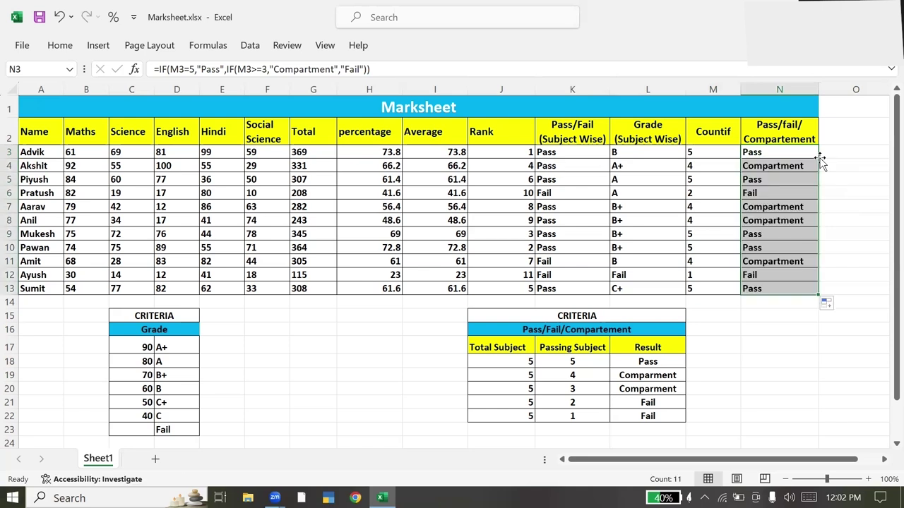
{"action": "left_click_drag", "start_coordinate": [785, 154], "coordinate": [785, 290]}
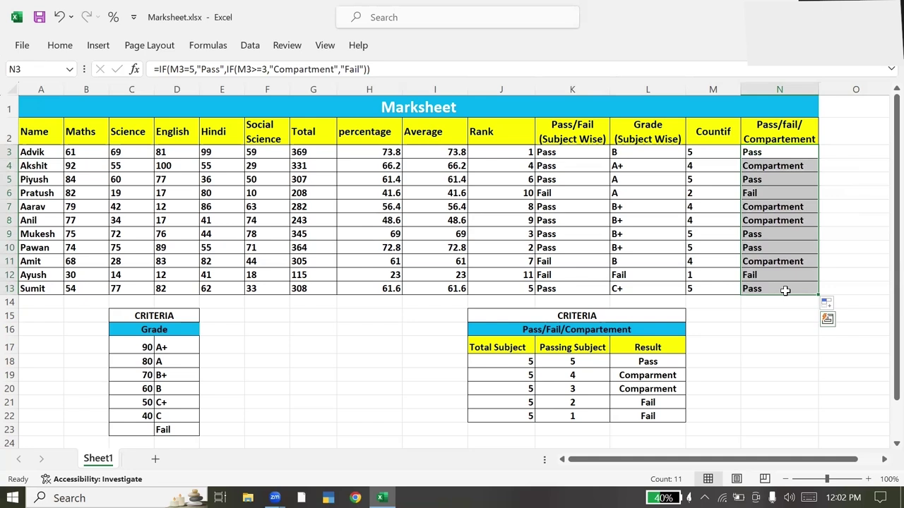
{"action": "left_click", "coordinate": [774, 258]}
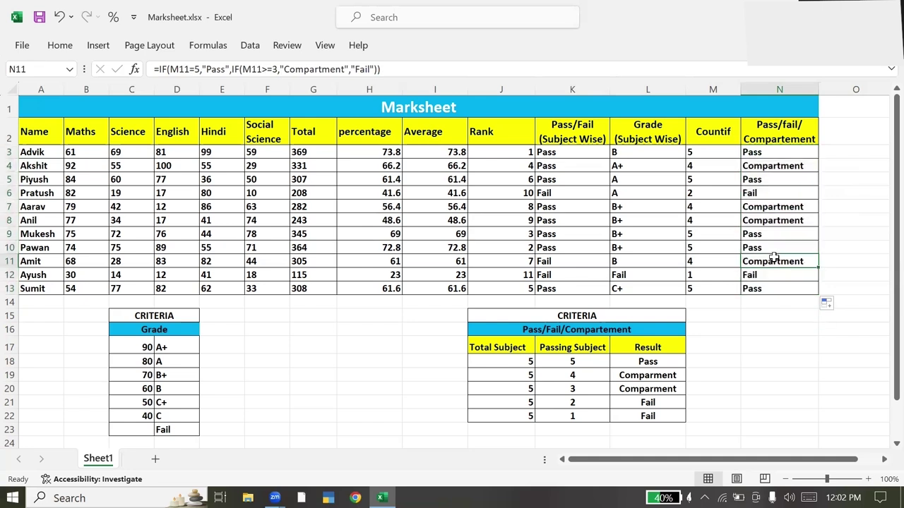
{"action": "left_click", "coordinate": [755, 155]}
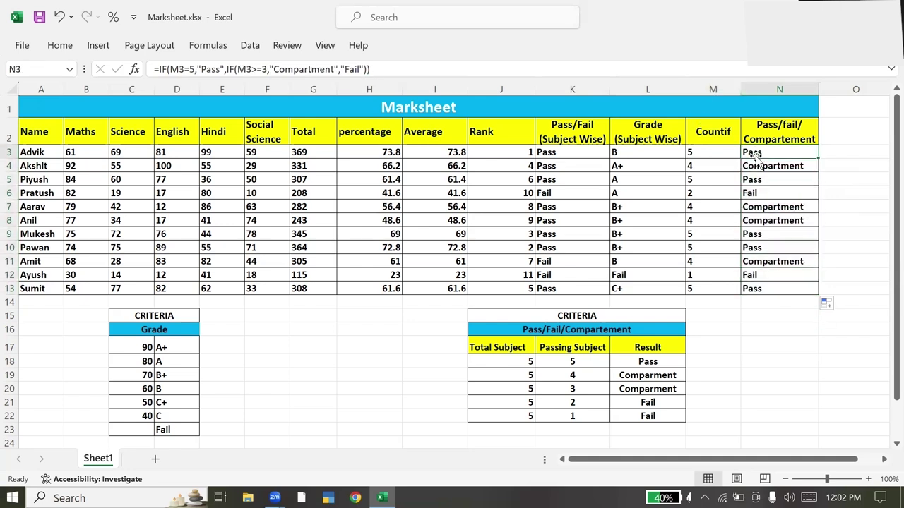
{"action": "left_click", "coordinate": [721, 154]}
{"action": "left_click", "coordinate": [723, 168]}
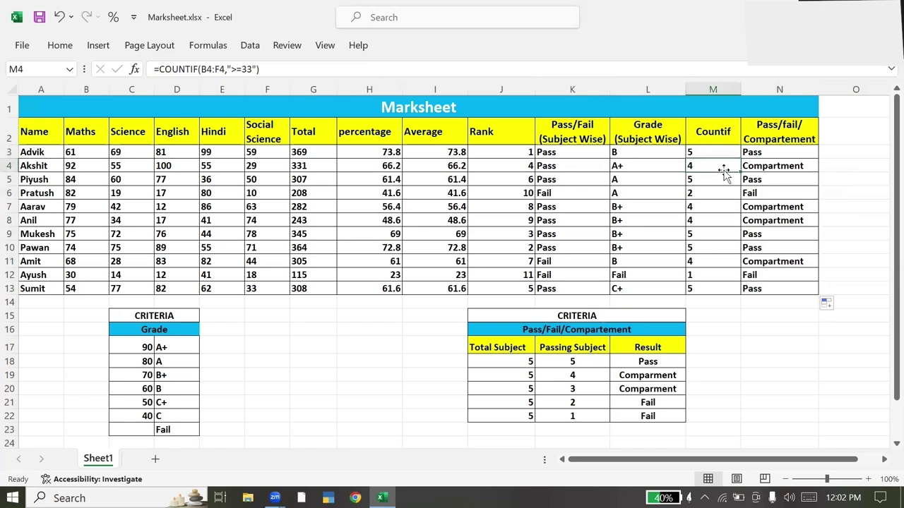
{"action": "left_click", "coordinate": [789, 166]}
Compare the Countif values in M5–M7 with the results in N5–N7
{"action": "left_click", "coordinate": [712, 180]}
{"action": "left_click", "coordinate": [747, 183]}
{"action": "left_click", "coordinate": [722, 192]}
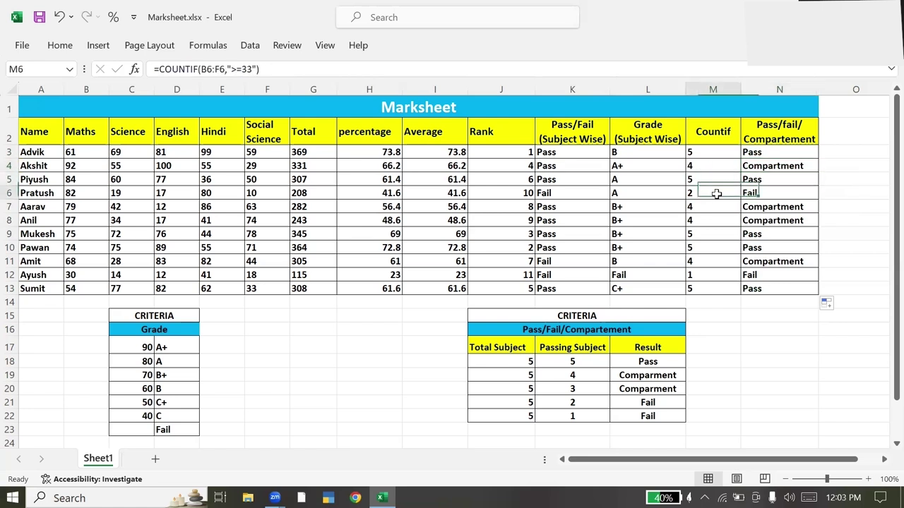
{"action": "left_click", "coordinate": [756, 197]}
{"action": "left_click", "coordinate": [722, 208]}
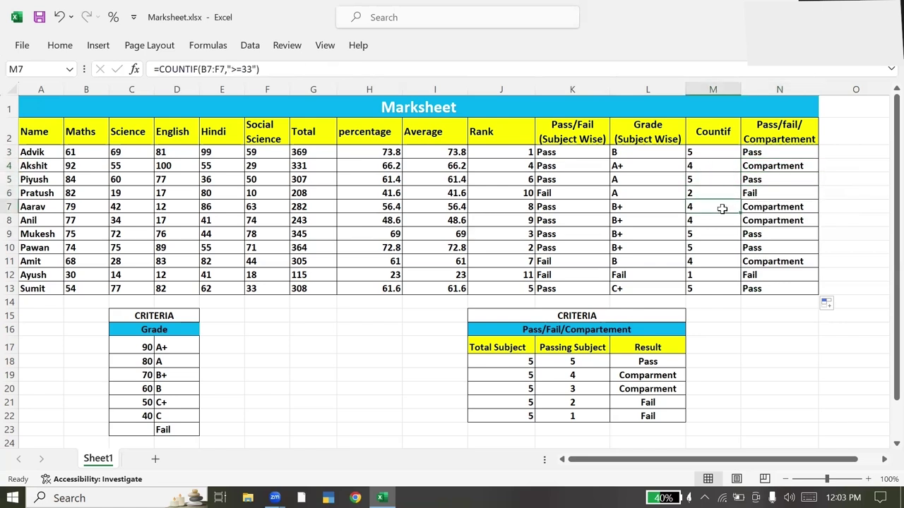
{"action": "left_click", "coordinate": [788, 212]}
Select N3:N13 and delete the filled-down results
{"action": "left_click", "coordinate": [785, 152]}
{"action": "left_click_drag", "start_coordinate": [784, 152], "coordinate": [773, 288]}
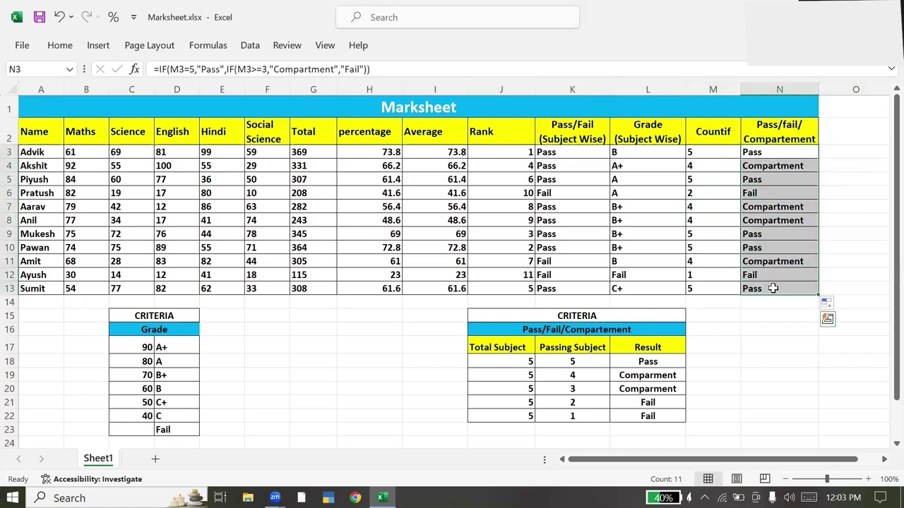
{"action": "key", "text": "Delete"}
In N3, begin =IF(COUNTIF(B3:F3,">=33")=5,"Pass",IF(COUNTIF( for the nested result formula
{"action": "left_click", "coordinate": [766, 153]}
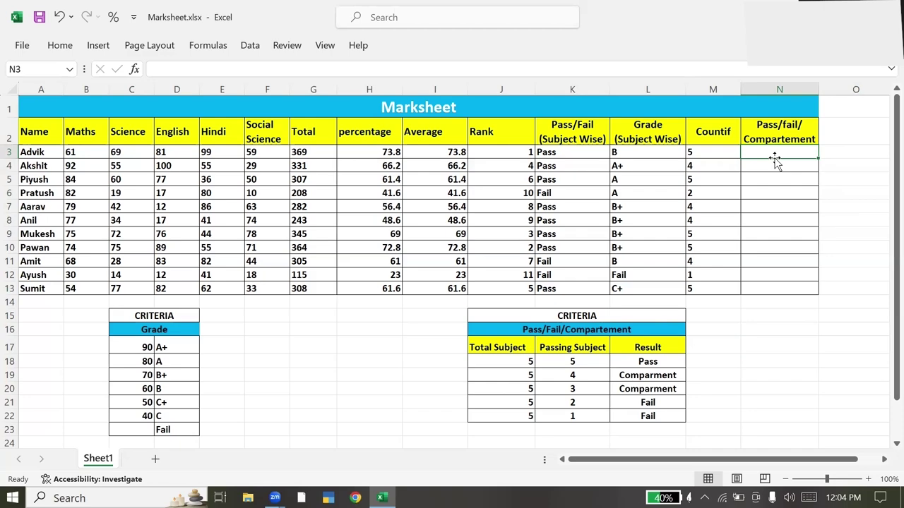
{"action": "type", "text": "=IF("}
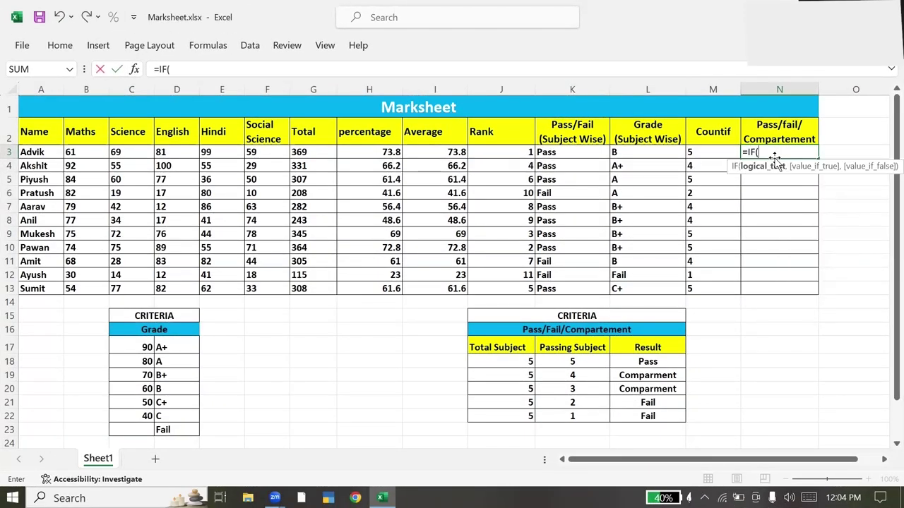
{"action": "type", "text": "countif"}
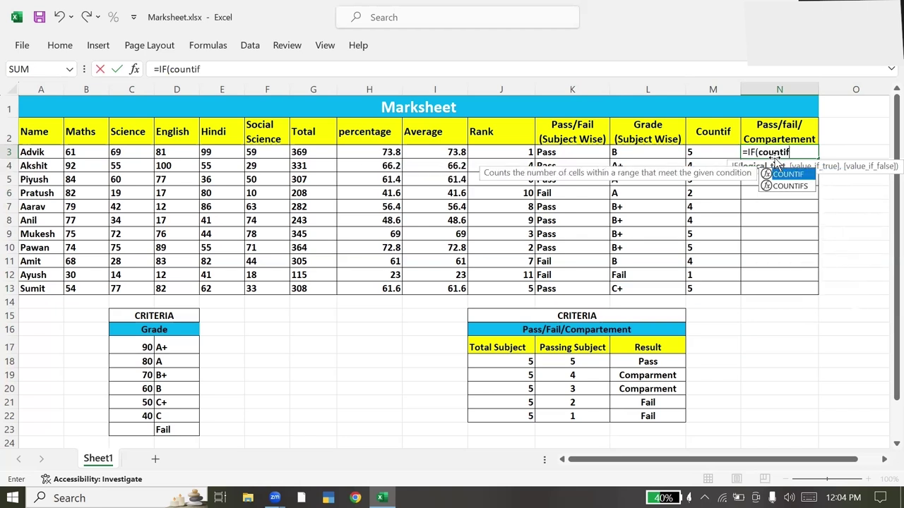
{"action": "key", "text": "Tab"}
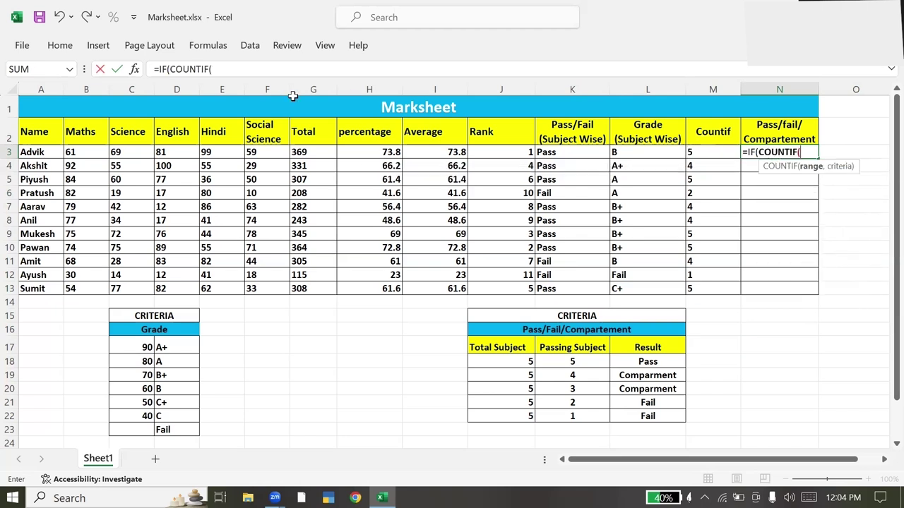
{"action": "left_click", "coordinate": [73, 153]}
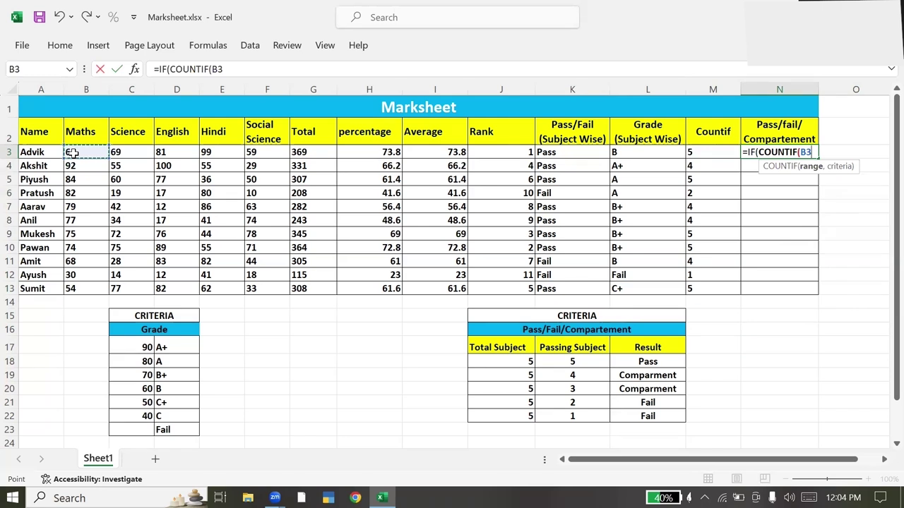
{"action": "key", "text": "shift+Right"}
{"action": "key", "text": "shift+Right"}
{"action": "key", "text": "shift+Right"}
{"action": "key", "text": "shift+Right"}
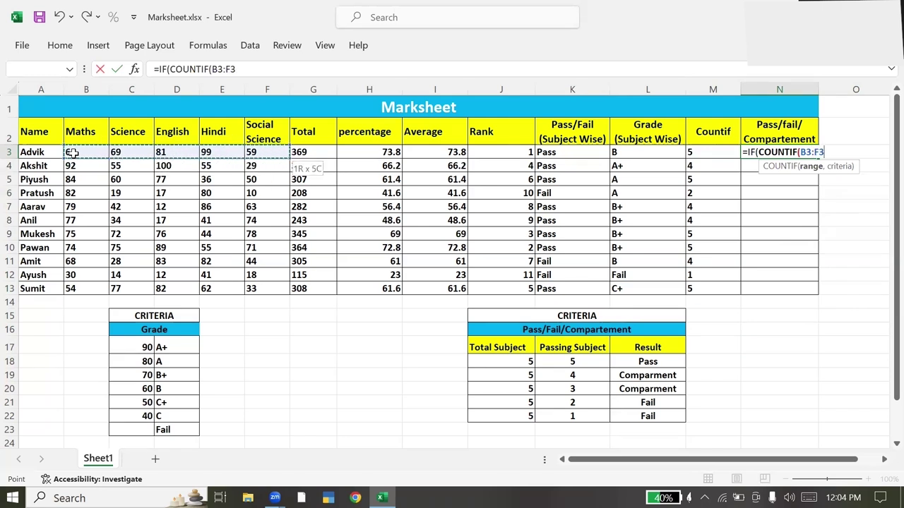
{"action": "type", "text": ",\">="}
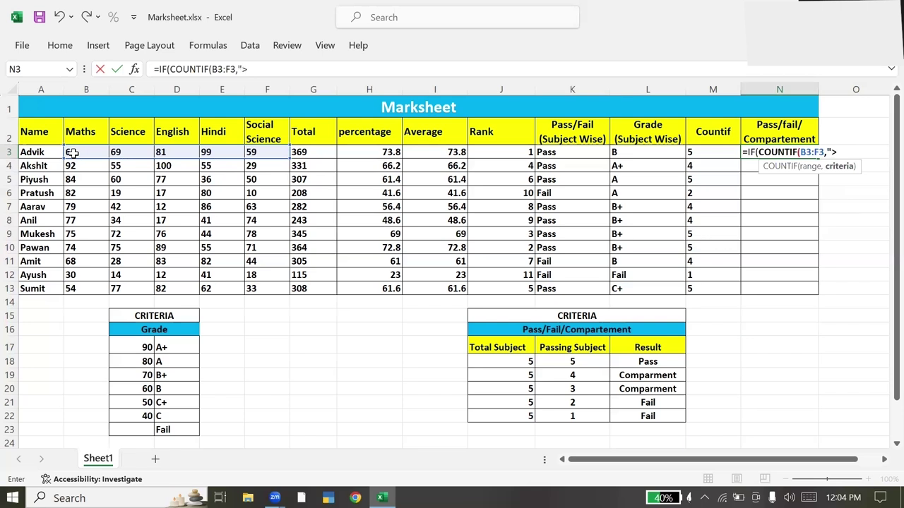
{"action": "type", "text": "33\""}
{"action": "type", "text": ")"}
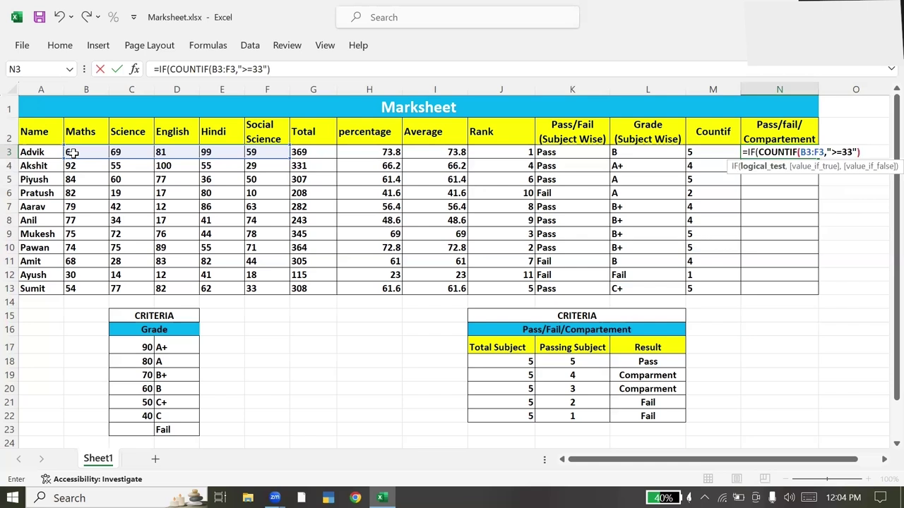
{"action": "type", "text": "=5"}
{"action": "type", "text": ","}
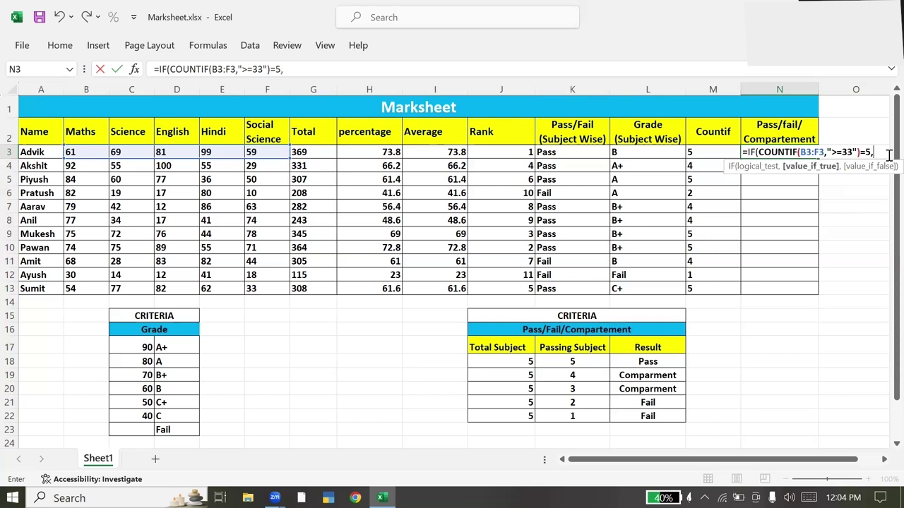
{"action": "type", "text": "\"Pass"}
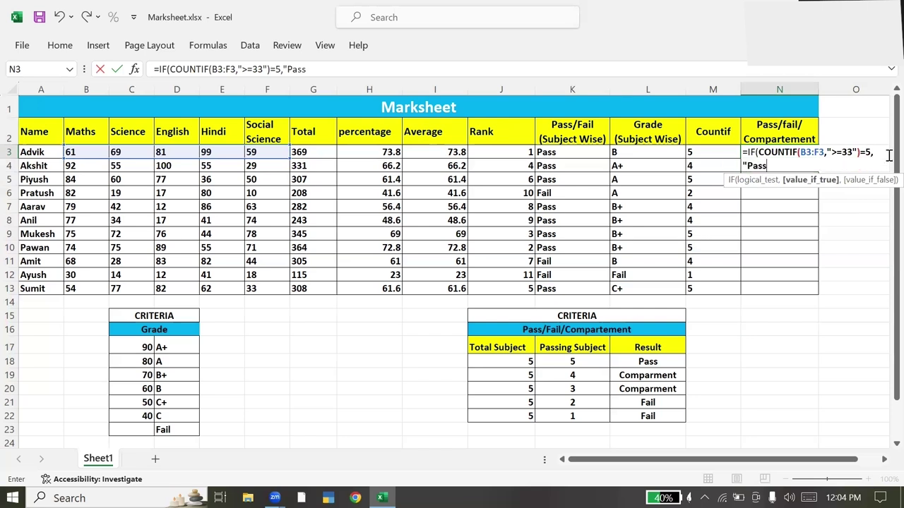
{"action": "type", "text": "\","}
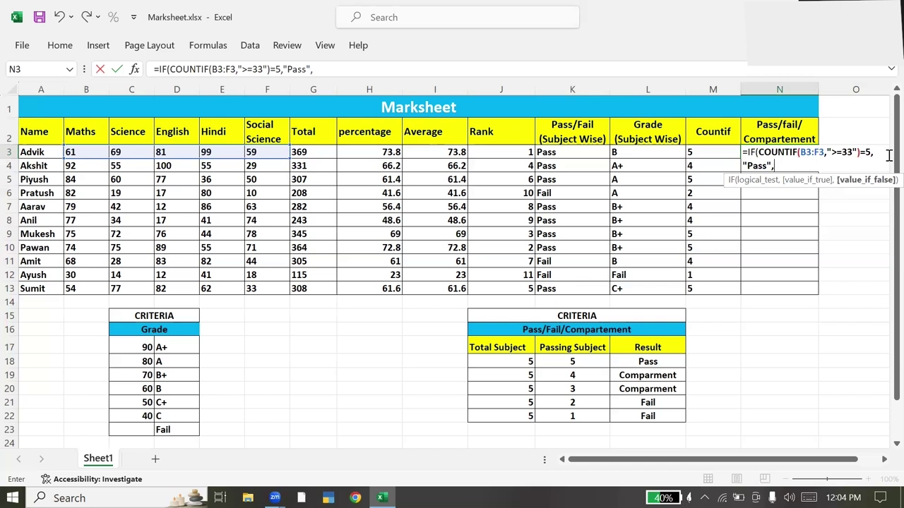
{"action": "type", "text": "IF("}
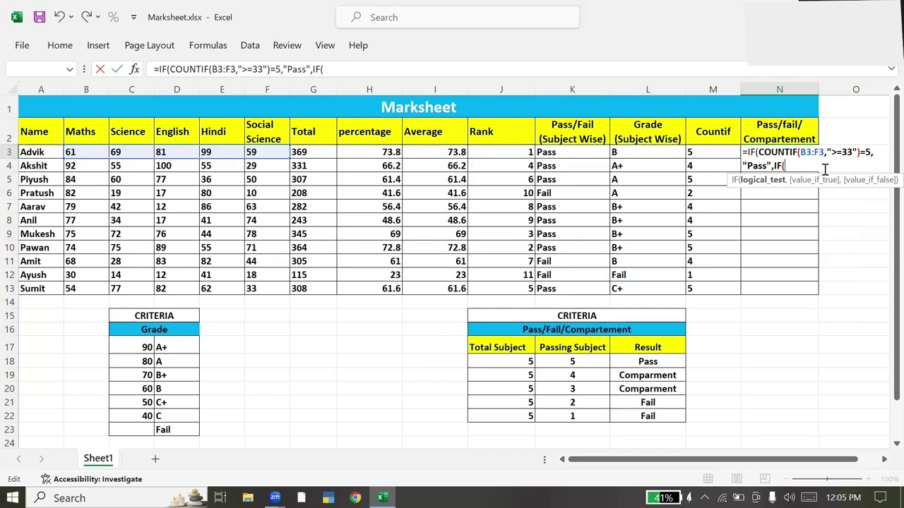
{"action": "type", "text": "countif"}
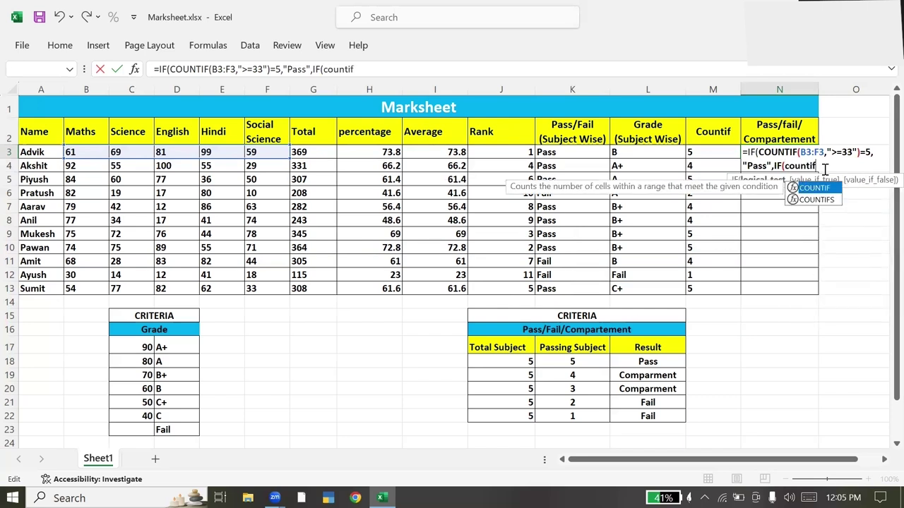
Complete the nested IF with COUNTIF(B3:F3,">=33")>=3 giving Compartment, otherwise Fail
{"action": "key", "text": "Tab"}
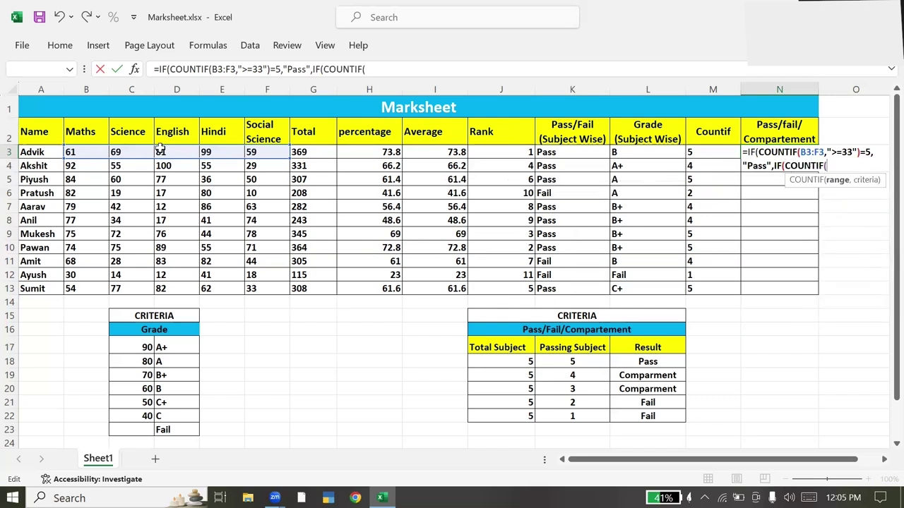
{"action": "left_click_drag", "start_coordinate": [88, 151], "coordinate": [240, 152]}
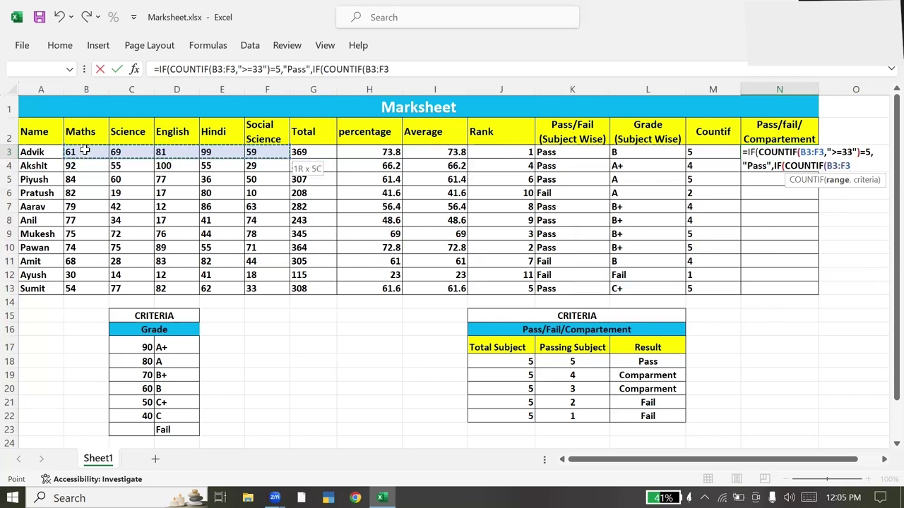
{"action": "type", "text": ","}
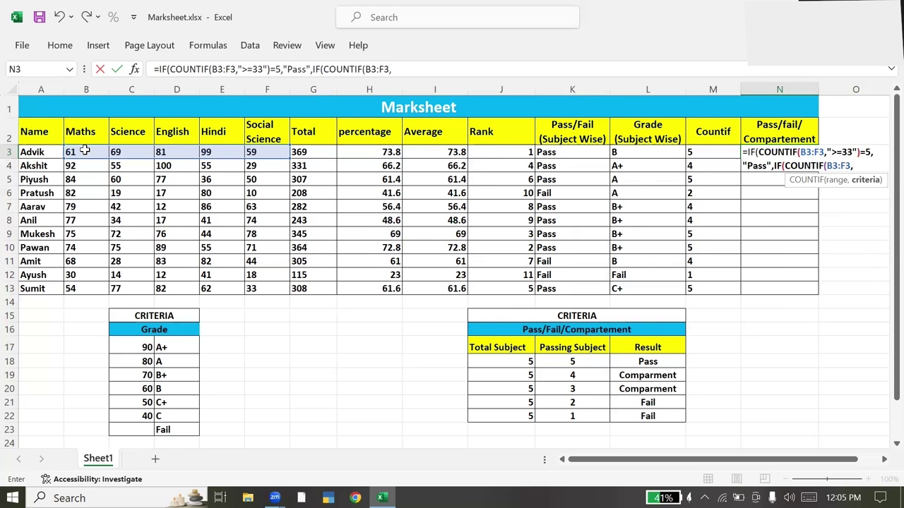
{"action": "type", "text": "\""}
{"action": "type", "text": ">=33"}
{"action": "type", "text": "\""}
{"action": "type", "text": ")"}
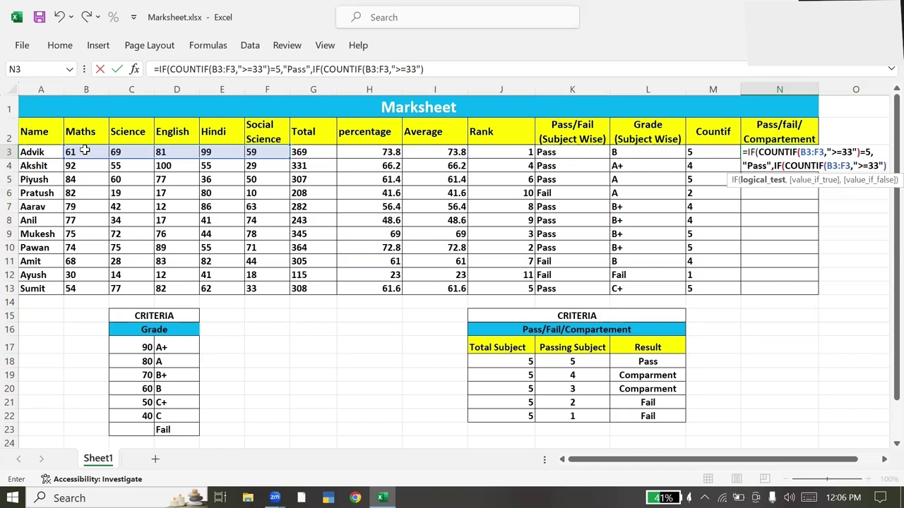
{"action": "type", "text": ">"}
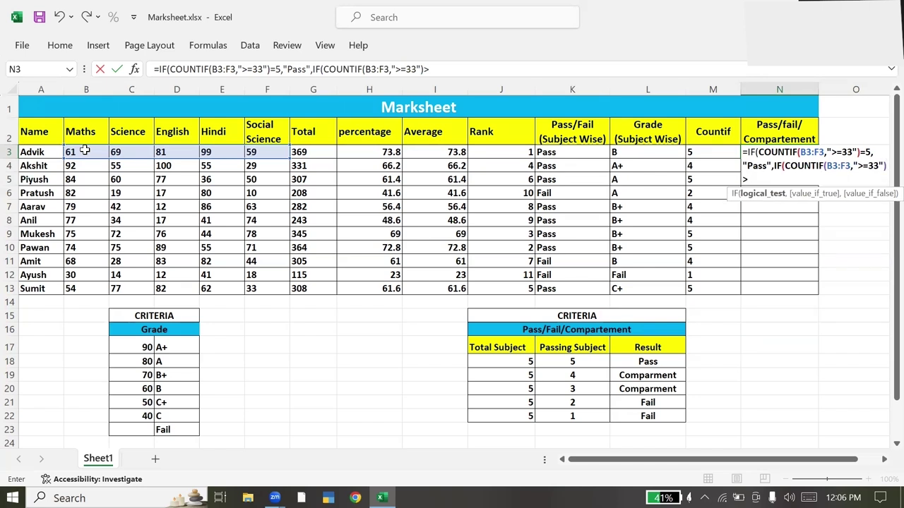
{"action": "type", "text": "="}
{"action": "type", "text": "3"}
{"action": "type", "text": ",\""}
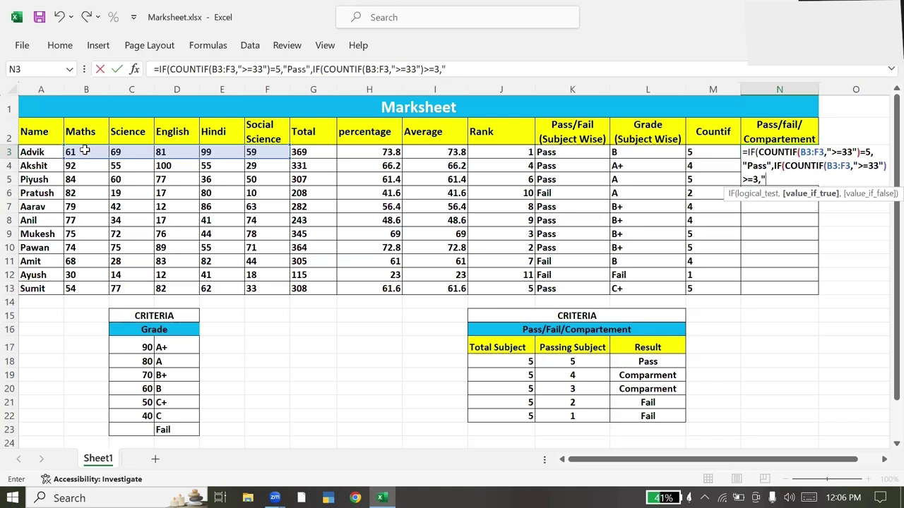
{"action": "type", "text": "Compartment\","}
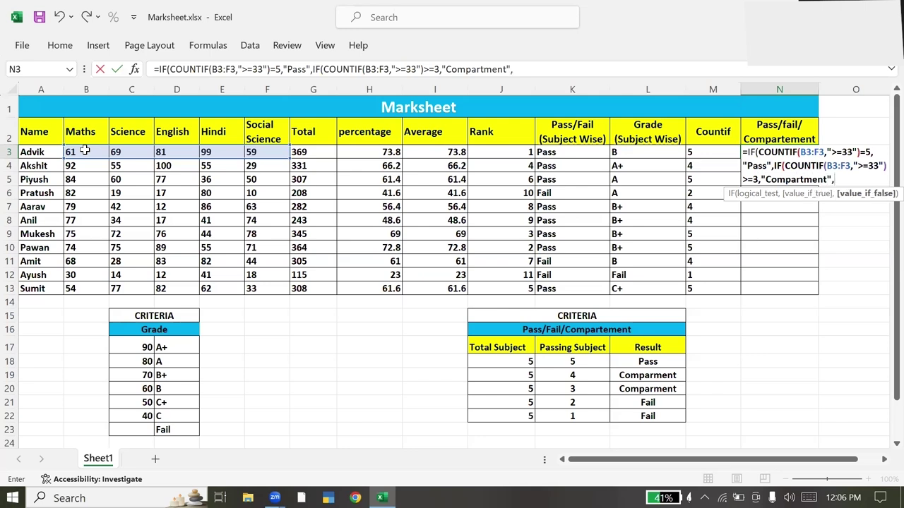
{"action": "type", "text": "\"Fail\""}
{"action": "type", "text": "))"}
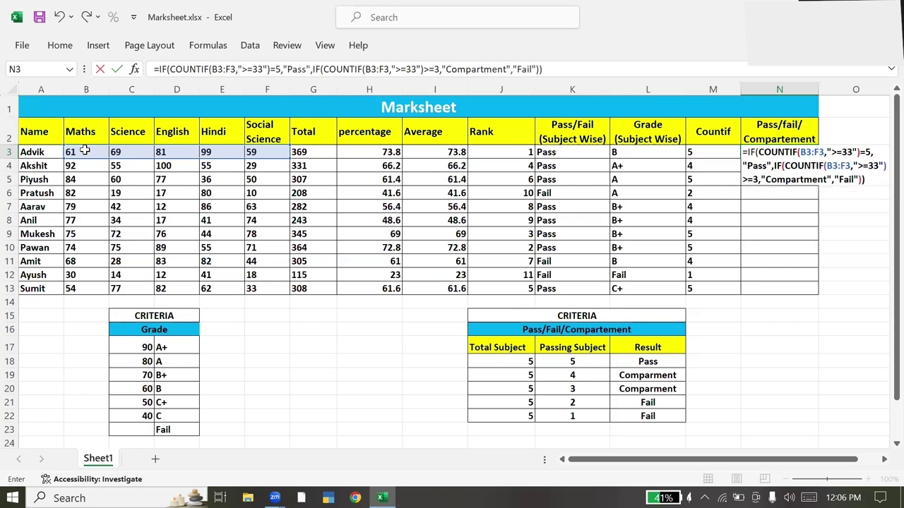
Commit N3's COUNTIF-based formula and fill it down to N13
{"action": "key", "text": "Return"}
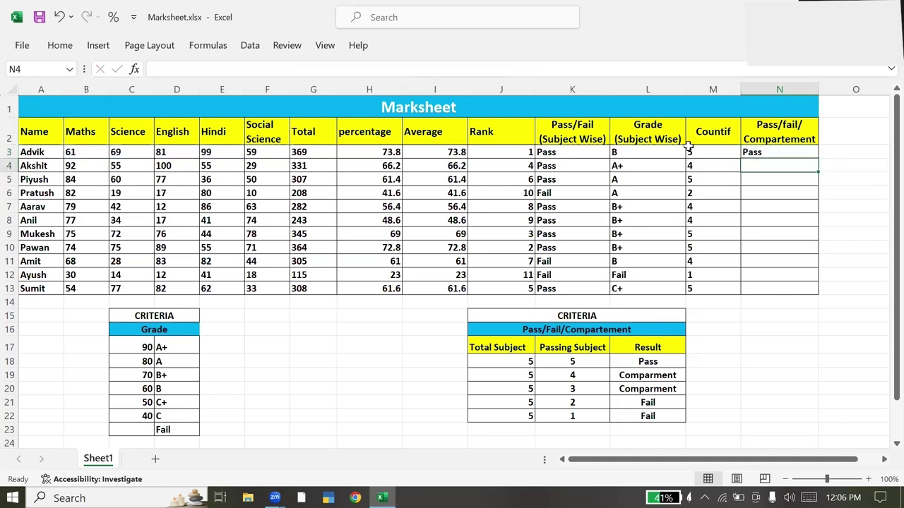
{"action": "left_click", "coordinate": [791, 153]}
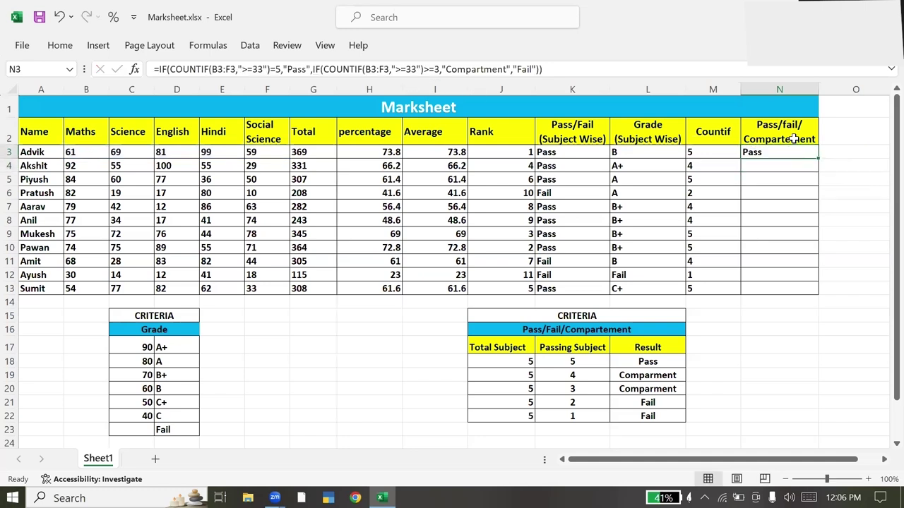
{"action": "double_click", "coordinate": [815, 163]}
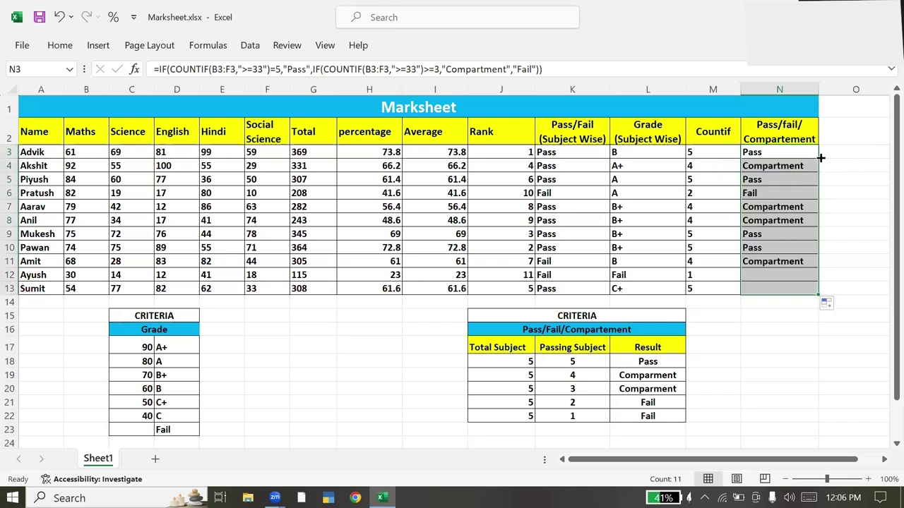
Spot-check the copied results in N3, N4 and N6, then view L9's grade formula
{"action": "left_click", "coordinate": [768, 156]}
{"action": "left_click", "coordinate": [767, 196]}
{"action": "left_click", "coordinate": [770, 153]}
{"action": "left_click", "coordinate": [771, 178]}
{"action": "left_click", "coordinate": [770, 165]}
{"action": "left_click_drag", "start_coordinate": [774, 167], "coordinate": [773, 282]}
{"action": "left_click", "coordinate": [774, 195]}
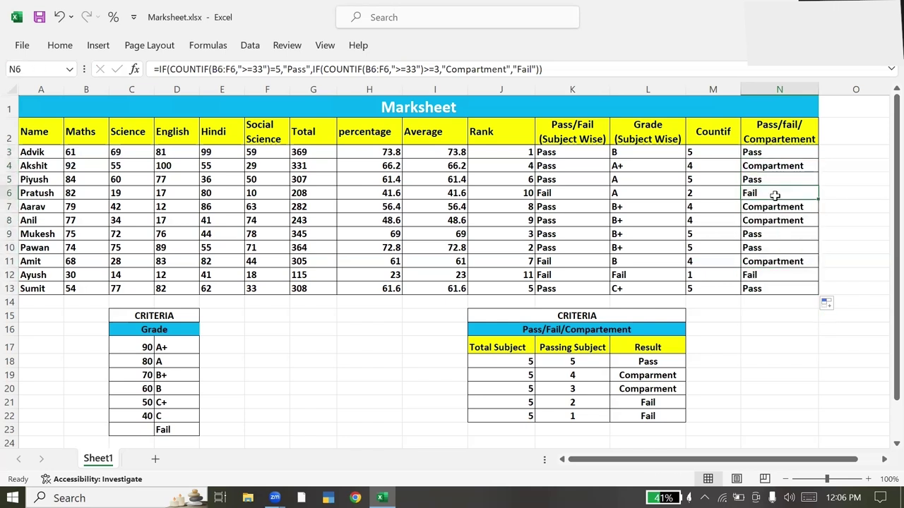
{"action": "left_click", "coordinate": [625, 234]}
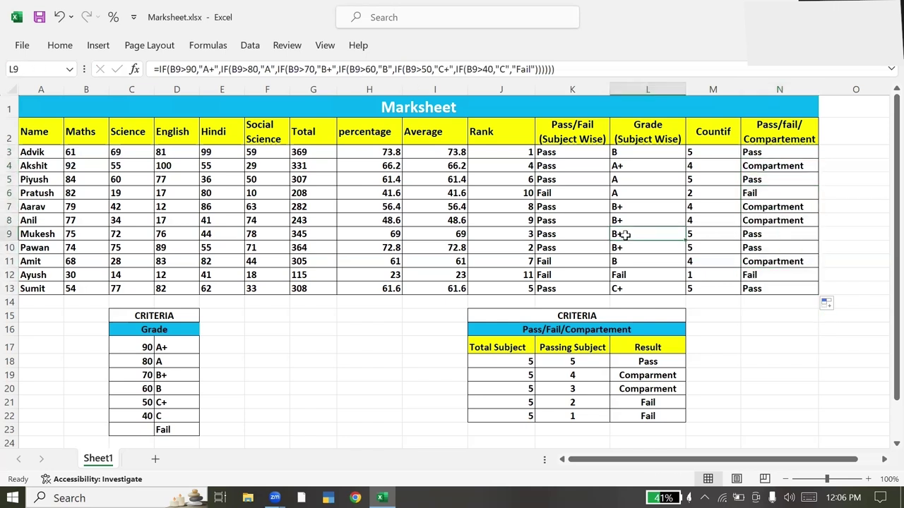